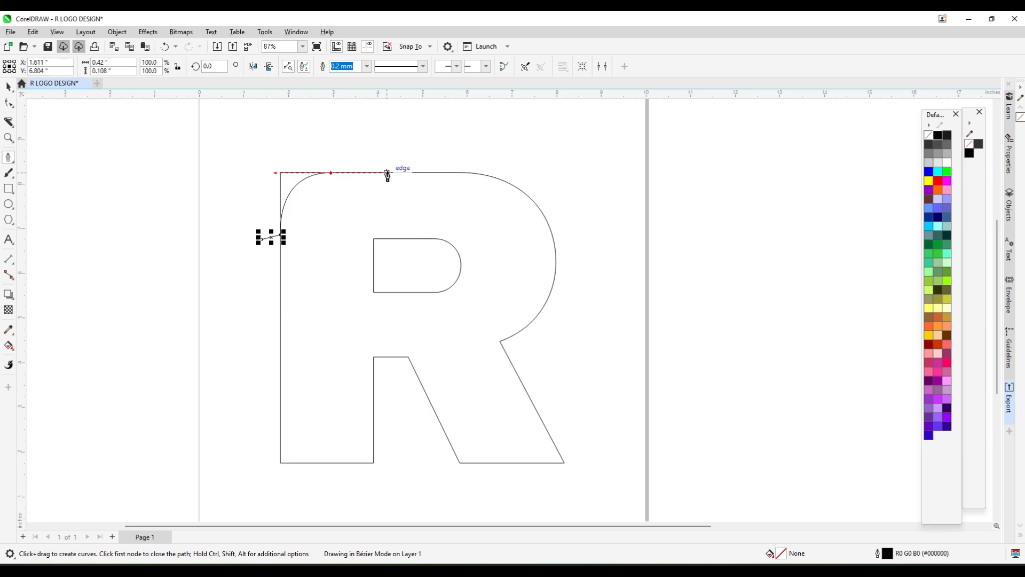
Step: Finish the curve rounding the R's upper-left corner, and draw another from the counter's upper-left corner to the top edge
{"action": "key", "text": "Return"}
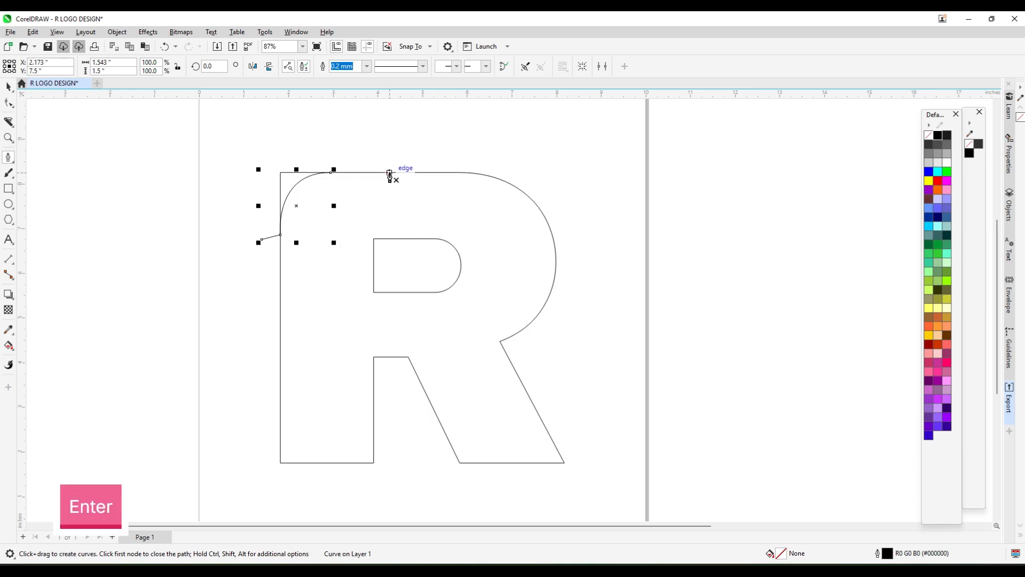
{"action": "left_click_drag", "start_coordinate": [373, 239], "coordinate": [439, 174]}
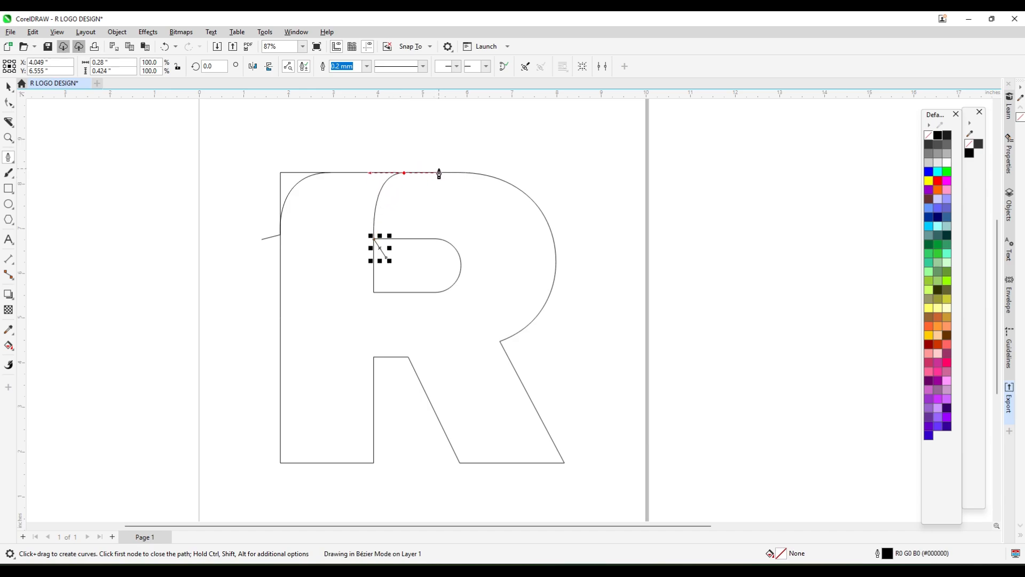
{"action": "key", "text": "Delete"}
{"action": "left_click", "coordinate": [386, 269]}
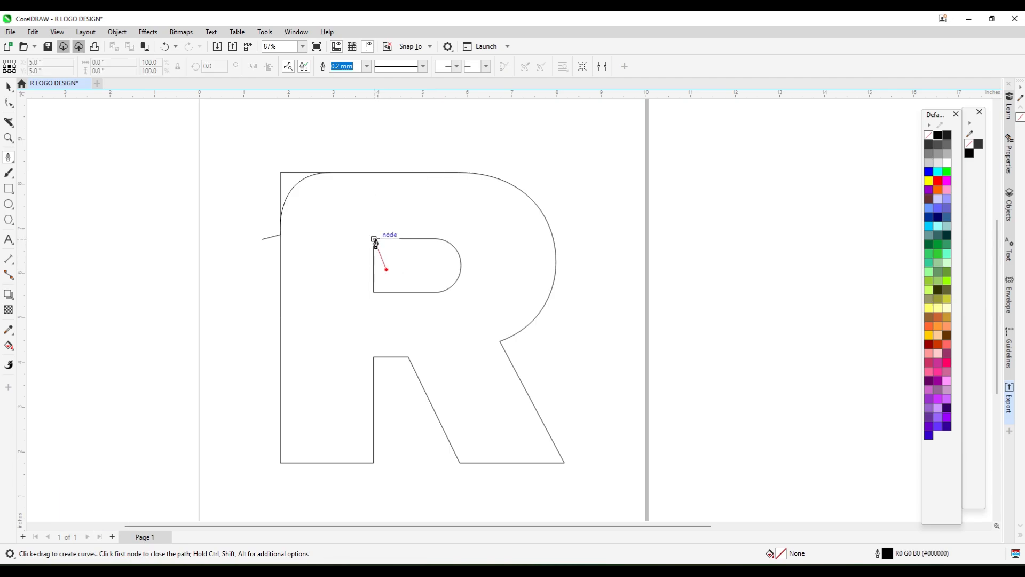
{"action": "left_click", "coordinate": [375, 240]}
{"action": "mouse_move", "coordinate": [414, 174]}
{"action": "left_mouse_down"}
{"action": "mouse_move", "coordinate": [465, 172]}
{"action": "mouse_move", "coordinate": [453, 174]}
{"action": "left_mouse_up"}
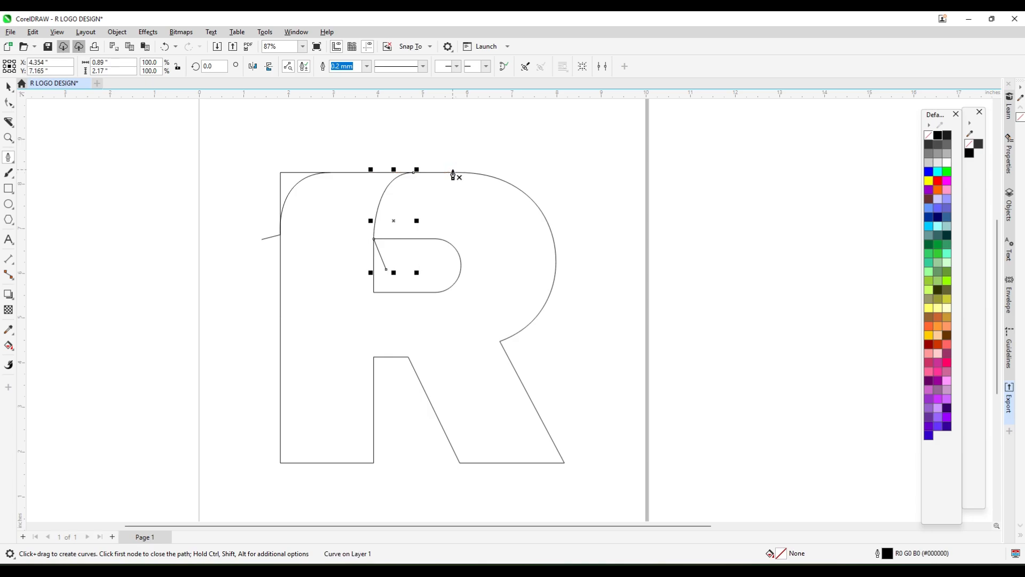
Step: Draw a path below the stem that curves from its bottom edge up to its right edge, rounding the lower-right corner
{"action": "left_click", "coordinate": [246, 462]}
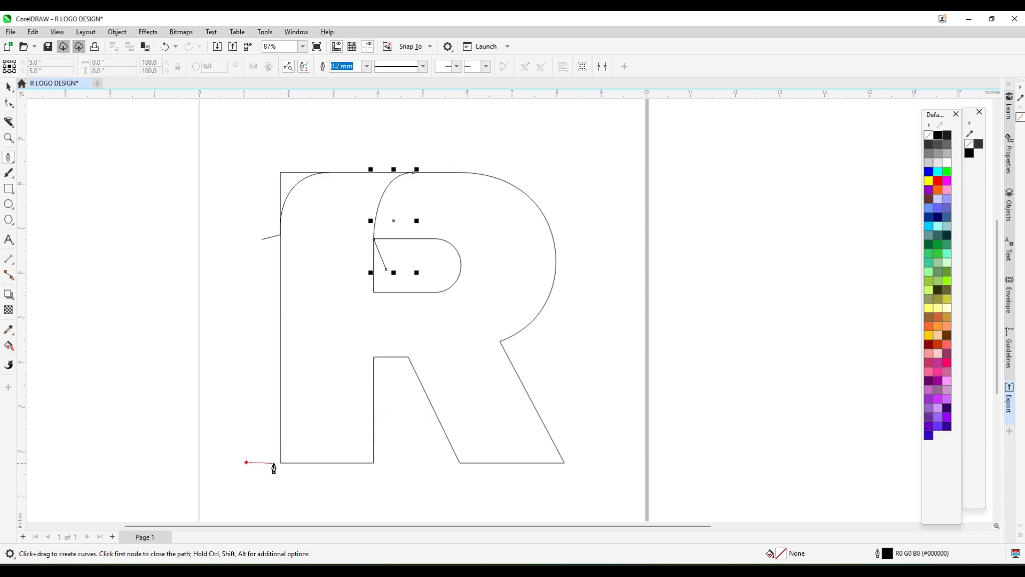
{"action": "left_click", "coordinate": [327, 483]}
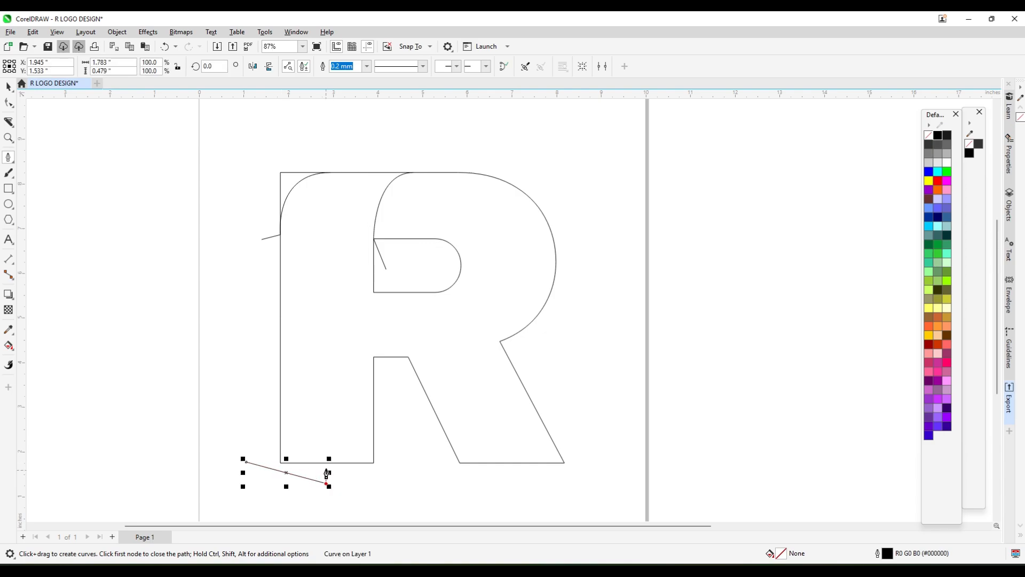
{"action": "left_click", "coordinate": [330, 463]}
{"action": "left_click_drag", "start_coordinate": [374, 398], "coordinate": [377, 338]}
{"action": "key", "text": "Return"}
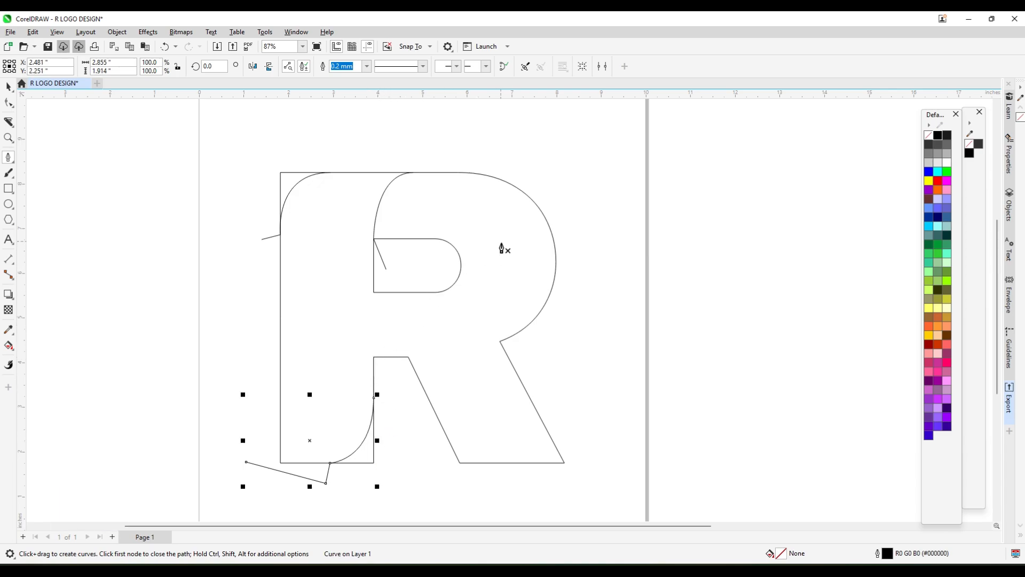
Step: Draw a curve from the junction of bowl and leg up to the lower edge of the counter
{"action": "left_click_drag", "start_coordinate": [500, 341], "coordinate": [500, 346]}
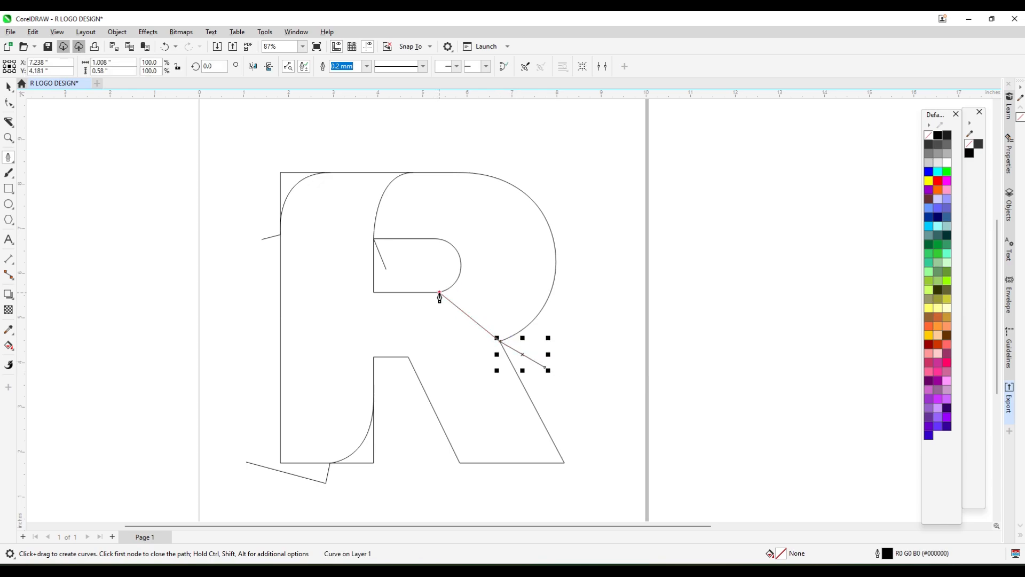
{"action": "left_click_drag", "start_coordinate": [439, 292], "coordinate": [391, 291]}
{"action": "key", "text": "Return"}
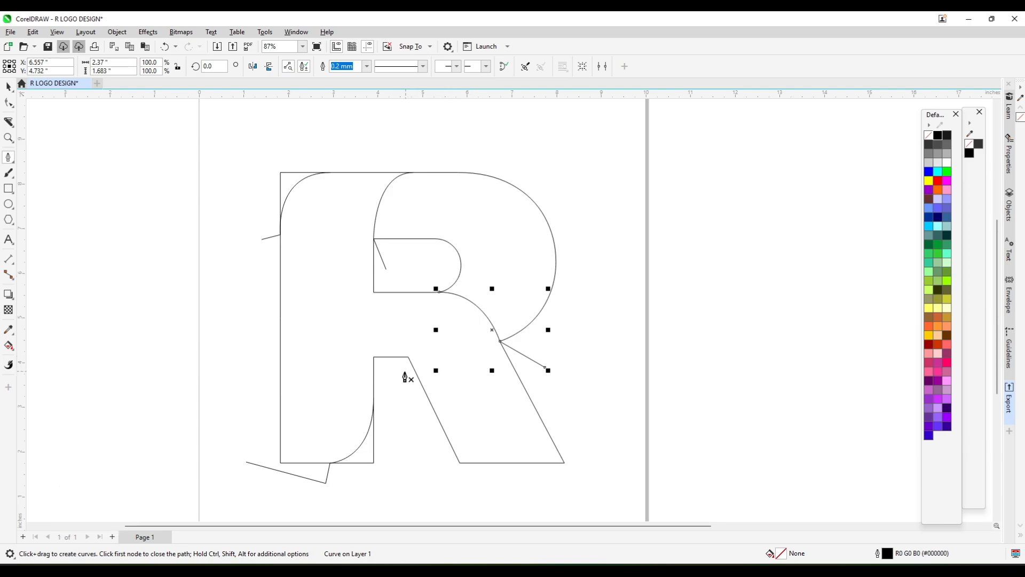
Step: Draw a rectangle between the counter's lower edge and the top of the leg gap, and widen it rightward to about 4.89 inches
{"action": "scroll", "coordinate": [403, 377], "scroll_direction": "up", "scroll_amount": 3}
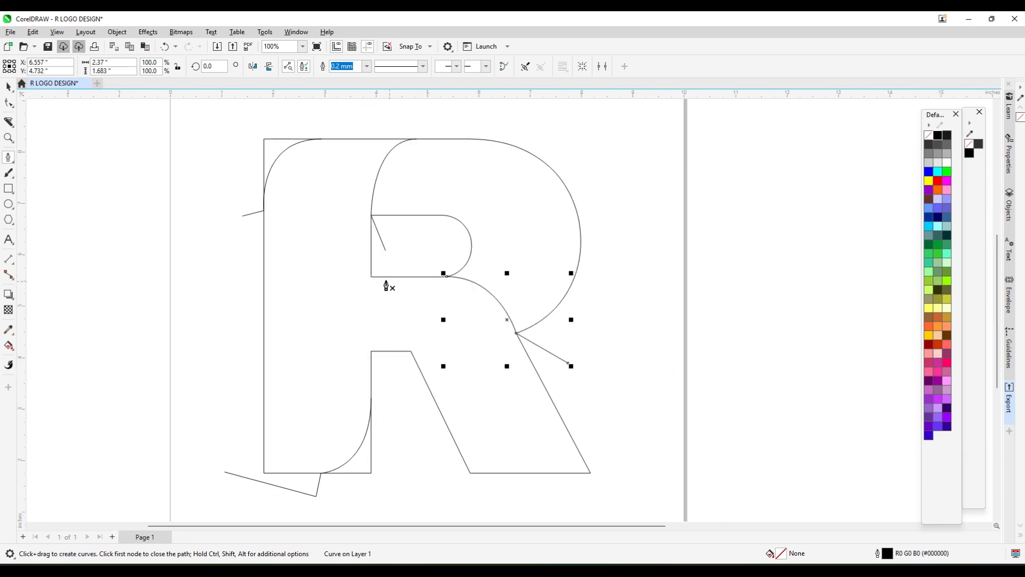
{"action": "left_click", "coordinate": [8, 189]}
{"action": "left_click", "coordinate": [46, 188]}
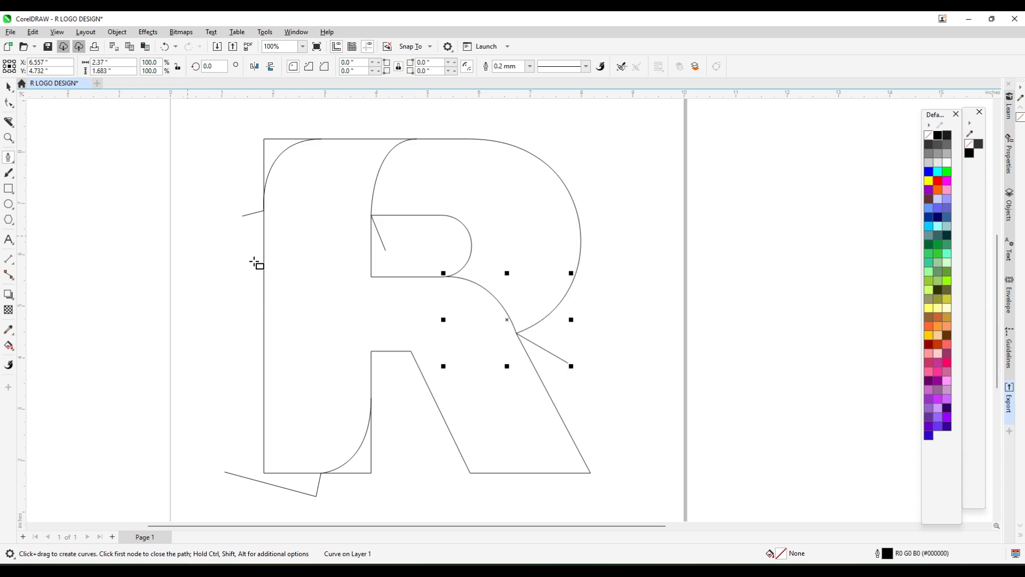
{"action": "left_click_drag", "start_coordinate": [373, 277], "coordinate": [408, 352]}
{"action": "key", "text": "space"}
{"action": "left_click_drag", "start_coordinate": [372, 313], "coordinate": [625, 314]}
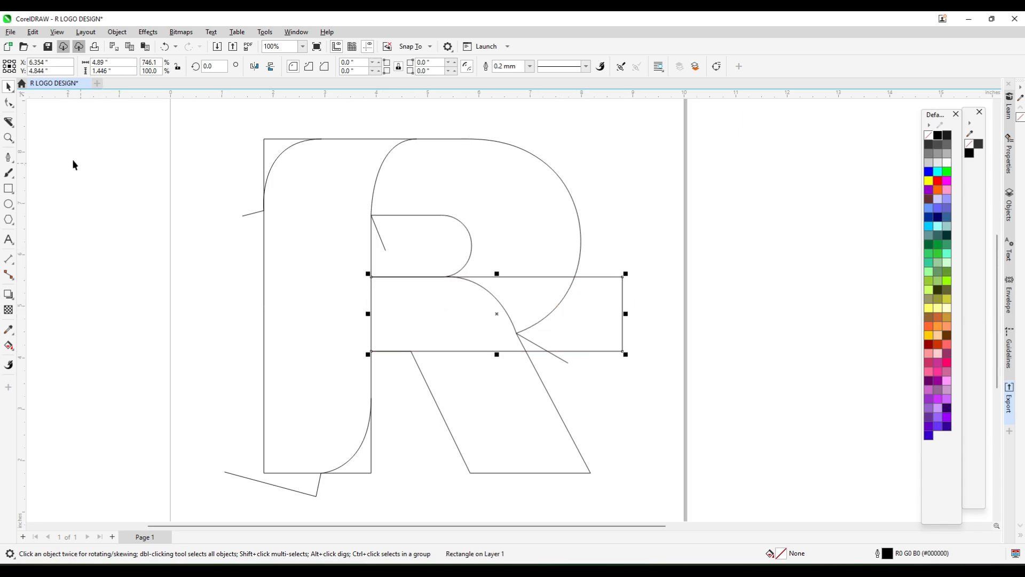
Step: Fully round the rectangle's two left corners to a 0.723-inch radius and move it about 1.2 inches left into the stem
{"action": "left_click", "coordinate": [8, 103]}
{"action": "scroll", "coordinate": [432, 278], "scroll_direction": "up", "scroll_amount": 2}
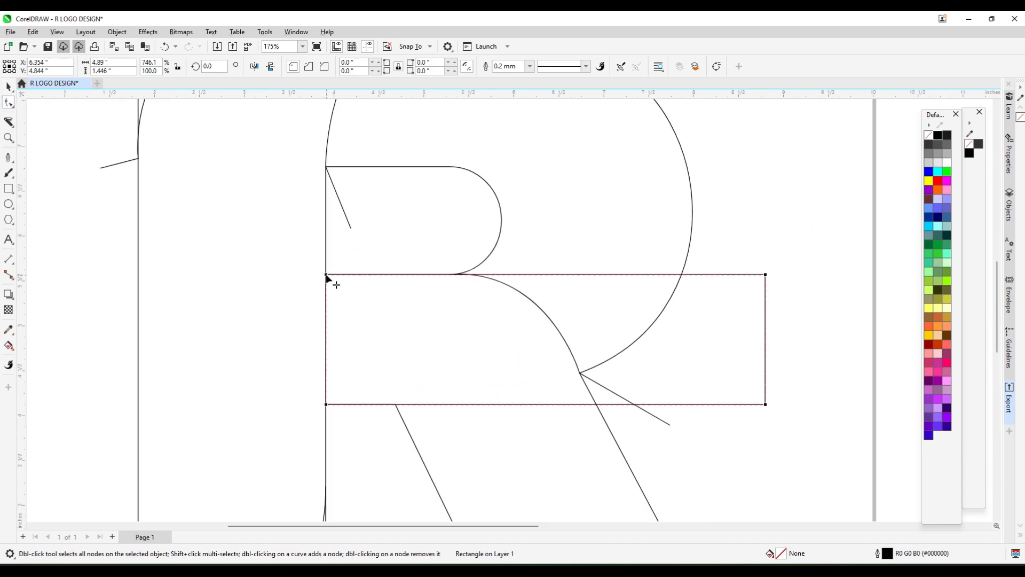
{"action": "left_click", "coordinate": [326, 274]}
{"action": "left_click", "coordinate": [327, 404], "text": "shift"}
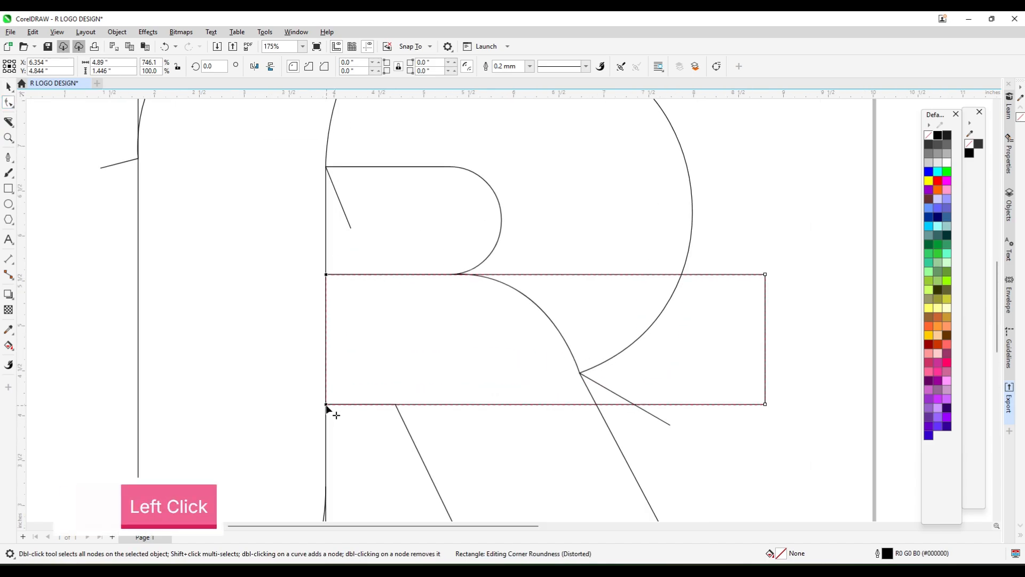
{"action": "left_click_drag", "start_coordinate": [326, 404], "coordinate": [695, 230]}
{"action": "left_click", "coordinate": [9, 86]}
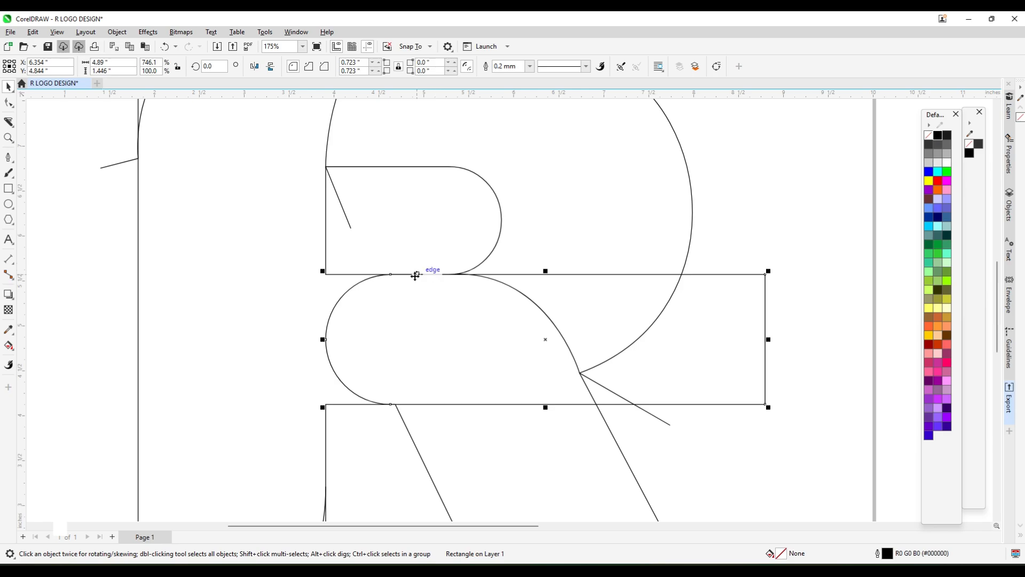
{"action": "left_click_drag", "start_coordinate": [328, 337], "coordinate": [219, 339]}
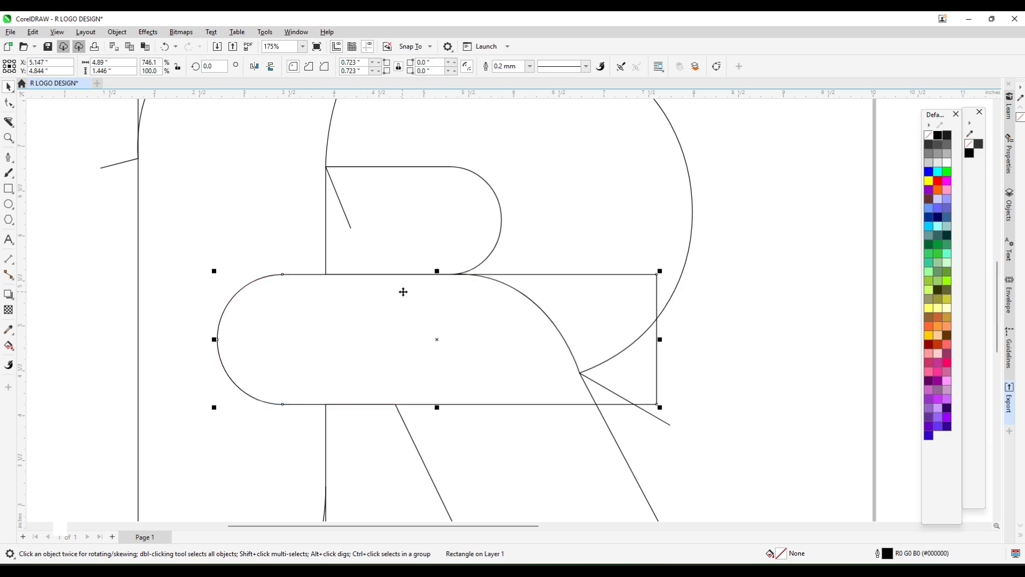
Step: Draw a curve from the leg's inner slanted edge to its bottom edge, rounding the leg's lower-left corner
{"action": "scroll", "coordinate": [423, 269], "scroll_direction": "down", "scroll_amount": 5}
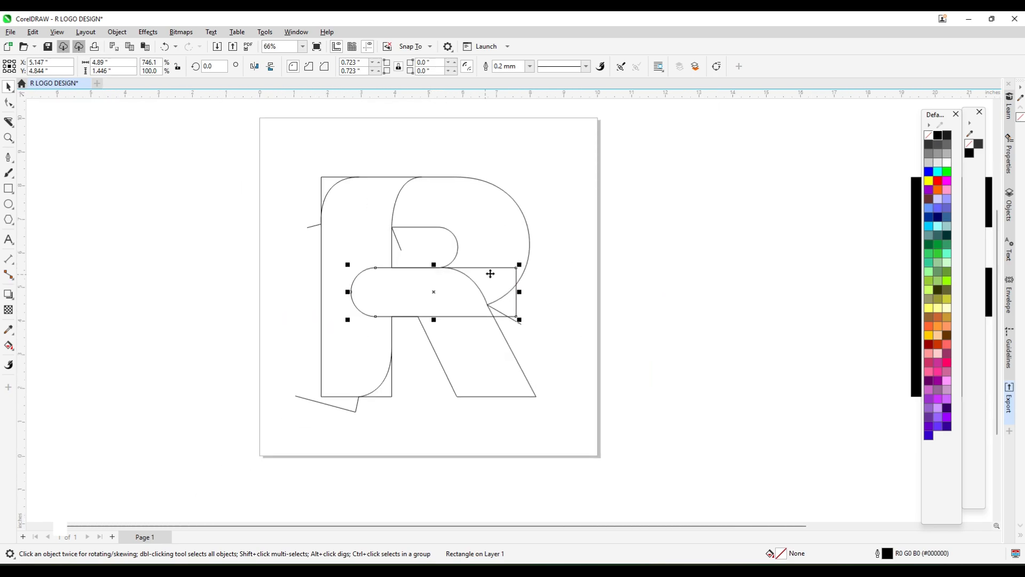
{"action": "left_click", "coordinate": [8, 157]}
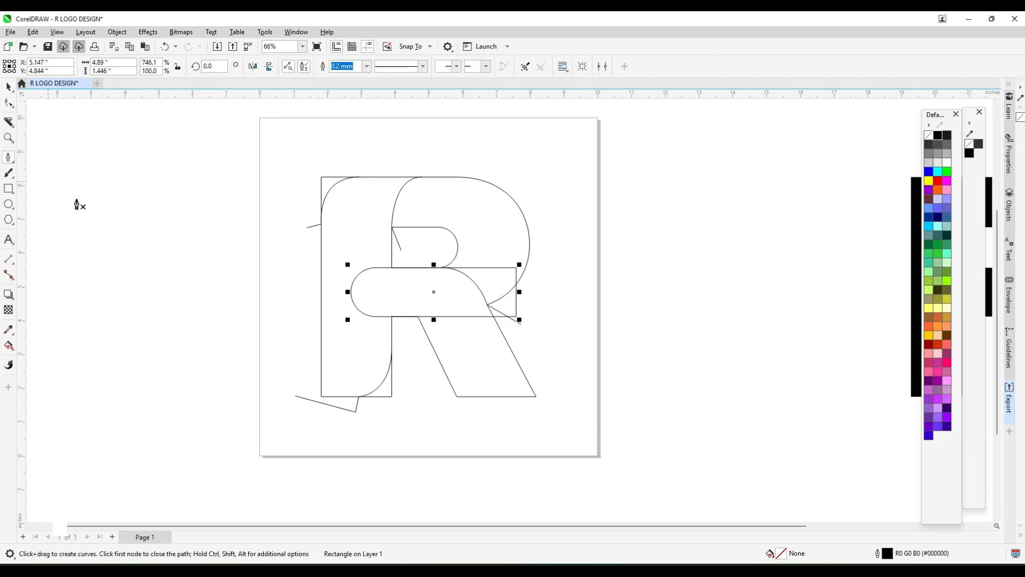
{"action": "left_click", "coordinate": [426, 373]}
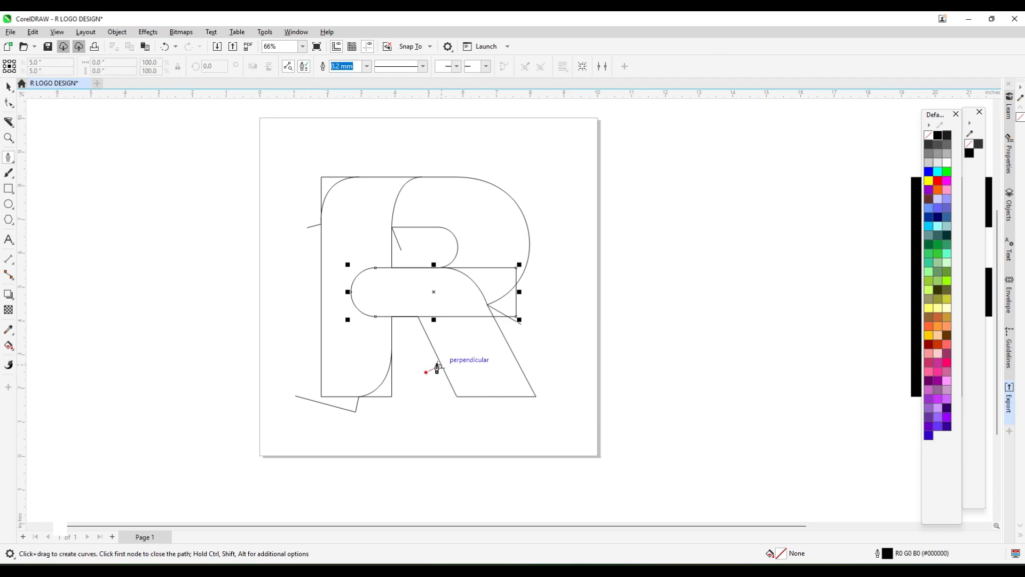
{"action": "left_click", "coordinate": [439, 363]}
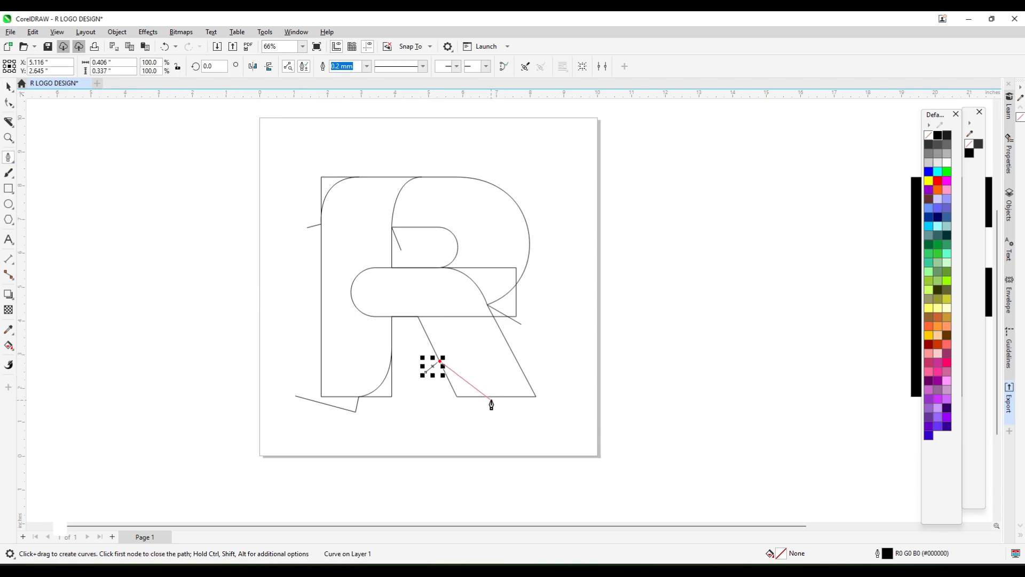
{"action": "left_click_drag", "start_coordinate": [489, 397], "coordinate": [527, 400]}
{"action": "key", "text": "Return"}
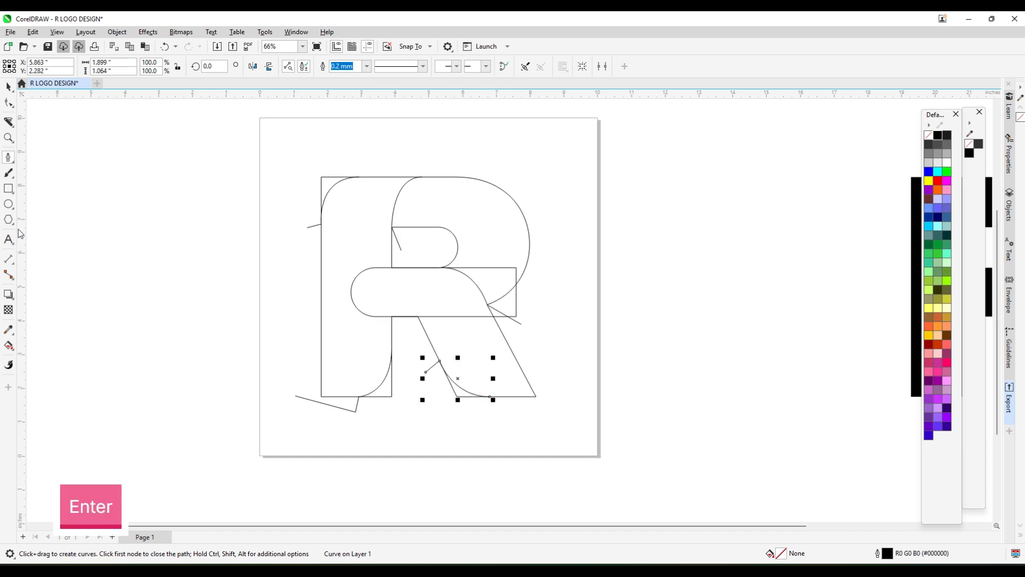
Step: Draw a circle about 0.6 inches in diameter inside the leg's lower-right corner
{"action": "left_click", "coordinate": [9, 203]}
{"action": "scroll", "coordinate": [558, 394], "scroll_direction": "up", "scroll_amount": 4}
{"action": "left_click_drag", "start_coordinate": [469, 369], "coordinate": [484, 395]}
{"action": "key", "text": "space"}
Step: Fit the circle into the leg's lower-right corner so it touches the slanted outer edge and the baseline
{"action": "scroll", "coordinate": [544, 398], "scroll_direction": "up", "scroll_amount": 2}
{"action": "scroll", "coordinate": [494, 363], "scroll_direction": "up", "scroll_amount": 2}
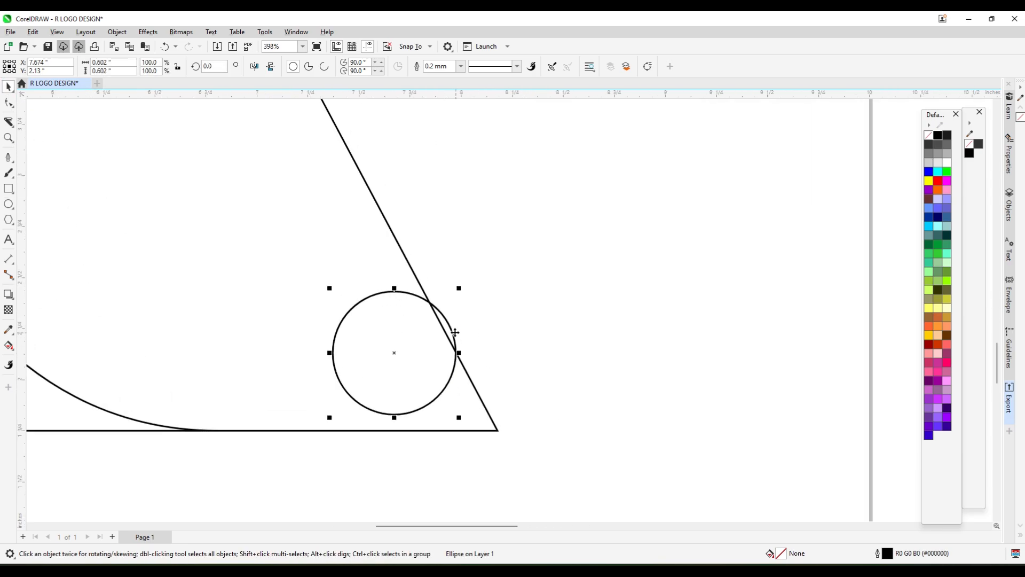
{"action": "left_click_drag", "start_coordinate": [455, 332], "coordinate": [457, 357]}
{"action": "scroll", "coordinate": [406, 425], "scroll_direction": "up", "scroll_amount": 2}
{"action": "left_click_drag", "start_coordinate": [382, 426], "coordinate": [395, 418]}
{"action": "left_click_drag", "start_coordinate": [465, 290], "coordinate": [470, 287]}
{"action": "scroll", "coordinate": [474, 370], "scroll_direction": "down", "scroll_amount": 9}
{"action": "left_click", "coordinate": [555, 451]}
Step: Draw a path from the top edge curving into the stem, straight down its middle, and curving out to the lower-left corner
{"action": "scroll", "coordinate": [495, 338], "scroll_direction": "up", "scroll_amount": 1}
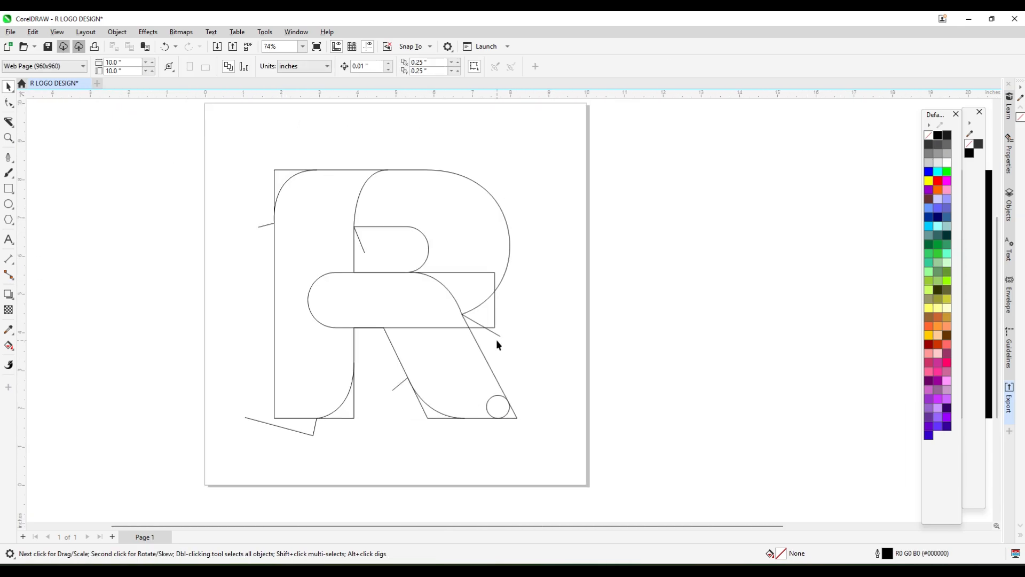
{"action": "left_click", "coordinate": [7, 158]}
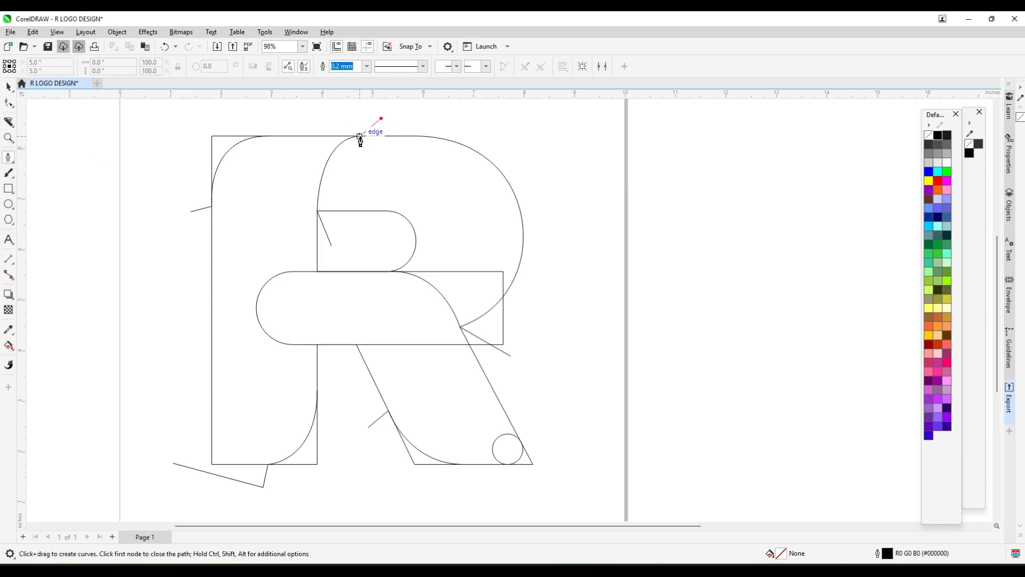
{"action": "left_click", "coordinate": [359, 137]}
{"action": "left_click", "coordinate": [360, 137]}
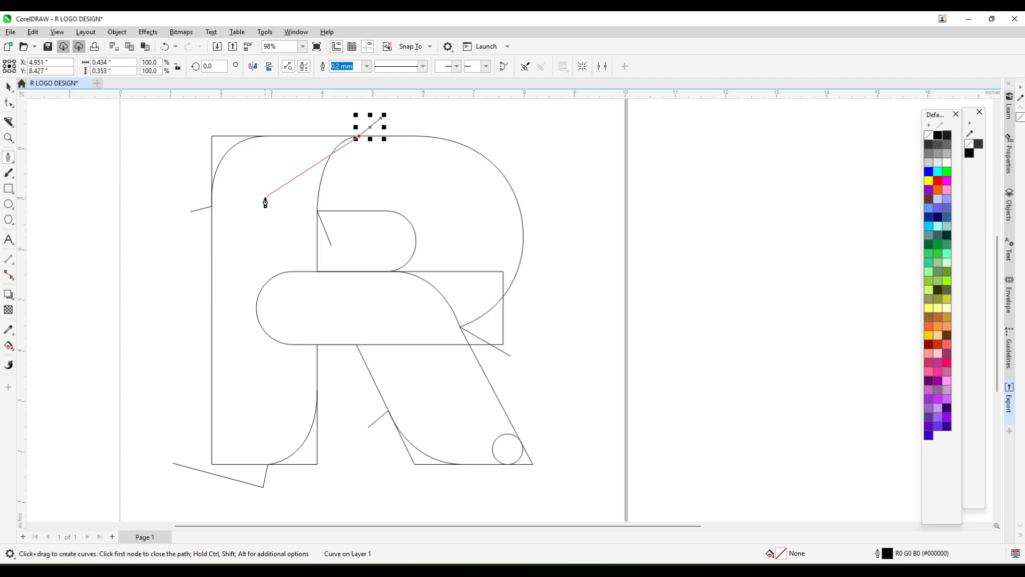
{"action": "left_click_drag", "start_coordinate": [263, 198], "coordinate": [259, 277]}
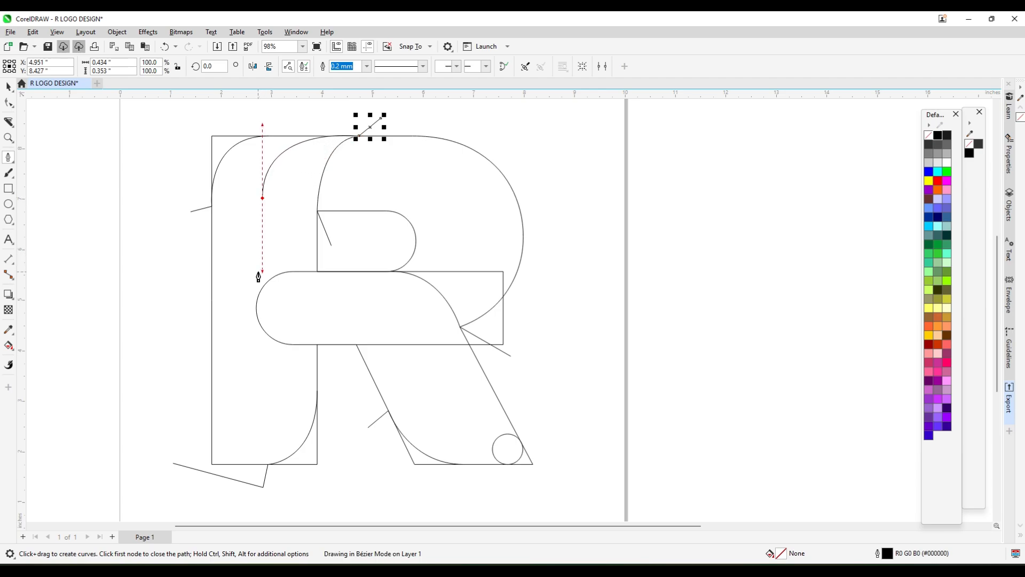
{"action": "left_click", "coordinate": [262, 198], "text": "alt"}
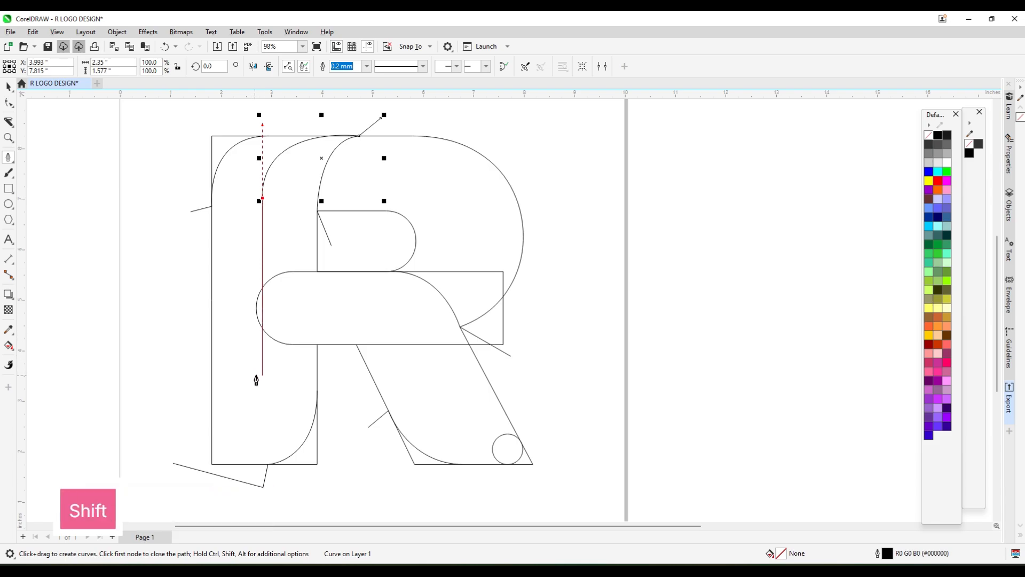
{"action": "left_click", "coordinate": [262, 405], "text": "shift"}
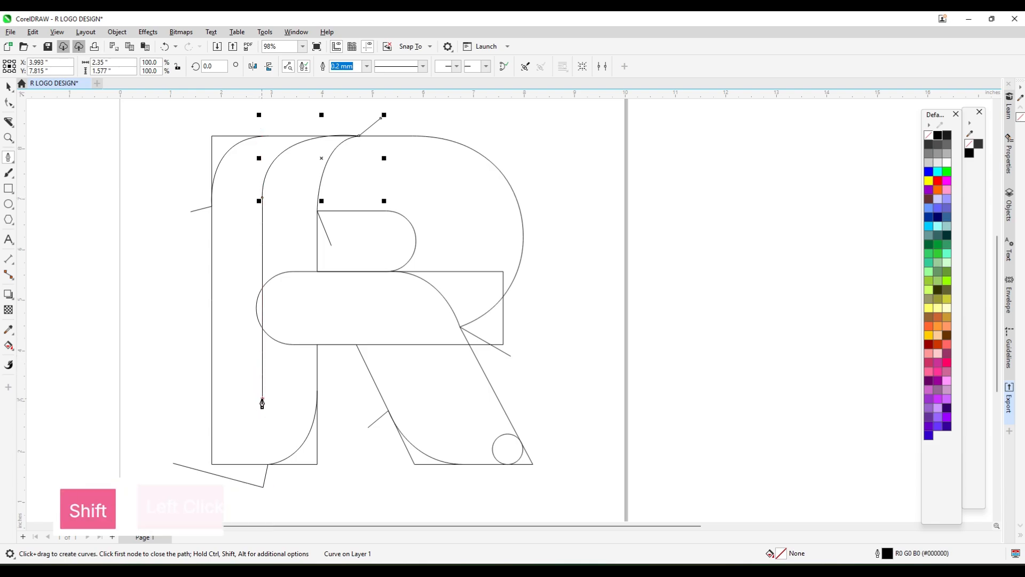
{"action": "left_click_drag", "start_coordinate": [212, 464], "coordinate": [156, 480]}
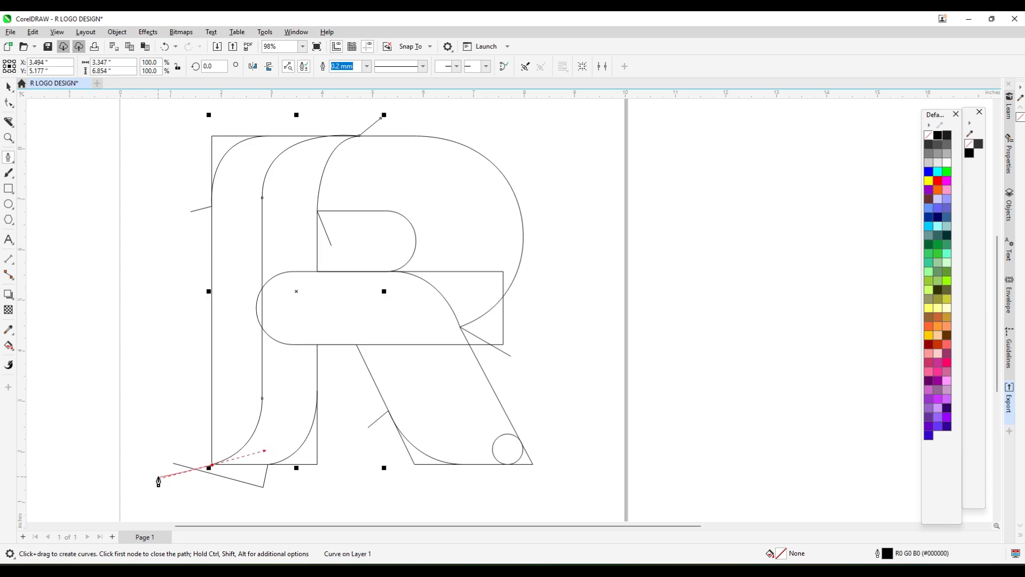
{"action": "key", "text": "Return"}
Step: Use Virtual Segment Delete to remove the overshoot above the top edge and the square upper-left corner with its stray tail
{"action": "scroll", "coordinate": [460, 222], "scroll_direction": "down", "scroll_amount": 1}
{"action": "left_click", "coordinate": [9, 121]}
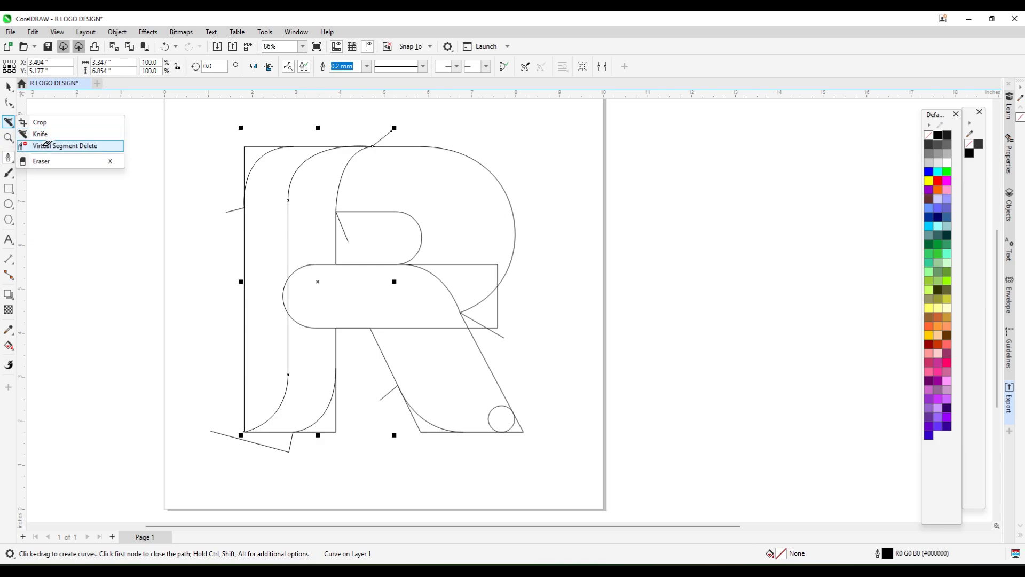
{"action": "left_click", "coordinate": [58, 143]}
{"action": "scroll", "coordinate": [392, 131], "scroll_direction": "up", "scroll_amount": 1}
{"action": "scroll", "coordinate": [368, 142], "scroll_direction": "up", "scroll_amount": 6}
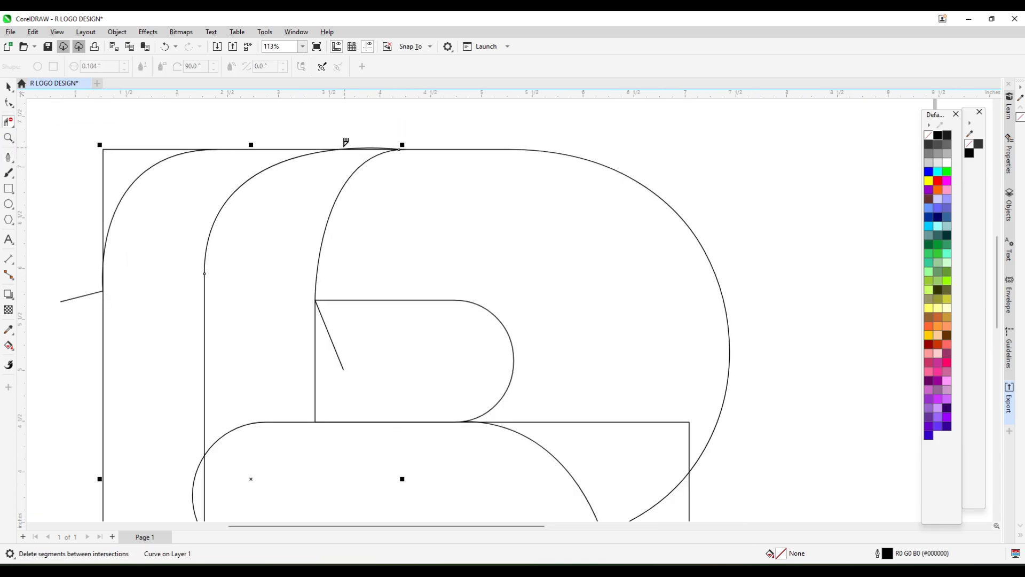
{"action": "scroll", "coordinate": [399, 155], "scroll_direction": "down", "scroll_amount": 5}
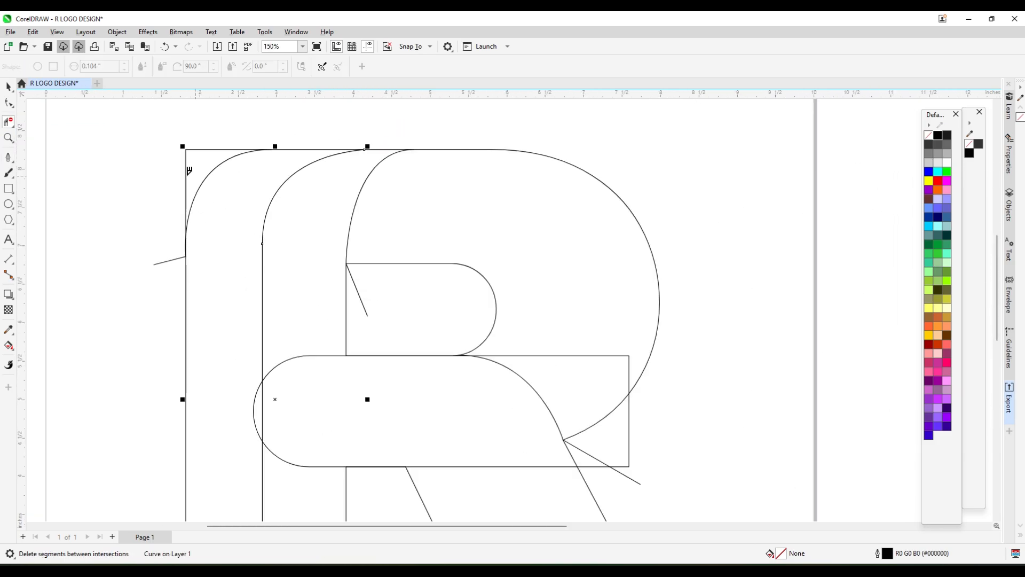
{"action": "left_click_drag", "start_coordinate": [166, 246], "coordinate": [169, 268]}
{"action": "scroll", "coordinate": [438, 186], "scroll_direction": "down", "scroll_amount": 1}
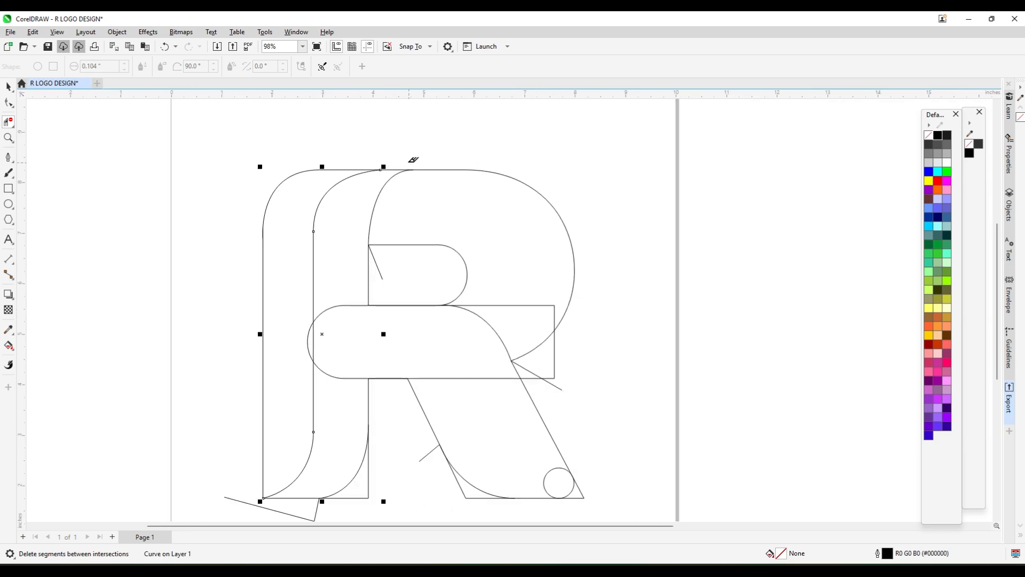
Step: Delete the stray line inside the counter and the vertical line segment crossing the rounded end of the bar
{"action": "scroll", "coordinate": [370, 214], "scroll_direction": "up", "scroll_amount": 2}
{"action": "left_click_drag", "start_coordinate": [402, 315], "coordinate": [402, 315]}
{"action": "scroll", "coordinate": [416, 217], "scroll_direction": "down", "scroll_amount": 1}
{"action": "scroll", "coordinate": [323, 355], "scroll_direction": "up", "scroll_amount": 2}
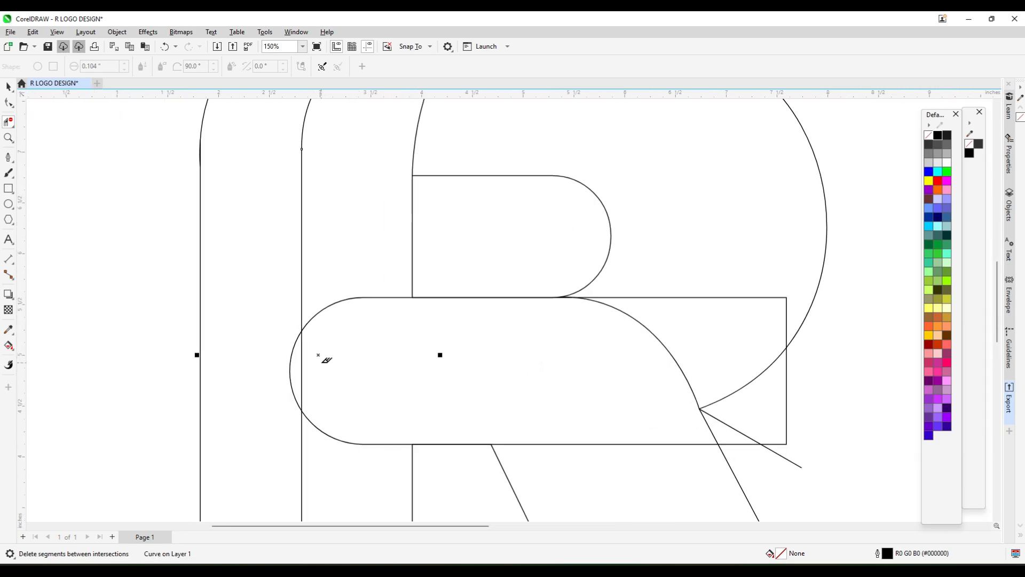
{"action": "scroll", "coordinate": [297, 355], "scroll_direction": "up", "scroll_amount": 1}
{"action": "scroll", "coordinate": [336, 275], "scroll_direction": "down", "scroll_amount": 1}
{"action": "scroll", "coordinate": [304, 400], "scroll_direction": "down", "scroll_amount": 2}
{"action": "scroll", "coordinate": [256, 464], "scroll_direction": "up", "scroll_amount": 1}
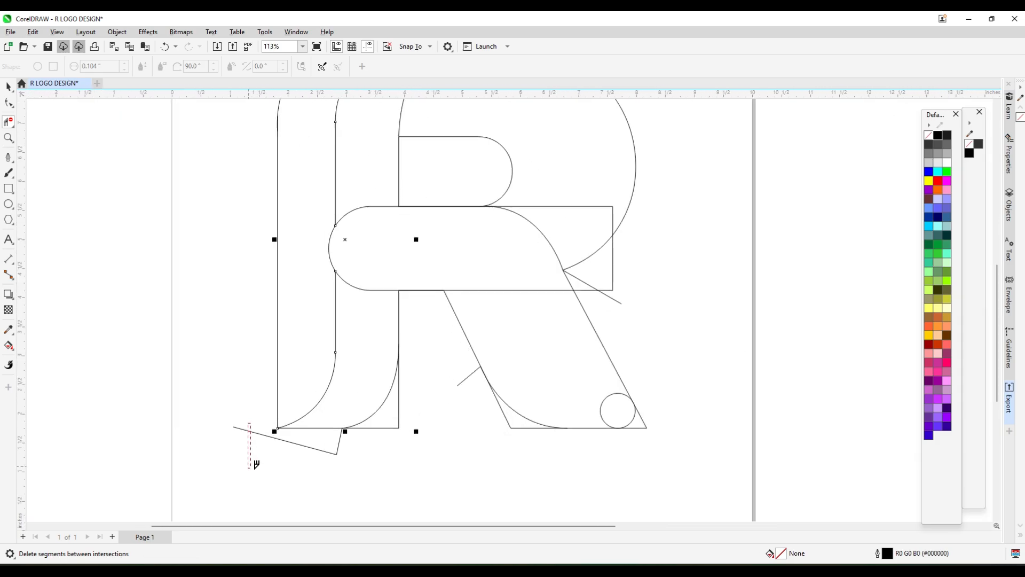
Step: Delete the stray tail below the stem's base and the square lower-right corner of the stem outside its curve
{"action": "scroll", "coordinate": [377, 423], "scroll_direction": "up", "scroll_amount": 1}
{"action": "scroll", "coordinate": [423, 406], "scroll_direction": "down", "scroll_amount": 1}
{"action": "left_click", "coordinate": [404, 357]}
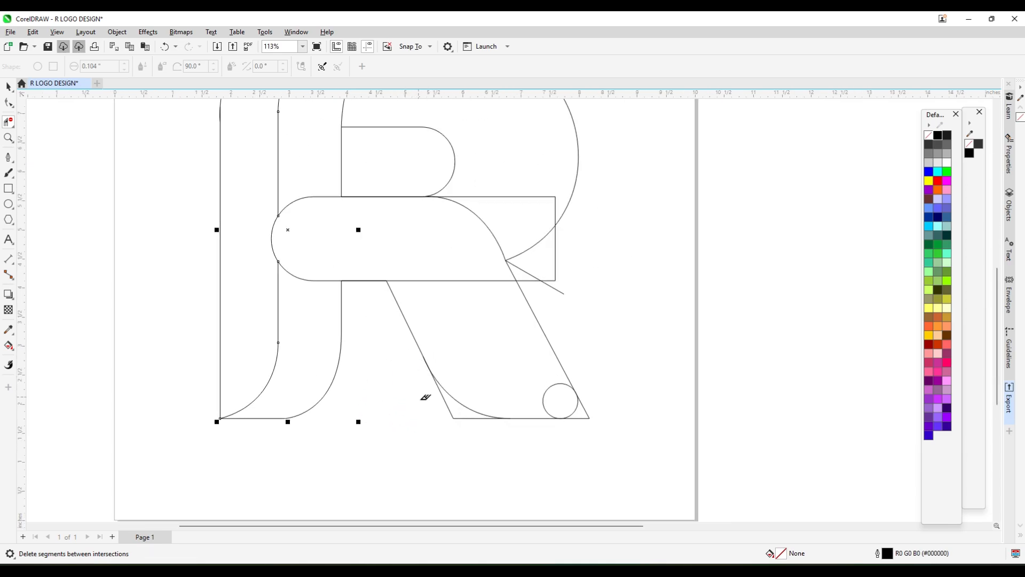
Step: Delete the leg's pointed lower-left corner outside the curve and trim its lower-right corner down to the circle's rounded arc
{"action": "left_click", "coordinate": [463, 405]}
{"action": "scroll", "coordinate": [573, 408], "scroll_direction": "up", "scroll_amount": 1}
{"action": "scroll", "coordinate": [573, 411], "scroll_direction": "up", "scroll_amount": 1}
{"action": "left_click", "coordinate": [593, 416]}
{"action": "left_click", "coordinate": [528, 393]}
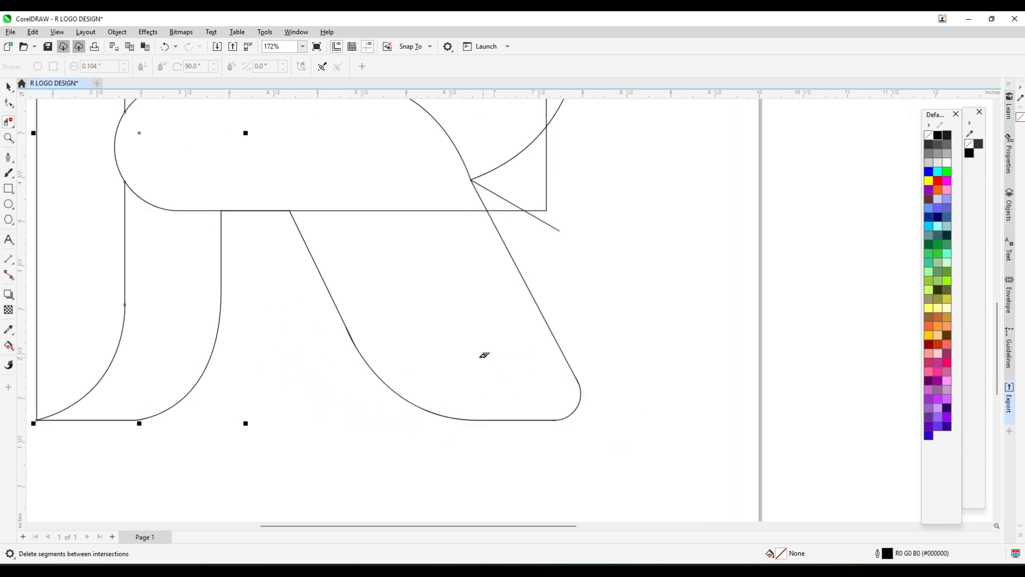
Step: Delete the stray diagonal line beside the leg and the bar's lower-right corner outside the bowl and leg
{"action": "scroll", "coordinate": [463, 423], "scroll_direction": "down", "scroll_amount": 4}
{"action": "scroll", "coordinate": [497, 286], "scroll_direction": "up", "scroll_amount": 2}
{"action": "scroll", "coordinate": [494, 294], "scroll_direction": "down", "scroll_amount": 1}
{"action": "scroll", "coordinate": [521, 293], "scroll_direction": "up", "scroll_amount": 4}
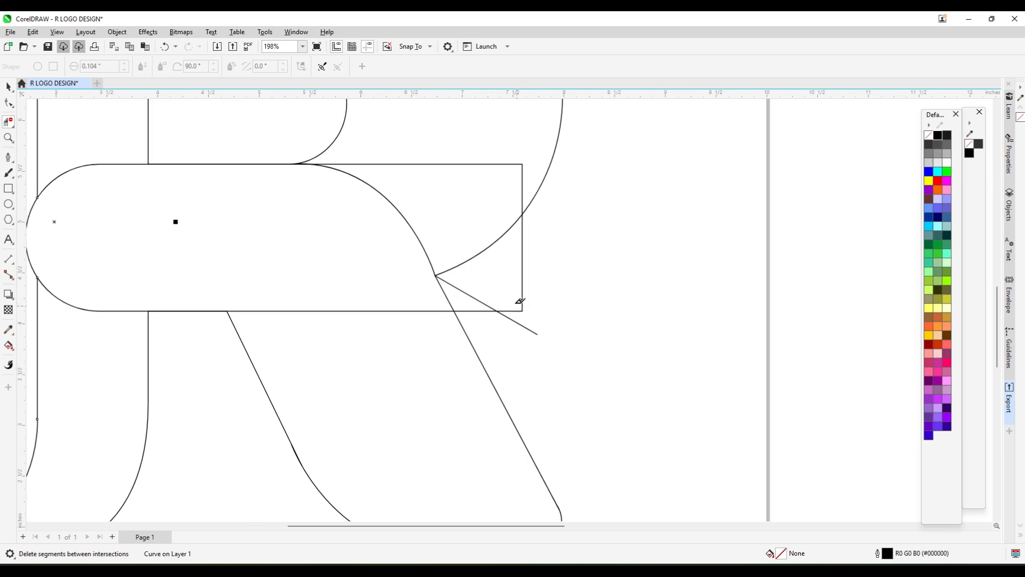
{"action": "scroll", "coordinate": [495, 312], "scroll_direction": "down", "scroll_amount": 6}
{"action": "scroll", "coordinate": [503, 286], "scroll_direction": "up", "scroll_amount": 2}
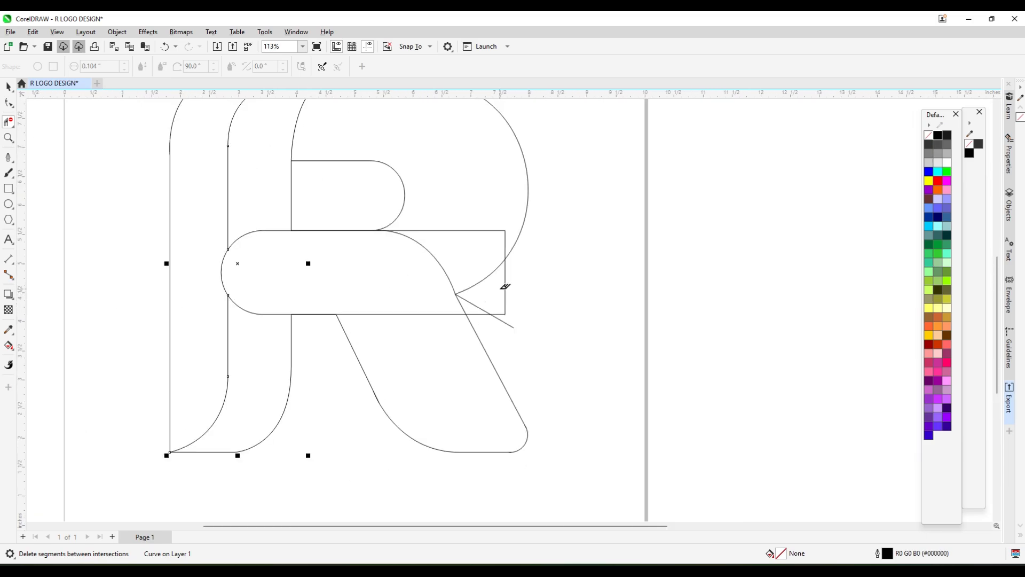
{"action": "left_click_drag", "start_coordinate": [491, 301], "coordinate": [519, 322]}
{"action": "scroll", "coordinate": [519, 299], "scroll_direction": "down", "scroll_amount": 1}
{"action": "scroll", "coordinate": [502, 275], "scroll_direction": "up", "scroll_amount": 1}
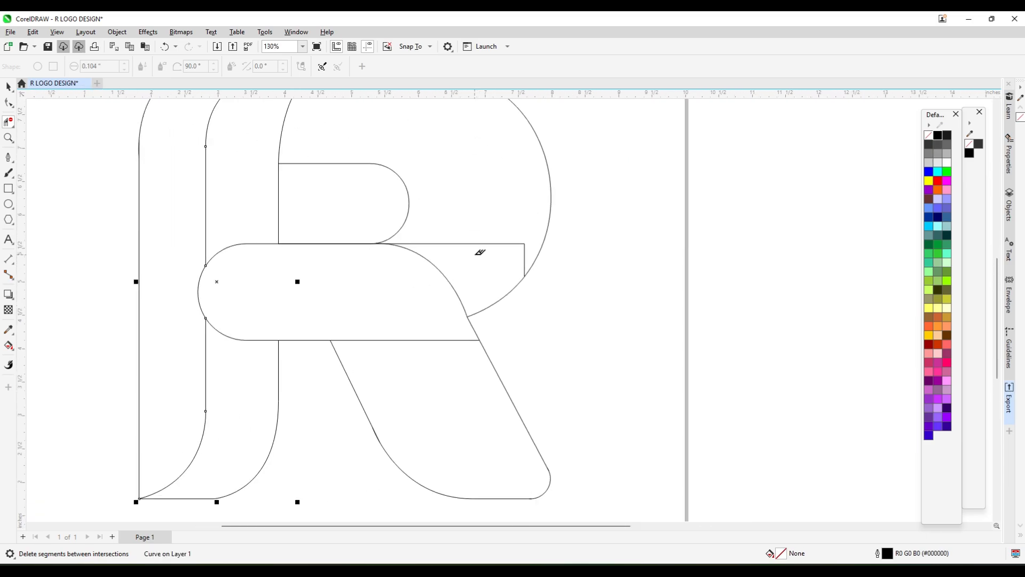
Step: Delete the rest of the bar's square end inside the bowl and the bar's lower edge crossing the leg
{"action": "left_click", "coordinate": [479, 248]}
{"action": "scroll", "coordinate": [477, 254], "scroll_direction": "down", "scroll_amount": 1}
{"action": "scroll", "coordinate": [433, 274], "scroll_direction": "up", "scroll_amount": 1}
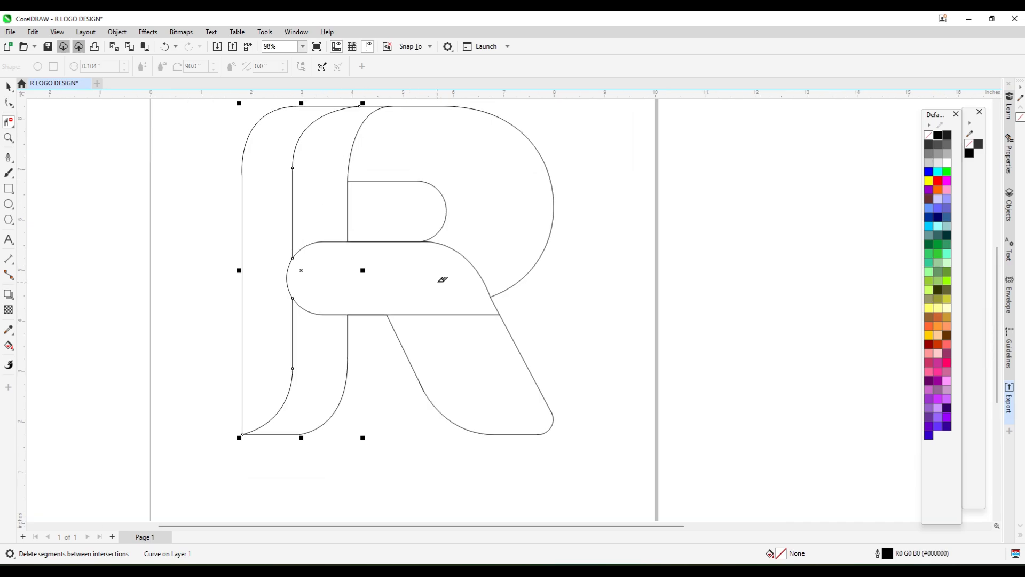
{"action": "left_click", "coordinate": [447, 300]}
{"action": "scroll", "coordinate": [423, 263], "scroll_direction": "down", "scroll_amount": 2}
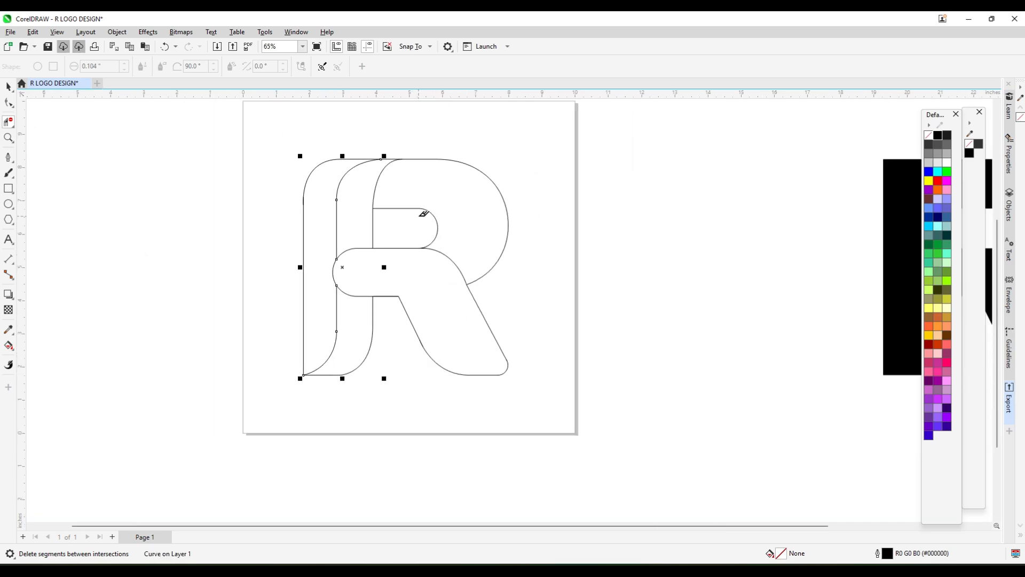
Step: Draw an open Pen path through the middle of the bowl, running straight from the stem and curving down into the leg
{"action": "left_click", "coordinate": [8, 156]}
{"action": "scroll", "coordinate": [427, 202], "scroll_direction": "up", "scroll_amount": 2}
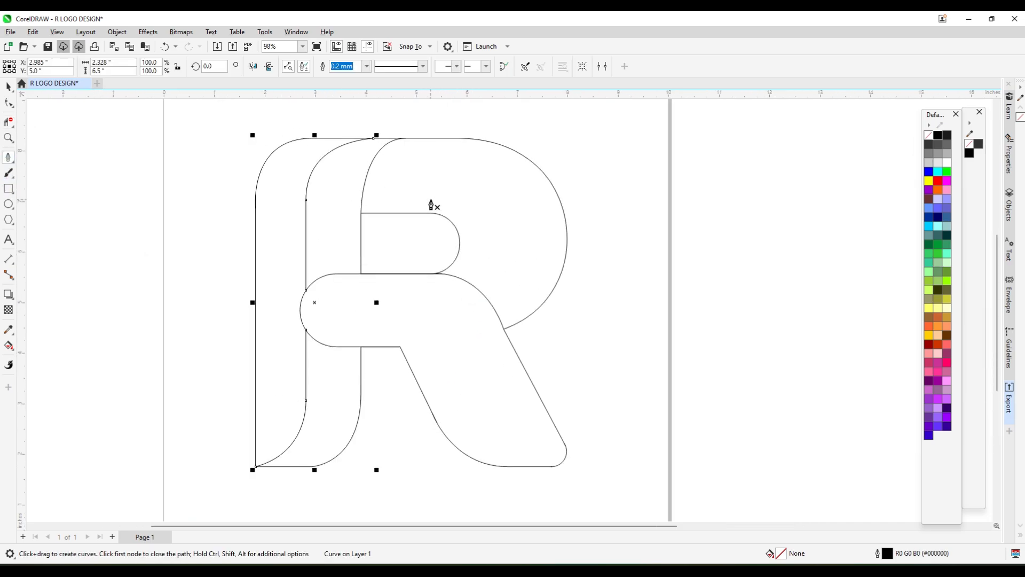
{"action": "left_click", "coordinate": [345, 172]}
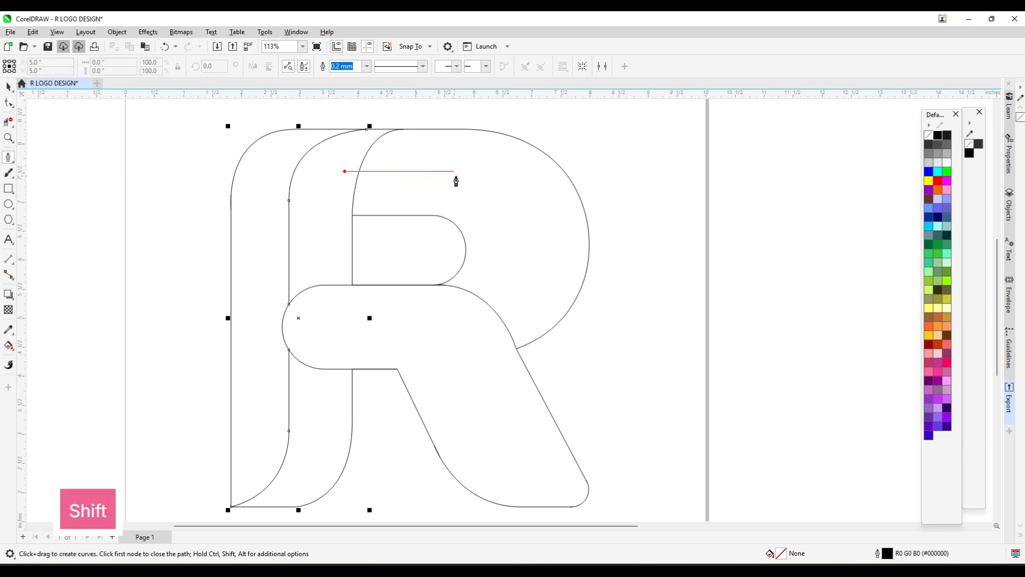
{"action": "left_click", "coordinate": [452, 177], "text": "shift"}
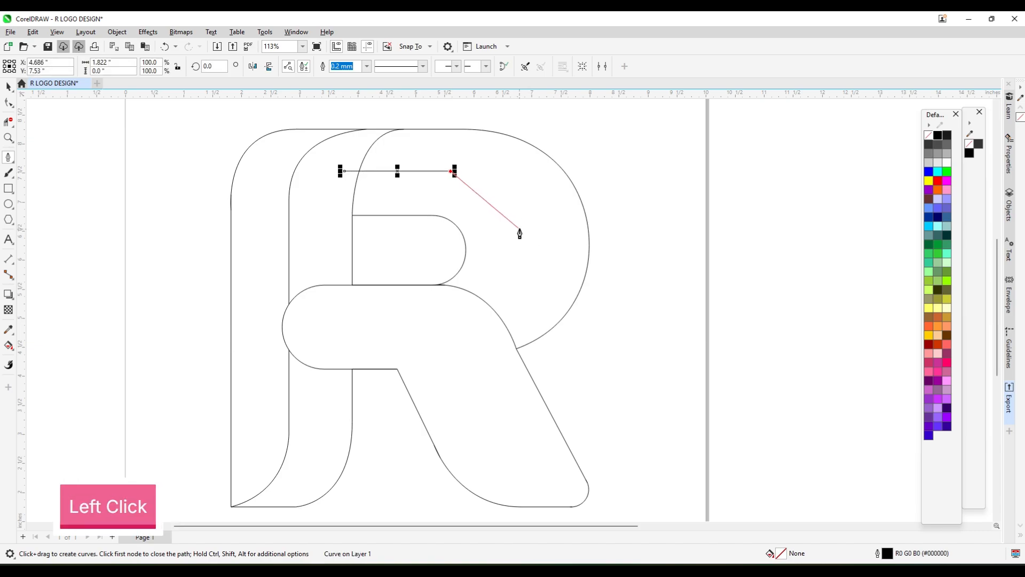
{"action": "left_click_drag", "start_coordinate": [519, 227], "coordinate": [529, 292]}
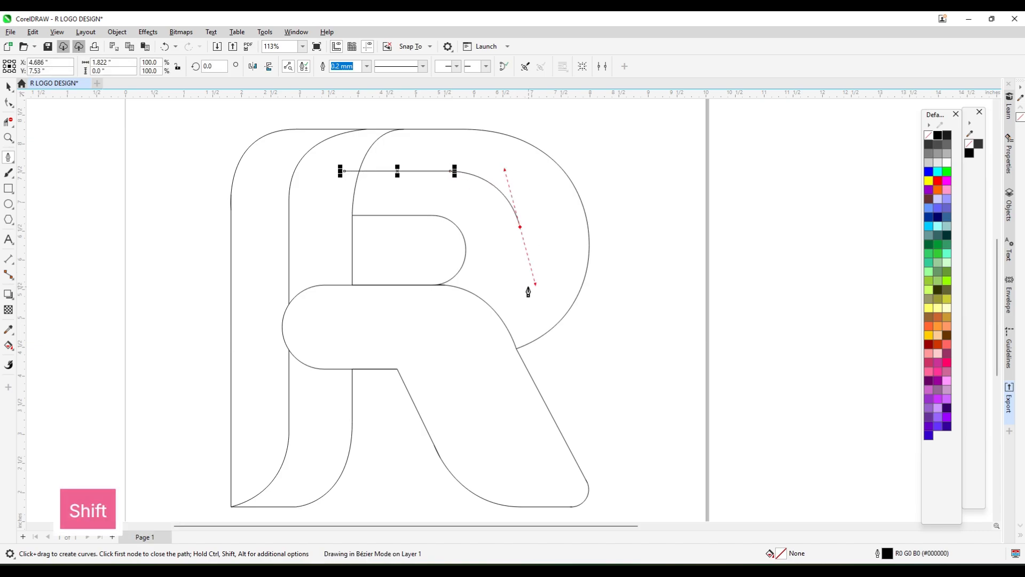
{"action": "left_click", "coordinate": [469, 307]}
{"action": "key", "text": "Return"}
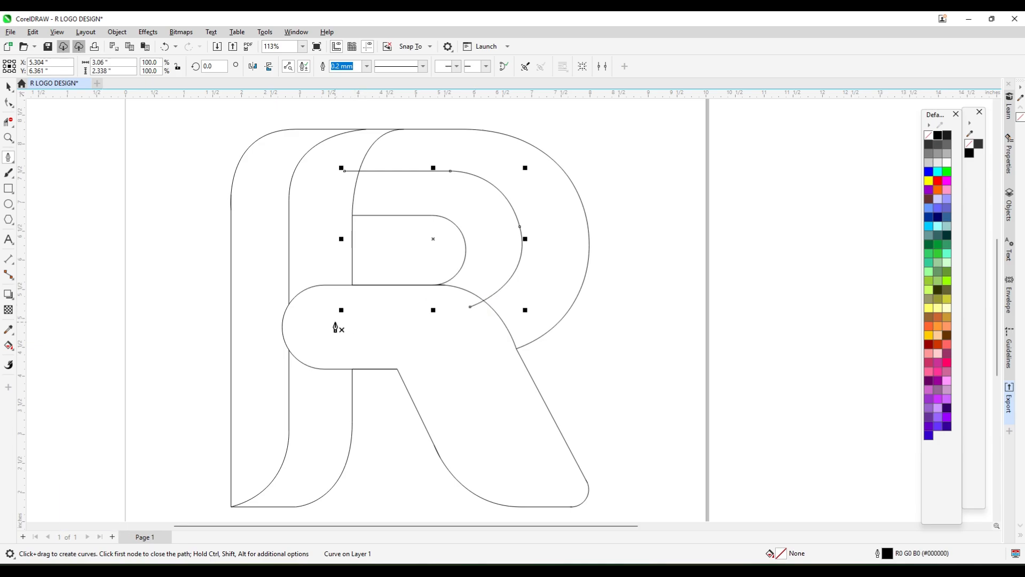
Step: Draw a Pen path from outside the bar's rounded end, along the middle of the bar and leg, to the leg's rounded corner
{"action": "left_click", "coordinate": [275, 287]}
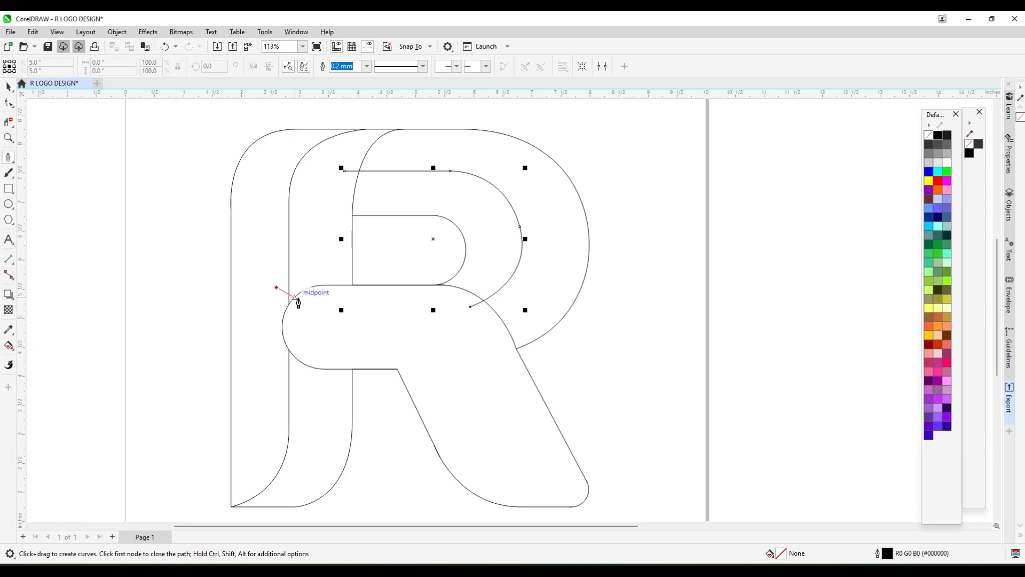
{"action": "left_click", "coordinate": [295, 297]}
{"action": "left_click_drag", "start_coordinate": [348, 327], "coordinate": [404, 327]}
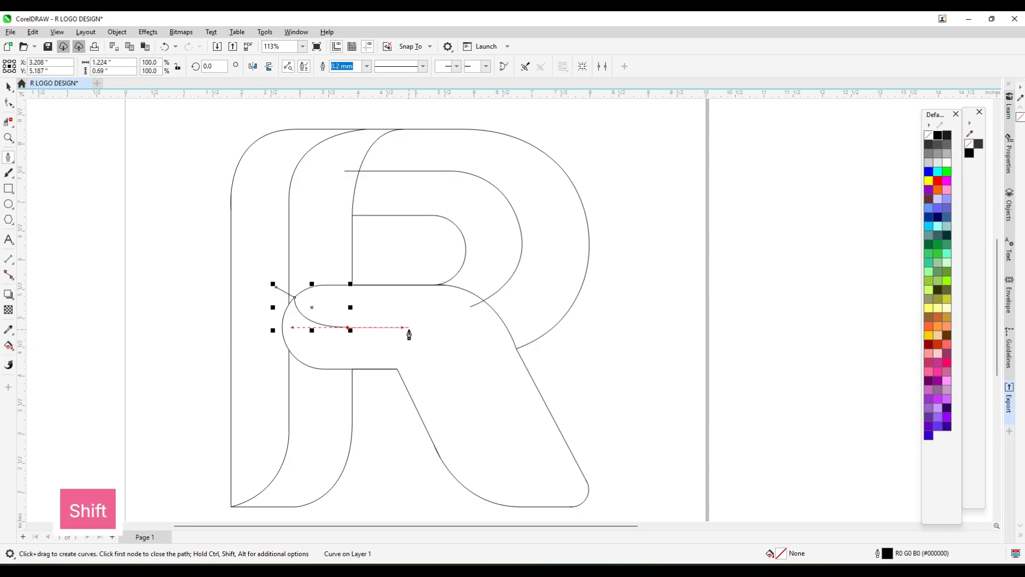
{"action": "left_click", "coordinate": [411, 327]}
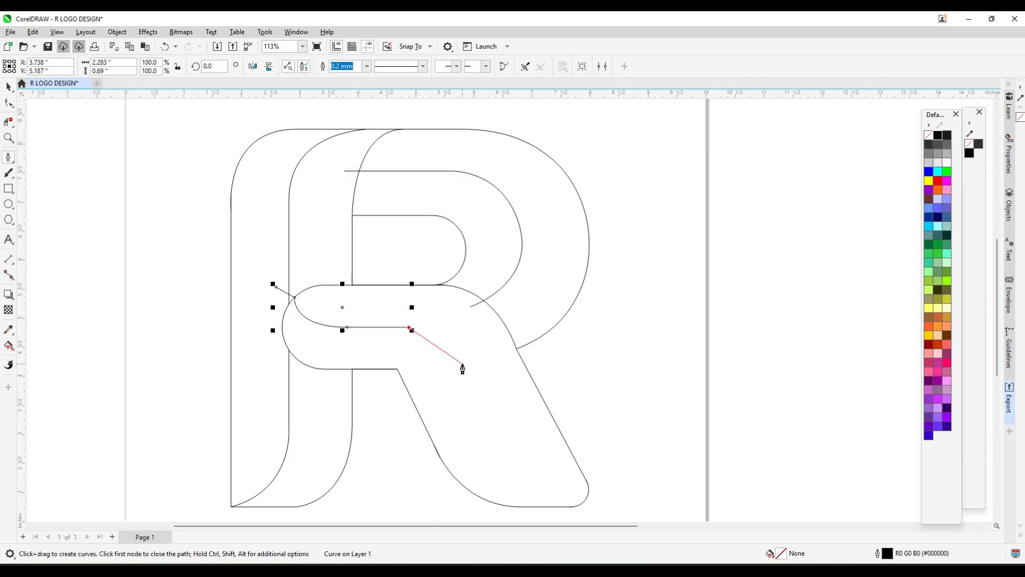
{"action": "left_click_drag", "start_coordinate": [463, 364], "coordinate": [481, 410]}
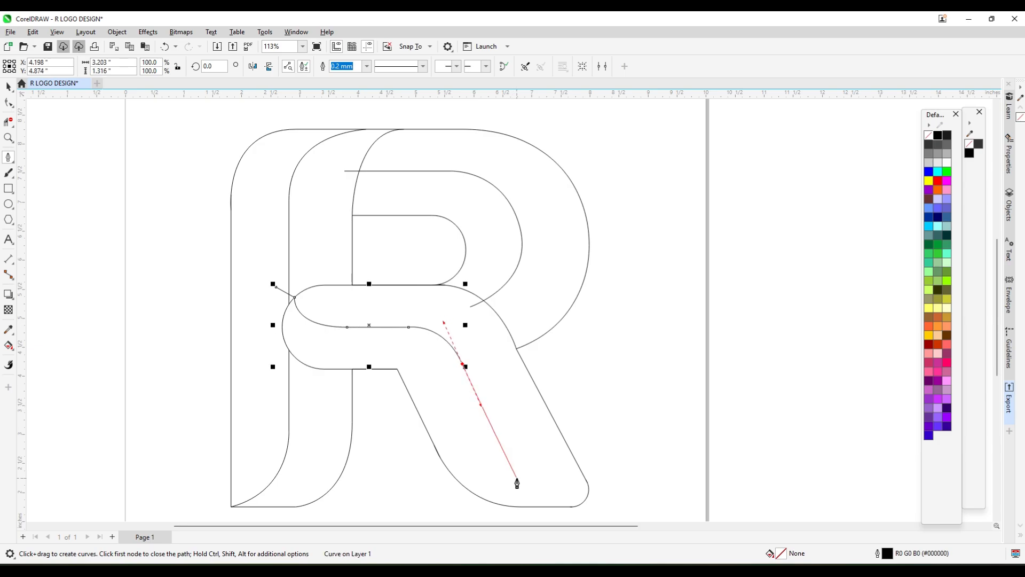
{"action": "left_click", "coordinate": [513, 469]}
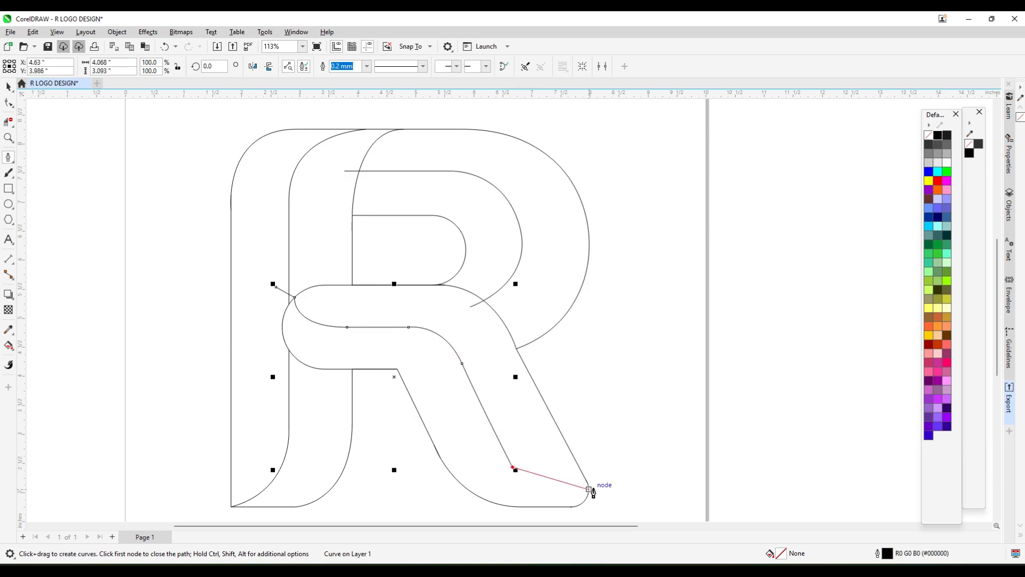
{"action": "left_click_drag", "start_coordinate": [589, 490], "coordinate": [653, 487]}
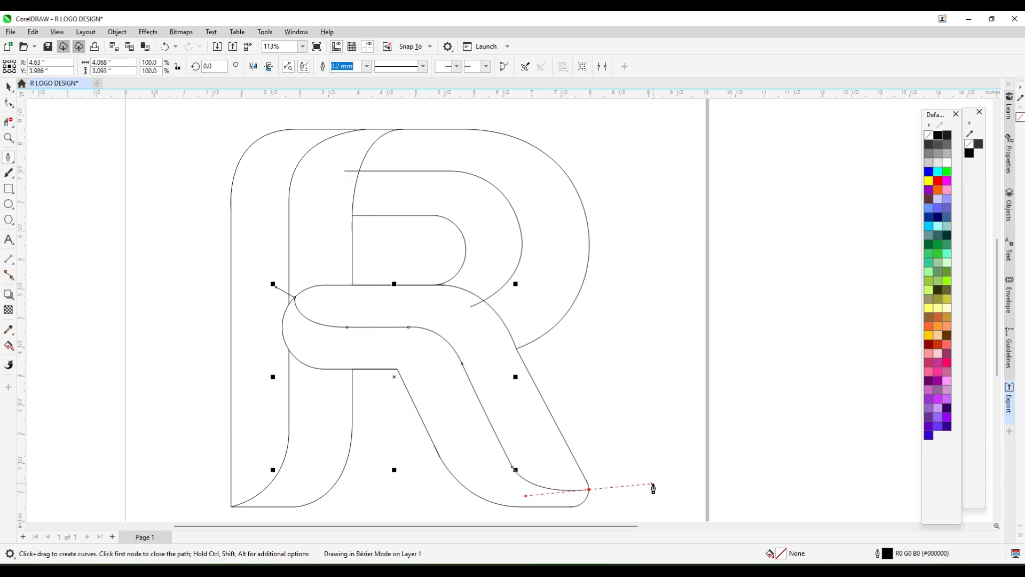
{"action": "key", "text": "Return"}
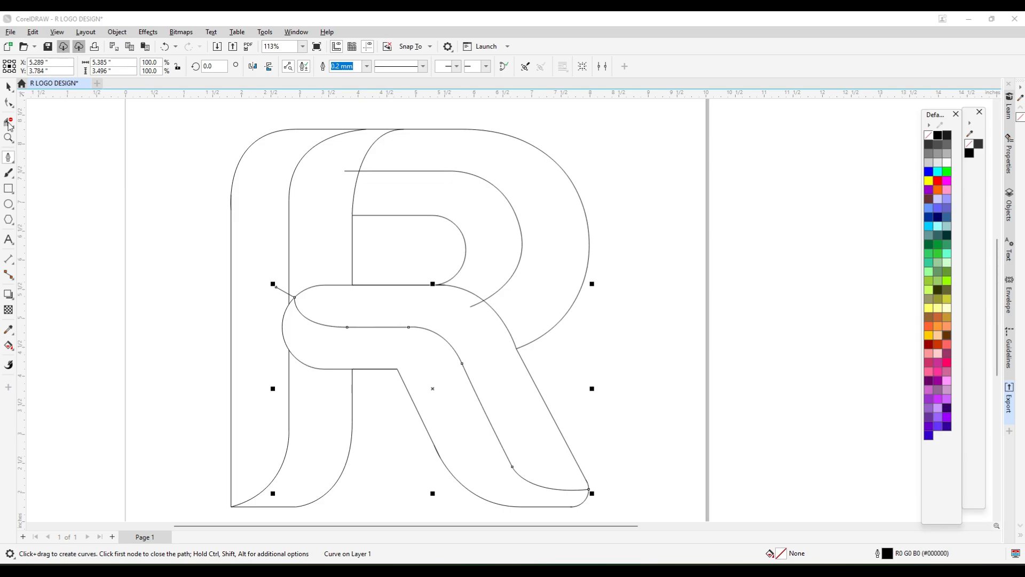
Step: Use Virtual Segment Delete to trim the bowl curve's ends inside the stem and bar and the tail outside the bar's rounded end
{"action": "left_click", "coordinate": [9, 124]}
{"action": "scroll", "coordinate": [503, 315], "scroll_direction": "up", "scroll_amount": 1}
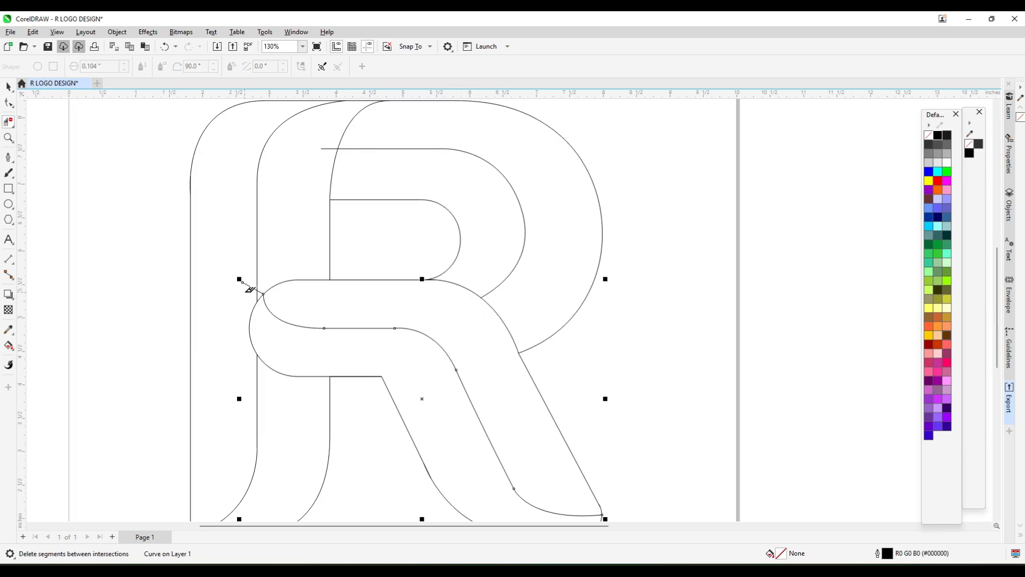
{"action": "scroll", "coordinate": [249, 289], "scroll_direction": "up", "scroll_amount": 5}
{"action": "scroll", "coordinate": [332, 231], "scroll_direction": "down", "scroll_amount": 5}
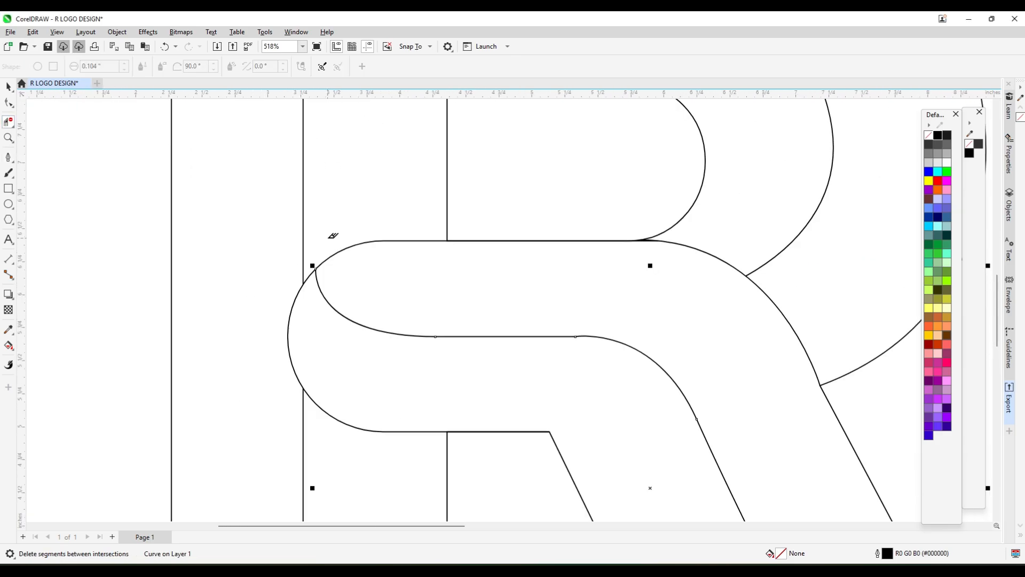
{"action": "left_click_drag", "start_coordinate": [388, 186], "coordinate": [384, 215]}
{"action": "scroll", "coordinate": [383, 214], "scroll_direction": "down", "scroll_amount": 5}
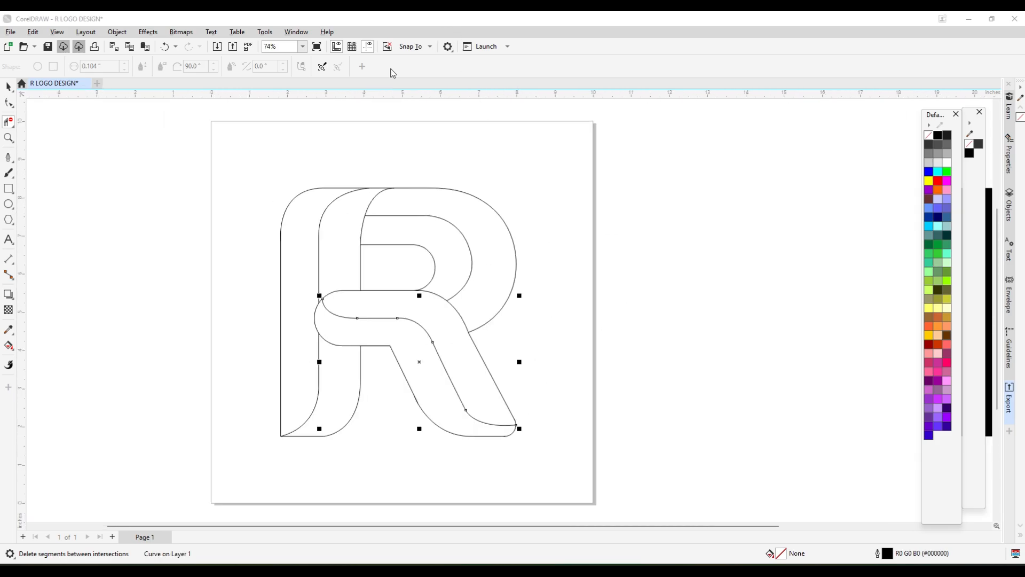
Step: Select the whole R line drawing and place a copy of it to the left of the page
{"action": "left_click", "coordinate": [7, 89]}
{"action": "scroll", "coordinate": [593, 234], "scroll_direction": "down", "scroll_amount": 3}
{"action": "left_click_drag", "start_coordinate": [164, 153], "coordinate": [644, 395]}
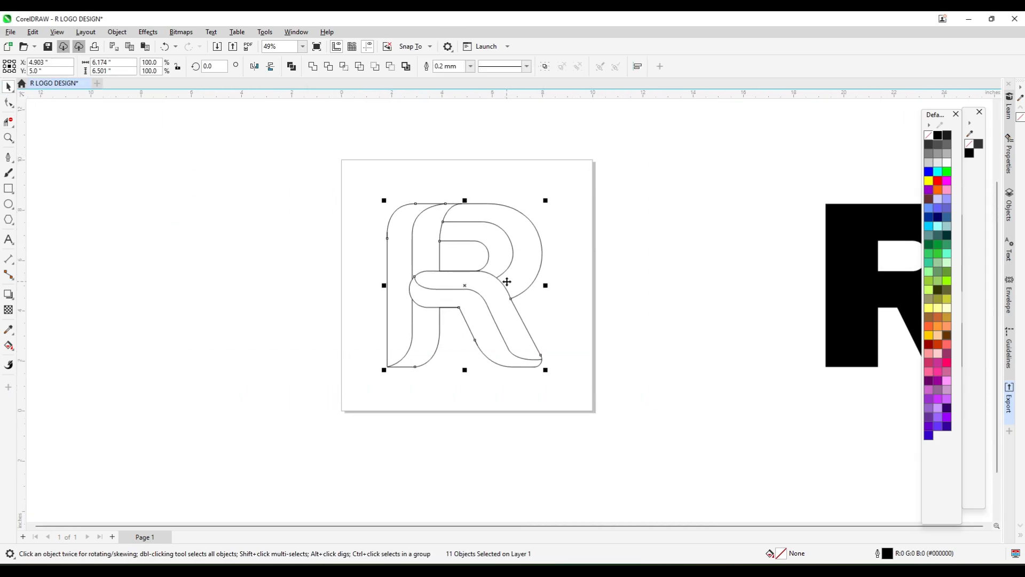
{"action": "left_click_drag", "start_coordinate": [506, 279], "coordinate": [168, 280]}
{"action": "right_click", "coordinate": [167, 281]}
{"action": "scroll", "coordinate": [519, 286], "scroll_direction": "up", "scroll_amount": 3}
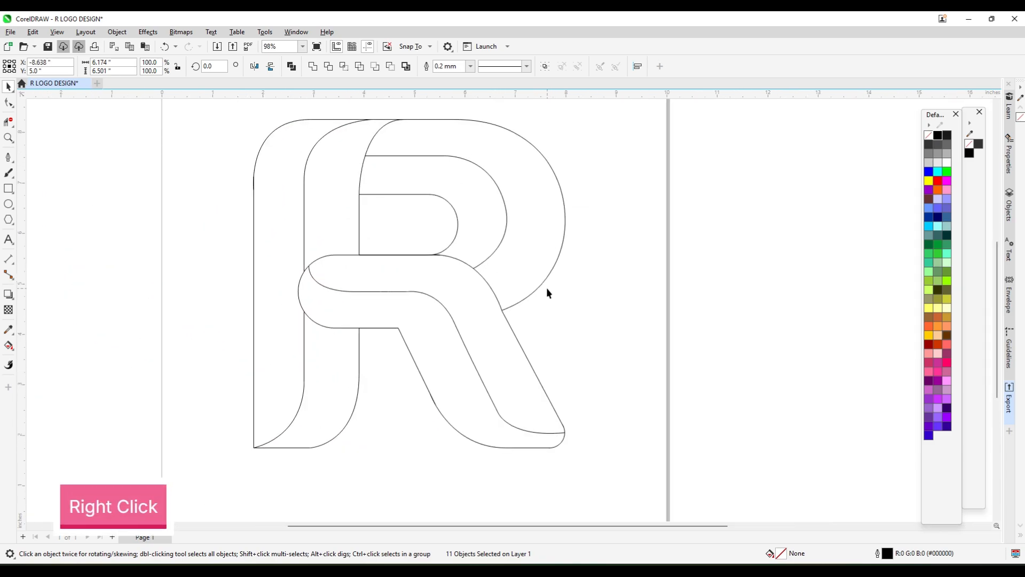
Step: Fill every enclosed section of the R's stem, bowl, bar and leg with black using Smart Fill, leaving the counter empty
{"action": "left_click", "coordinate": [8, 345]}
{"action": "left_click", "coordinate": [275, 194]}
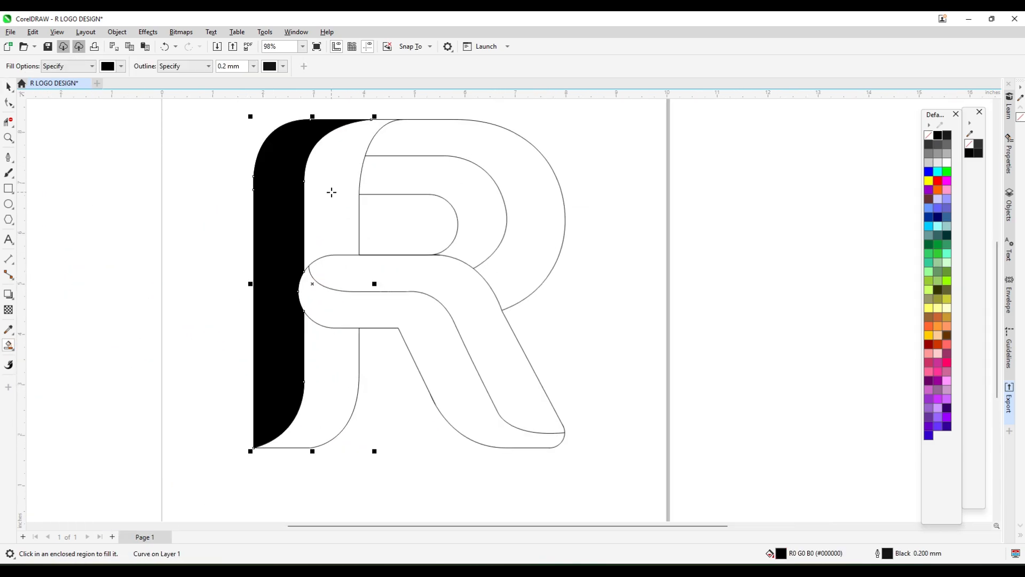
{"action": "left_click", "coordinate": [331, 193]}
{"action": "left_click", "coordinate": [422, 174]}
{"action": "left_click", "coordinate": [464, 154]}
{"action": "left_click", "coordinate": [487, 315]}
{"action": "left_click", "coordinate": [426, 344]}
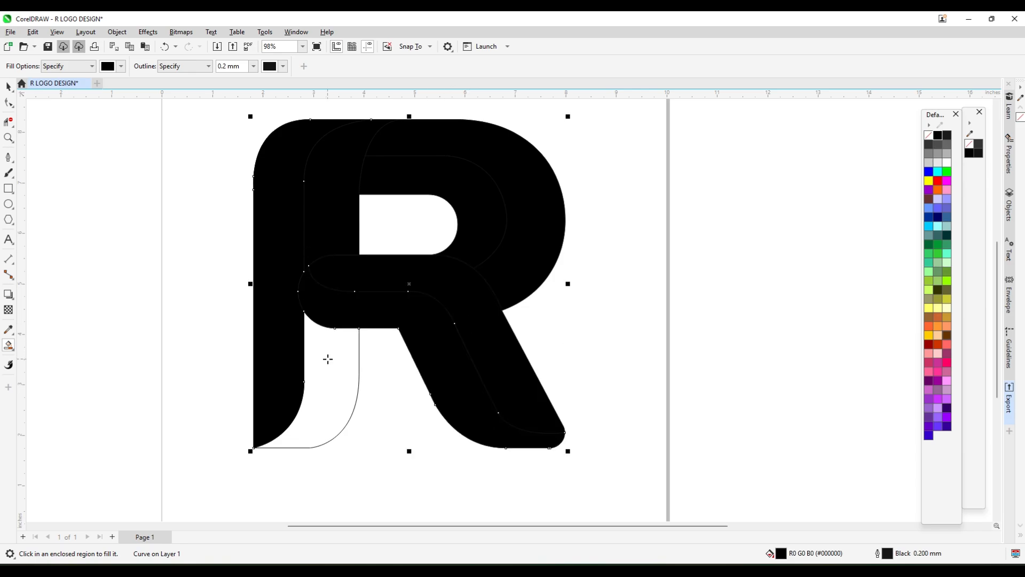
{"action": "left_click", "coordinate": [328, 359]}
Step: Select all the filled pieces of the R on the page and give them a red outline
{"action": "key", "text": "space"}
{"action": "scroll", "coordinate": [377, 210], "scroll_direction": "down", "scroll_amount": 1}
{"action": "left_click_drag", "start_coordinate": [217, 111], "coordinate": [566, 384]}
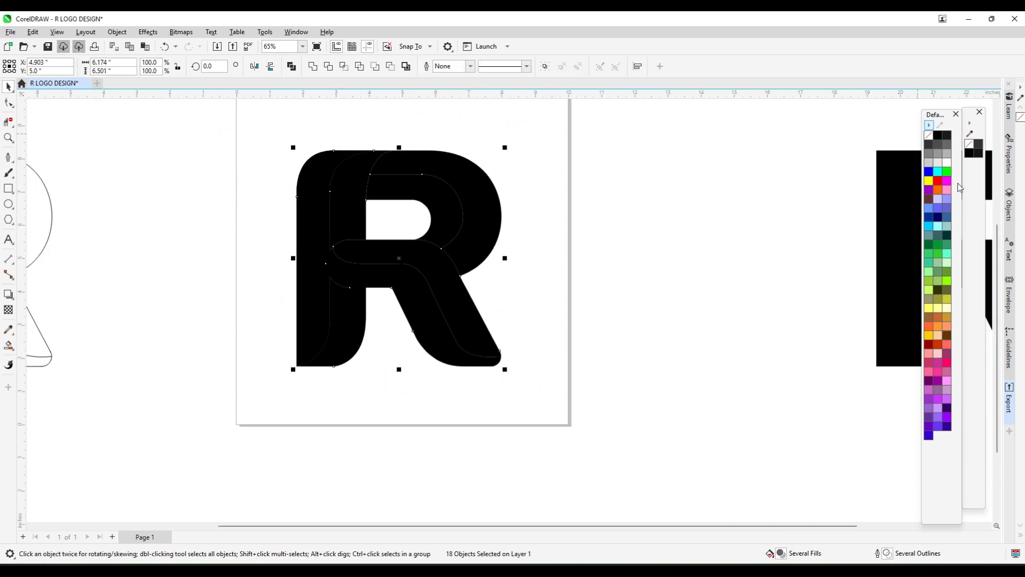
{"action": "right_click", "coordinate": [938, 181]}
{"action": "scroll", "coordinate": [361, 183], "scroll_direction": "up", "scroll_amount": 1}
{"action": "left_click", "coordinate": [701, 241]}
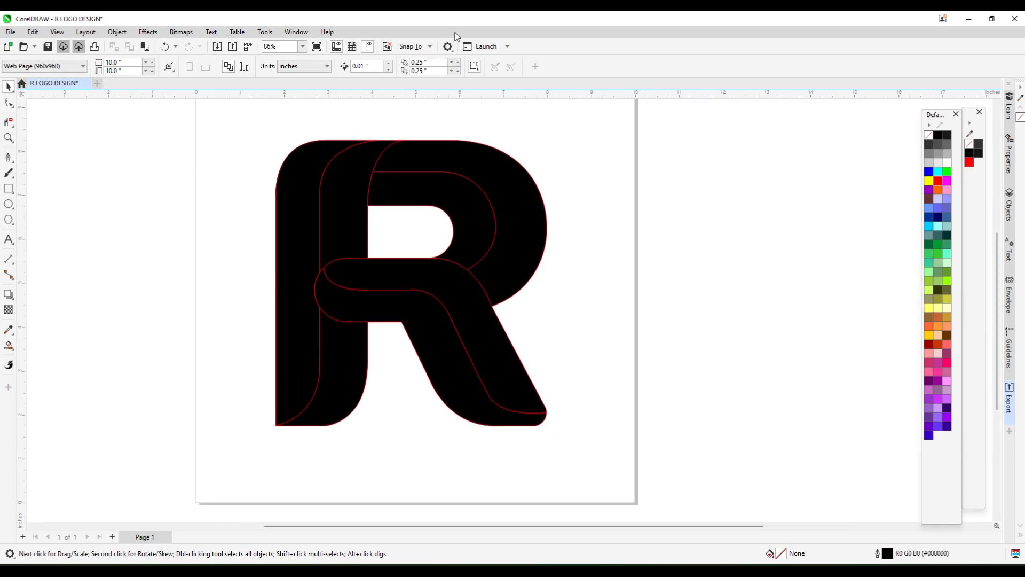
Step: Create a 10 × 10 inch page-frame rectangle filled with white and with no outline
{"action": "scroll", "coordinate": [255, 218], "scroll_direction": "down", "scroll_amount": 2}
{"action": "double_click", "coordinate": [8, 189]}
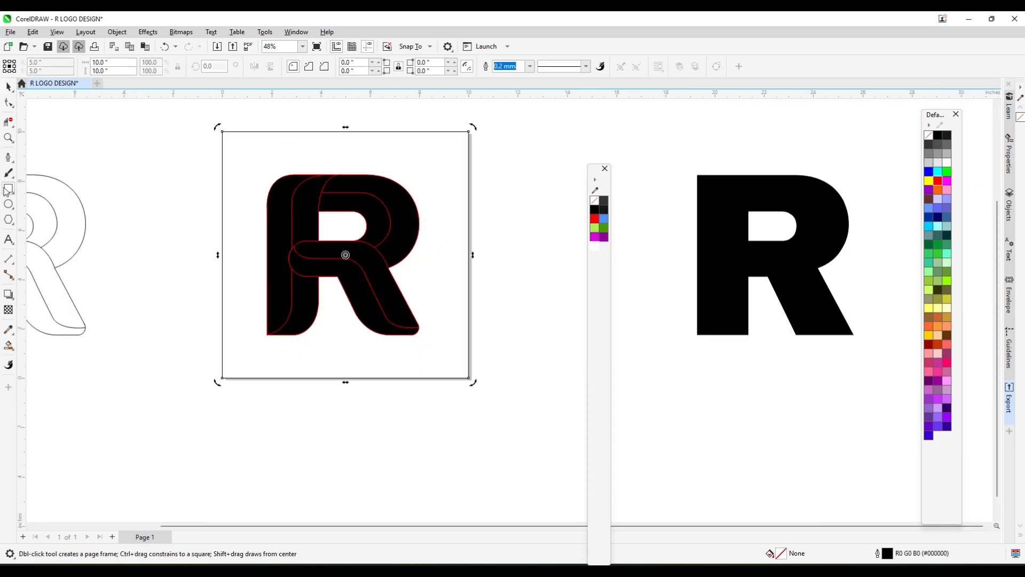
{"action": "left_click", "coordinate": [594, 247]}
{"action": "right_click", "coordinate": [591, 200]}
{"action": "key", "text": "space"}
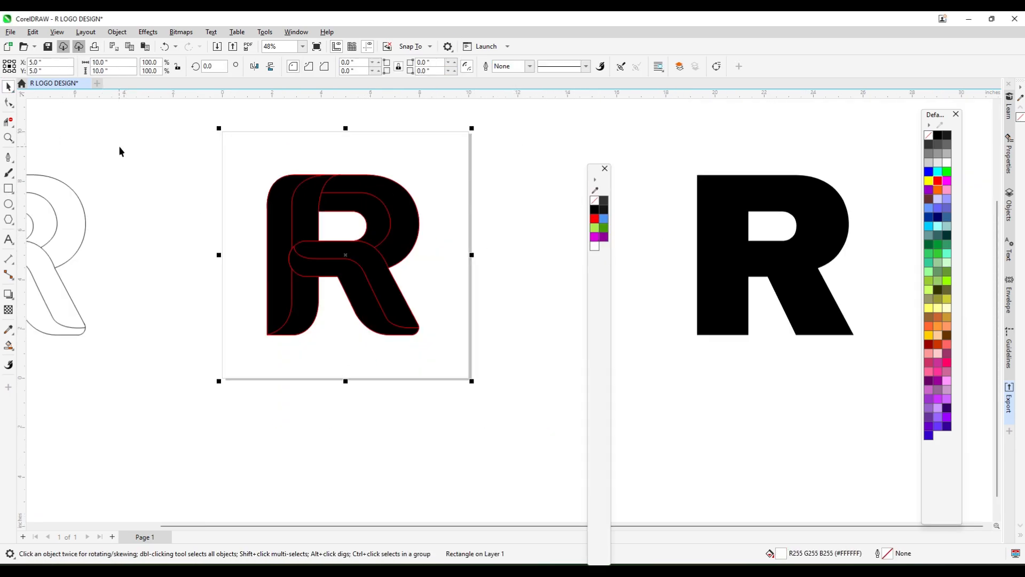
{"action": "key", "text": "Escape"}
Step: Apply a vertical fountain fill from black up to a deep blue on the stem's upper section beside the counter
{"action": "scroll", "coordinate": [374, 209], "scroll_direction": "up", "scroll_amount": 1}
{"action": "scroll", "coordinate": [308, 176], "scroll_direction": "up", "scroll_amount": 1}
{"action": "left_click", "coordinate": [308, 222]}
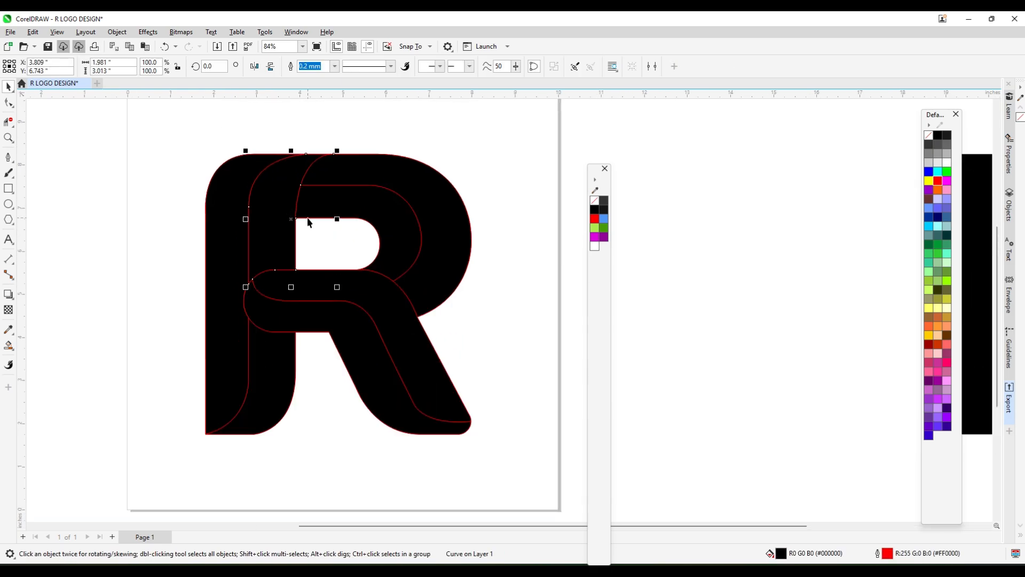
{"action": "left_click", "coordinate": [52, 345]}
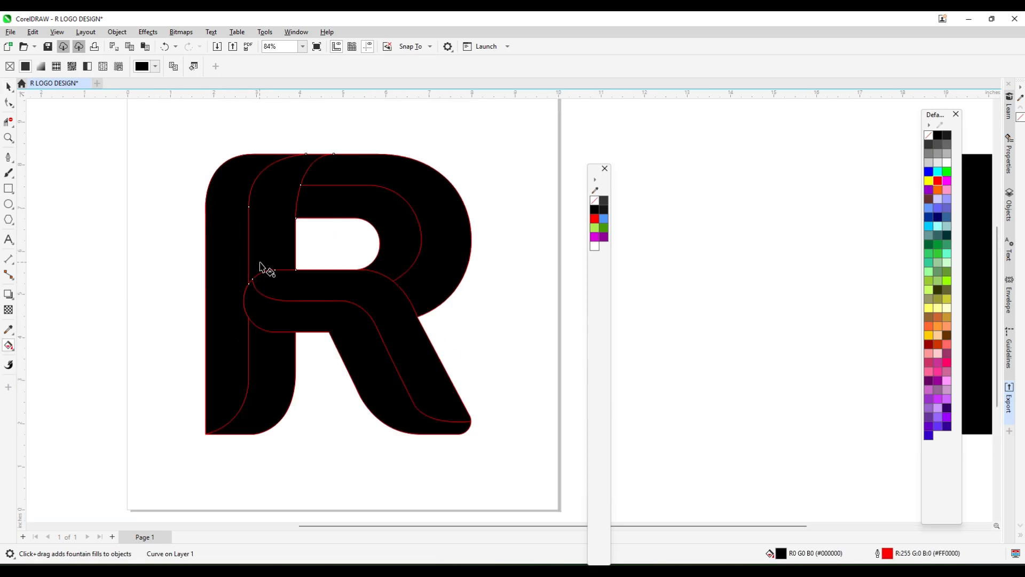
{"action": "left_click_drag", "start_coordinate": [262, 263], "coordinate": [262, 173]}
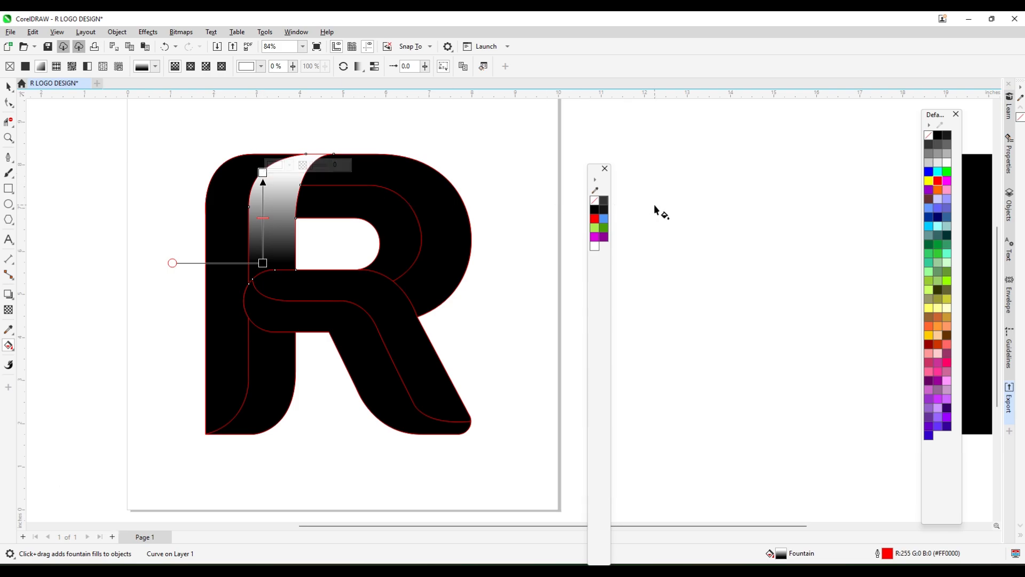
{"action": "left_click", "coordinate": [604, 219]}
{"action": "left_click", "coordinate": [604, 218]}
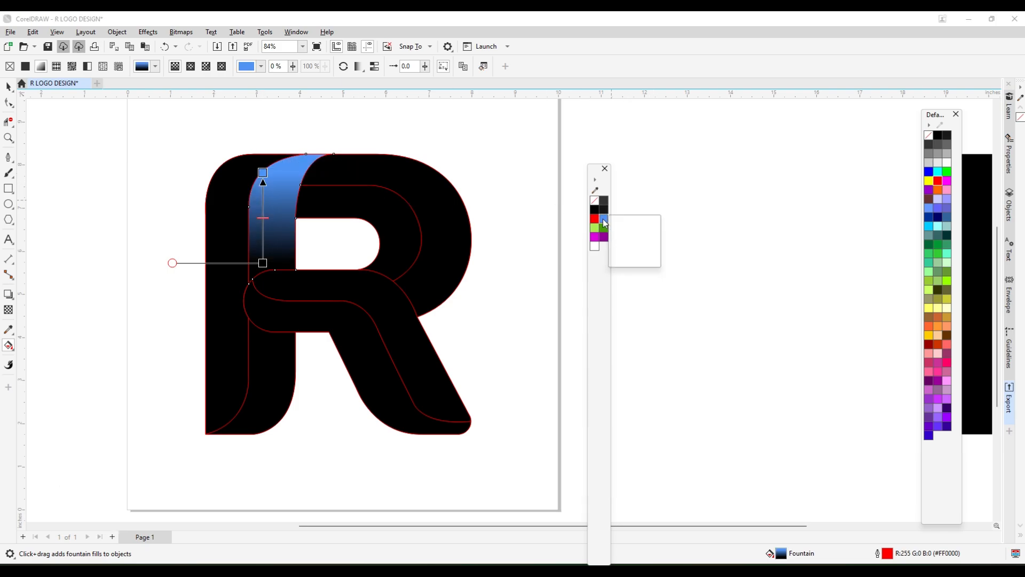
{"action": "left_click", "coordinate": [644, 258]}
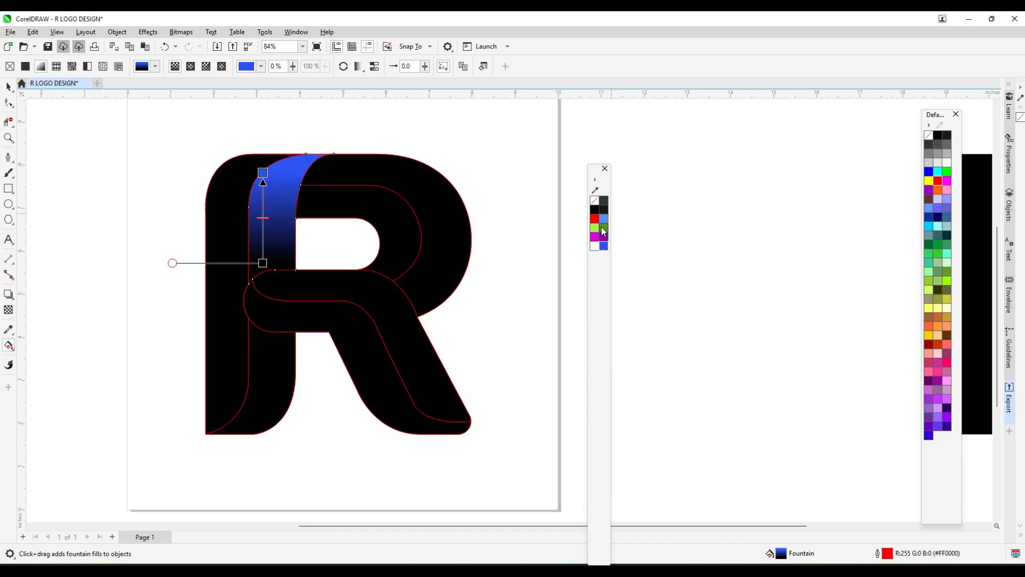
Step: Blend the stem's upper section from light blue up to deep blue, and its lower section from deep blue down to light blue
{"action": "left_click_drag", "start_coordinate": [605, 219], "coordinate": [263, 264]}
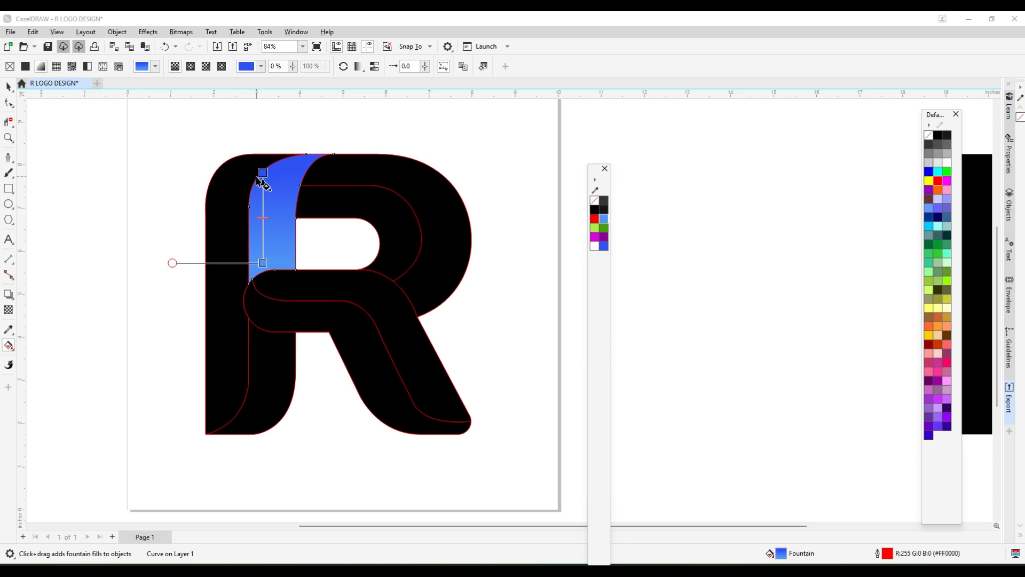
{"action": "left_click_drag", "start_coordinate": [263, 172], "coordinate": [262, 161]}
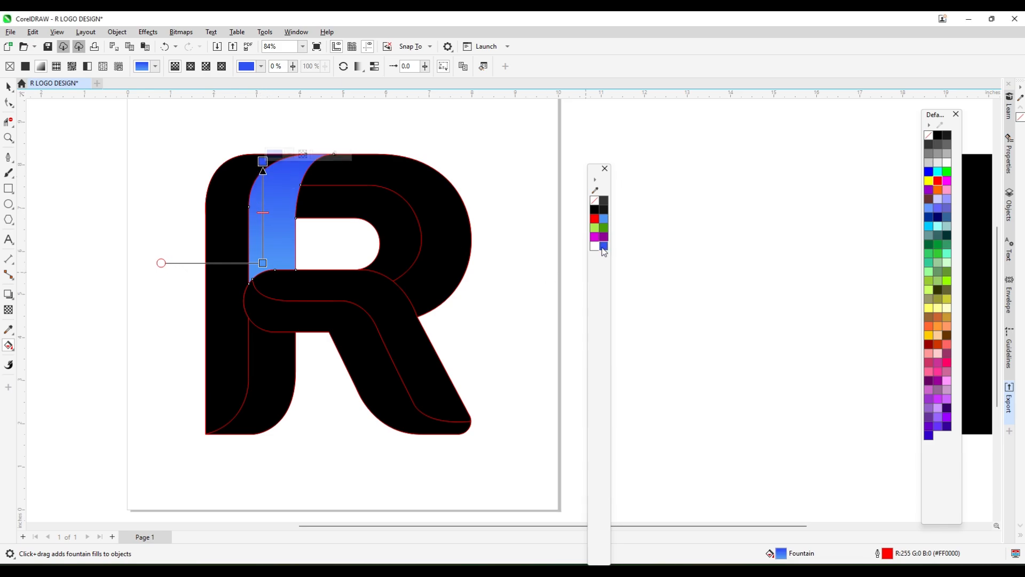
{"action": "left_click", "coordinate": [276, 375]}
{"action": "left_click_drag", "start_coordinate": [275, 338], "coordinate": [276, 430]}
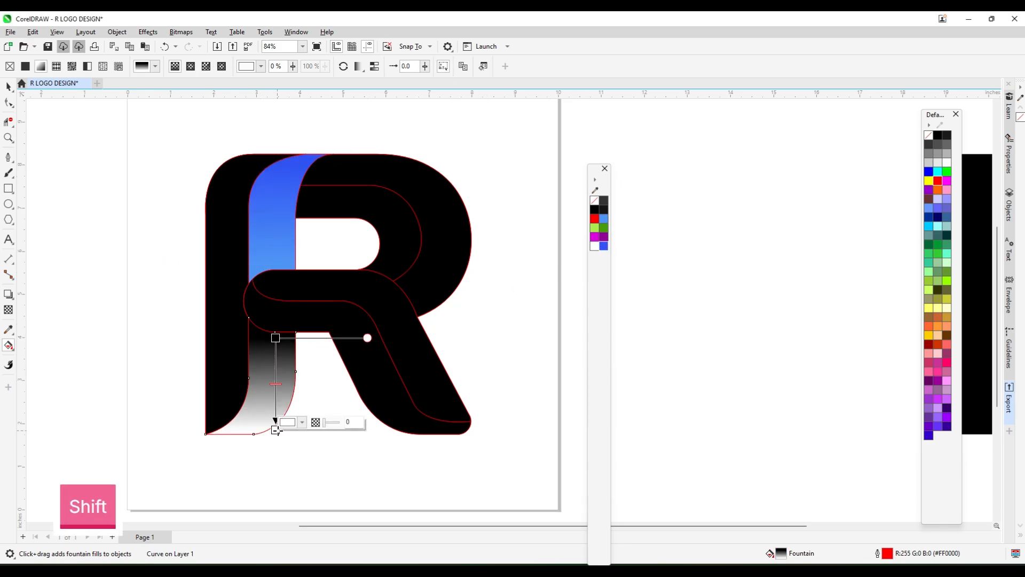
{"action": "left_click", "coordinate": [604, 219]}
{"action": "left_click_drag", "start_coordinate": [604, 246], "coordinate": [276, 339]}
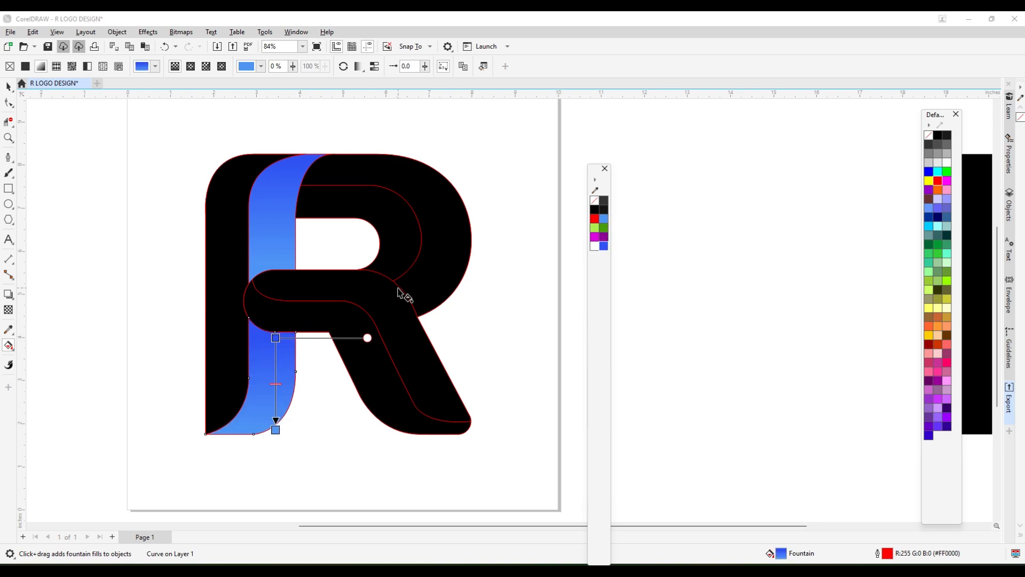
Step: Try a vertical fountain fill from black up to violet-blue on the stem's outer strip, and undo the last colour change
{"action": "left_click", "coordinate": [214, 288]}
{"action": "left_click_drag", "start_coordinate": [224, 371], "coordinate": [225, 184]}
{"action": "left_click", "coordinate": [604, 245]}
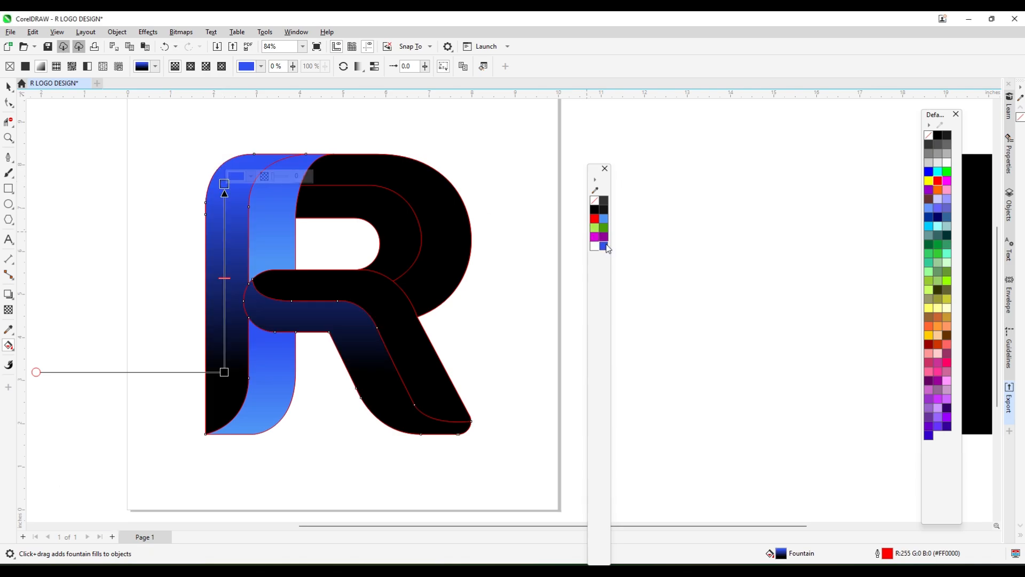
{"action": "left_click", "coordinate": [604, 247]}
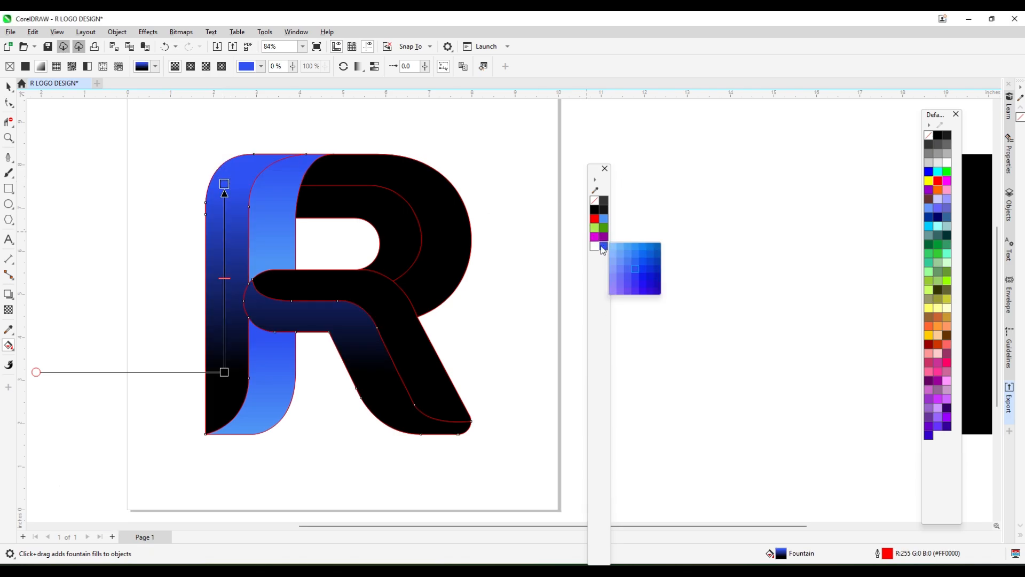
{"action": "left_click", "coordinate": [637, 289]}
{"action": "left_click", "coordinate": [224, 372]}
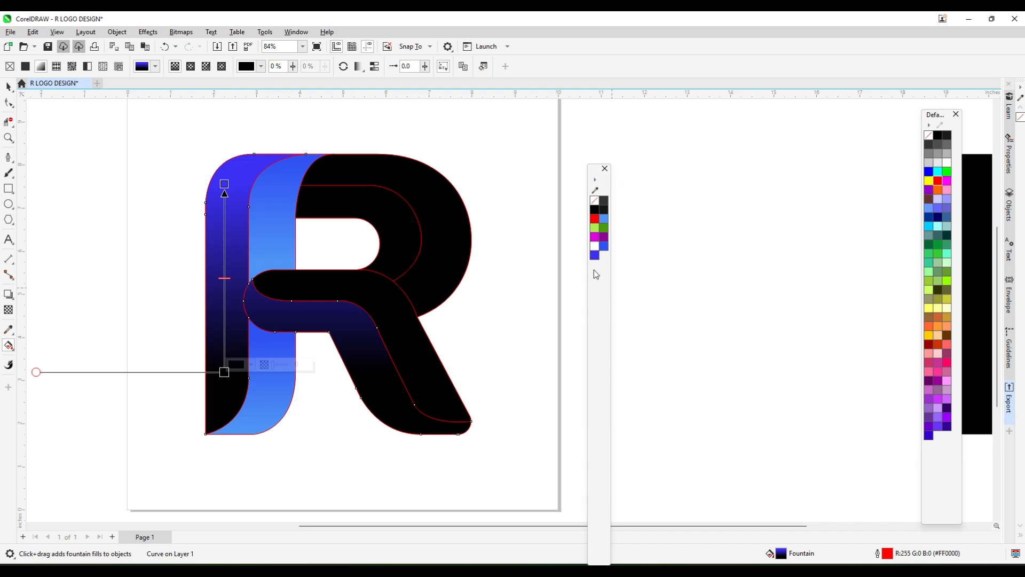
{"action": "left_click", "coordinate": [598, 258]}
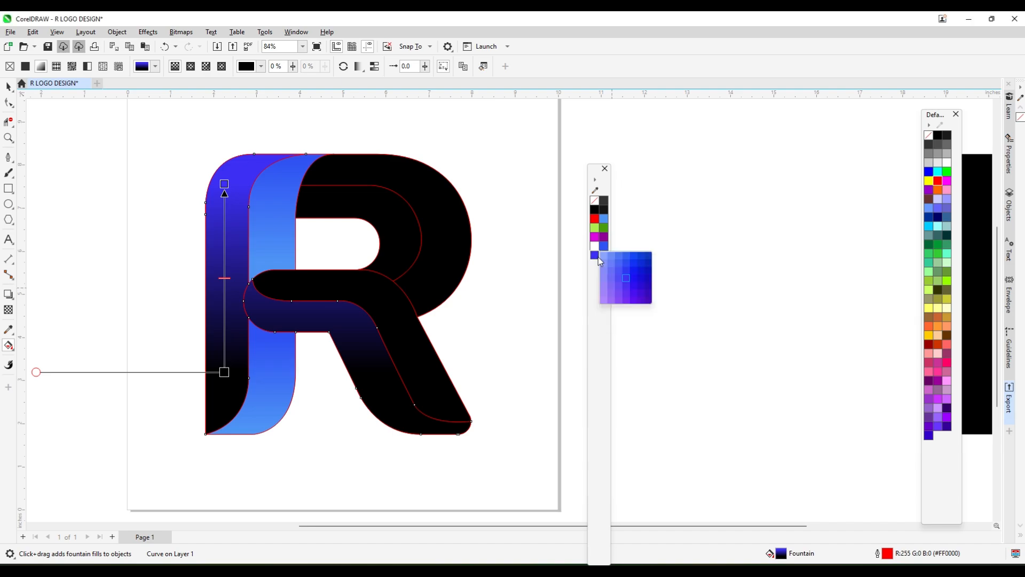
{"action": "left_click", "coordinate": [628, 296]}
{"action": "key", "text": "ctrl+z"}
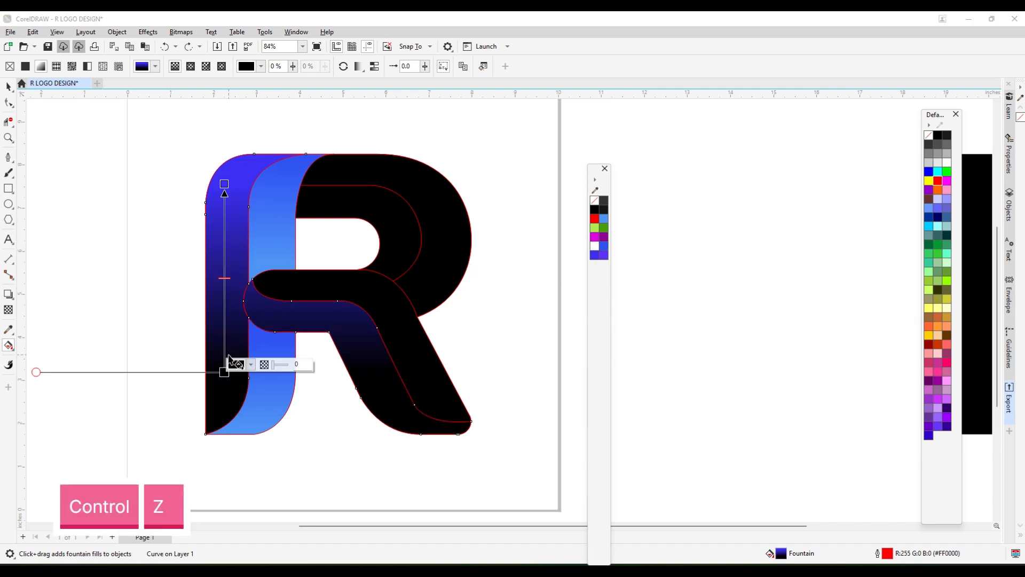
Step: Try moving the stem's outer strip sideways, and undo the move
{"action": "left_click", "coordinate": [8, 87]}
{"action": "left_click_drag", "start_coordinate": [228, 309], "coordinate": [199, 308]}
{"action": "key", "text": "ctrl+z"}
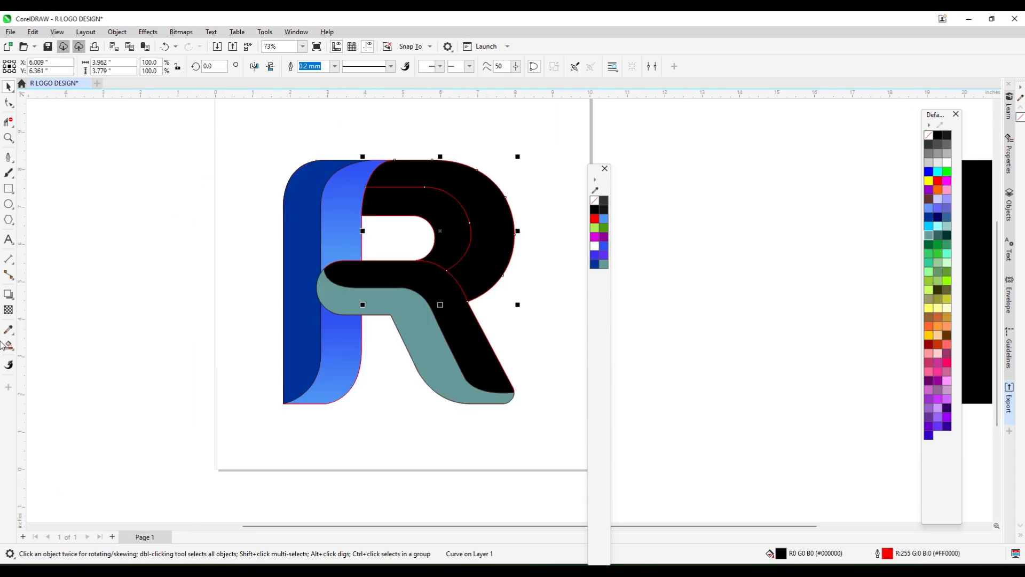
Step: Apply a diagonal fountain fill to the bowl's outer band, from bright green at the upper end to lime green
{"action": "left_click", "coordinate": [8, 345]}
{"action": "left_click_drag", "start_coordinate": [449, 157], "coordinate": [522, 229]}
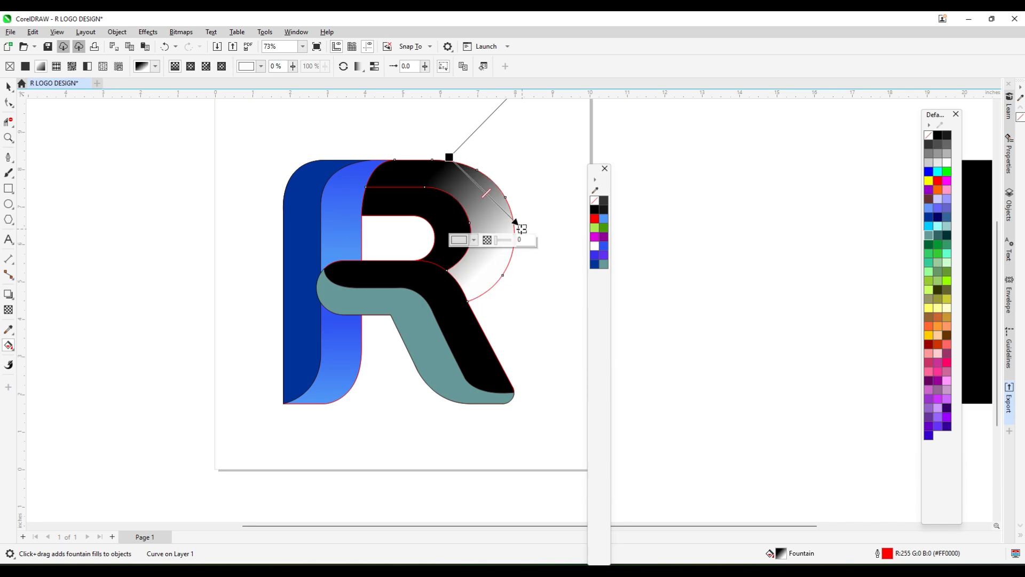
{"action": "left_click", "coordinate": [595, 228]}
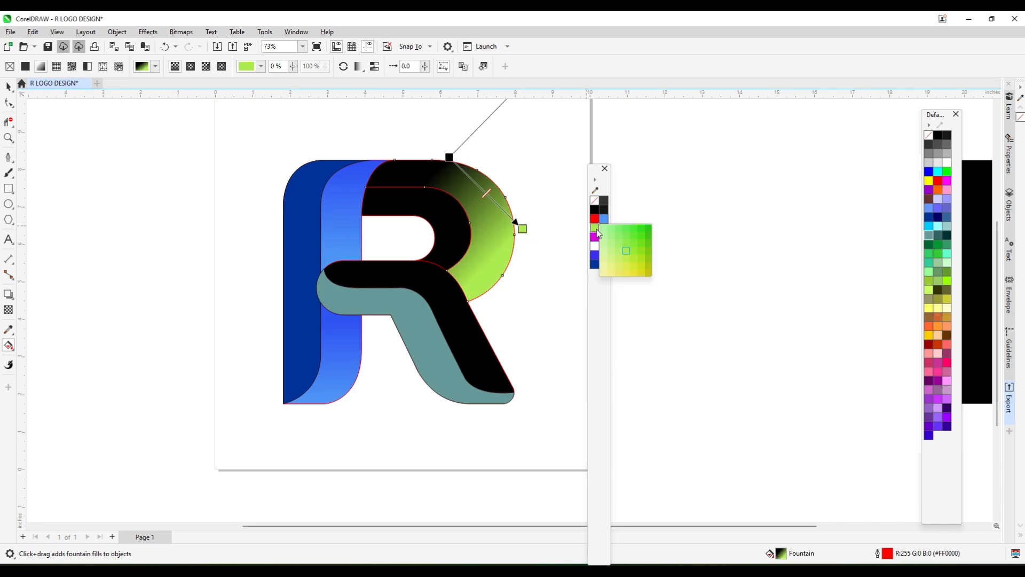
{"action": "left_click_drag", "start_coordinate": [640, 238], "coordinate": [449, 158]}
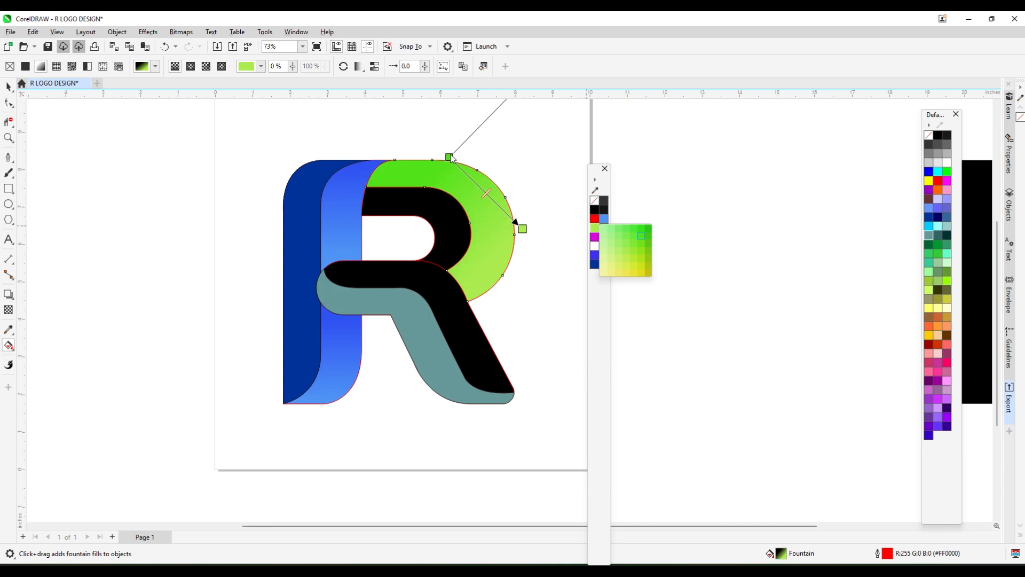
Step: Apply a fountain fill to the bowl's inner band, from dark green near the leg to medium green towards the stem
{"action": "left_click_drag", "start_coordinate": [453, 236], "coordinate": [395, 200]}
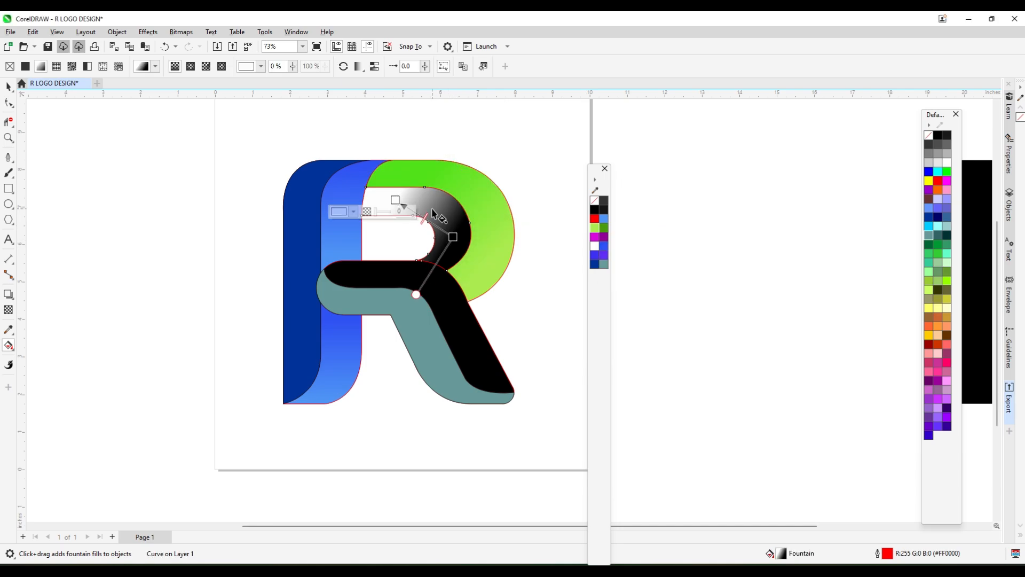
{"action": "left_click", "coordinate": [604, 226]}
{"action": "left_click", "coordinate": [603, 226]}
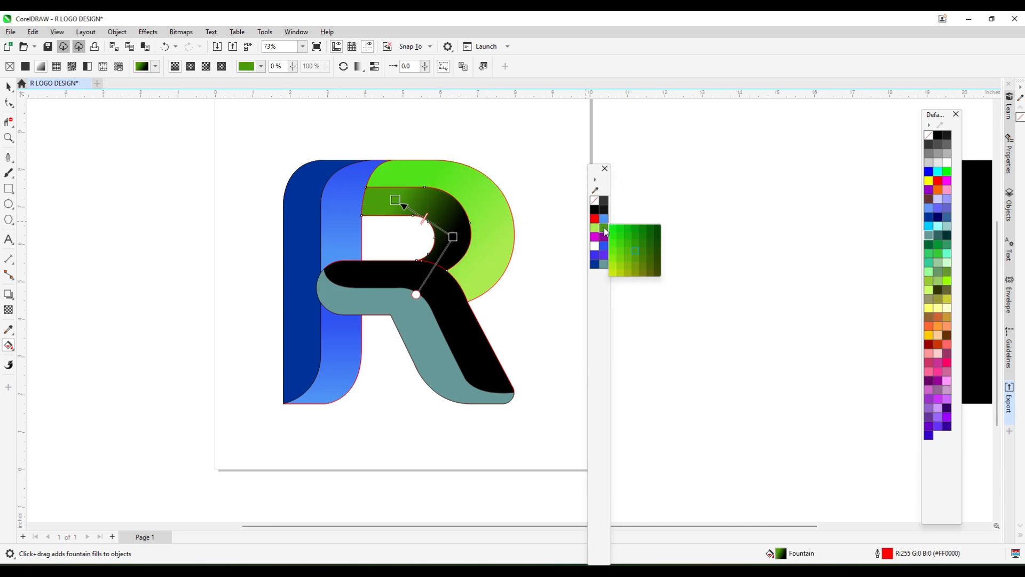
{"action": "left_click_drag", "start_coordinate": [469, 247], "coordinate": [453, 237]}
{"action": "left_click_drag", "start_coordinate": [452, 236], "coordinate": [467, 265]}
Step: Select all the pieces of the coloured R and remove their outlines
{"action": "left_click", "coordinate": [7, 89]}
{"action": "left_click_drag", "start_coordinate": [225, 136], "coordinate": [561, 411]}
{"action": "key", "text": "ctrl+z"}
{"action": "left_click_drag", "start_coordinate": [150, 130], "coordinate": [575, 448]}
{"action": "right_click", "coordinate": [597, 202]}
Step: Apply a diagonal fountain fill to the upper strip of the bar and leg, from dark purple down to magenta
{"action": "left_click", "coordinate": [466, 304]}
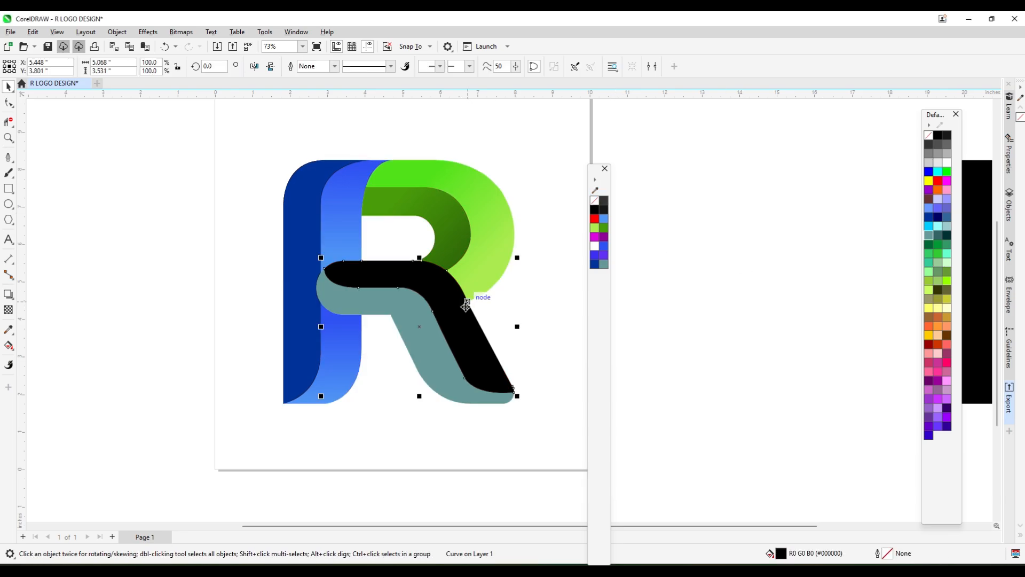
{"action": "left_click", "coordinate": [8, 345]}
{"action": "left_click", "coordinate": [48, 343]}
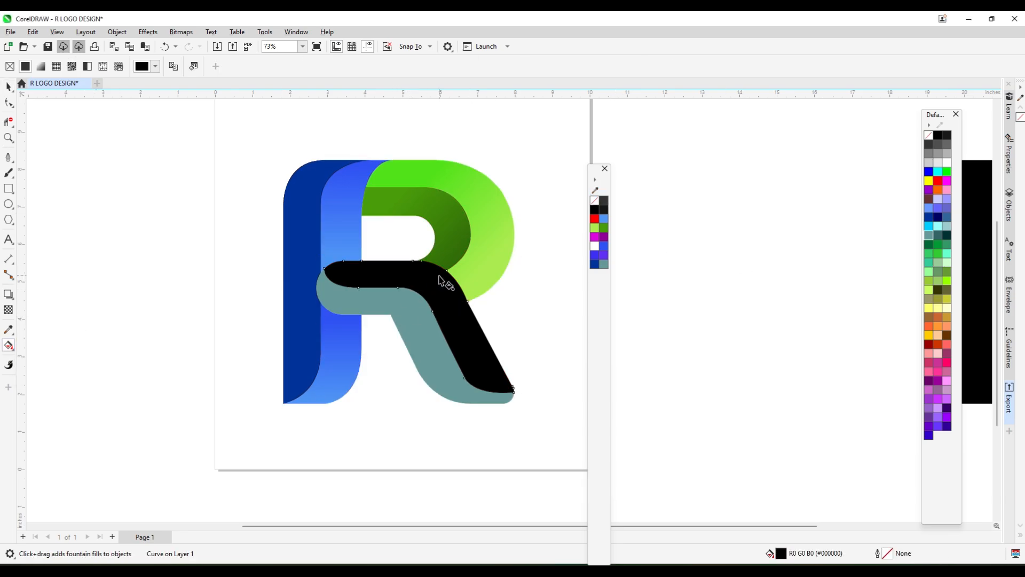
{"action": "left_click_drag", "start_coordinate": [397, 257], "coordinate": [497, 358]}
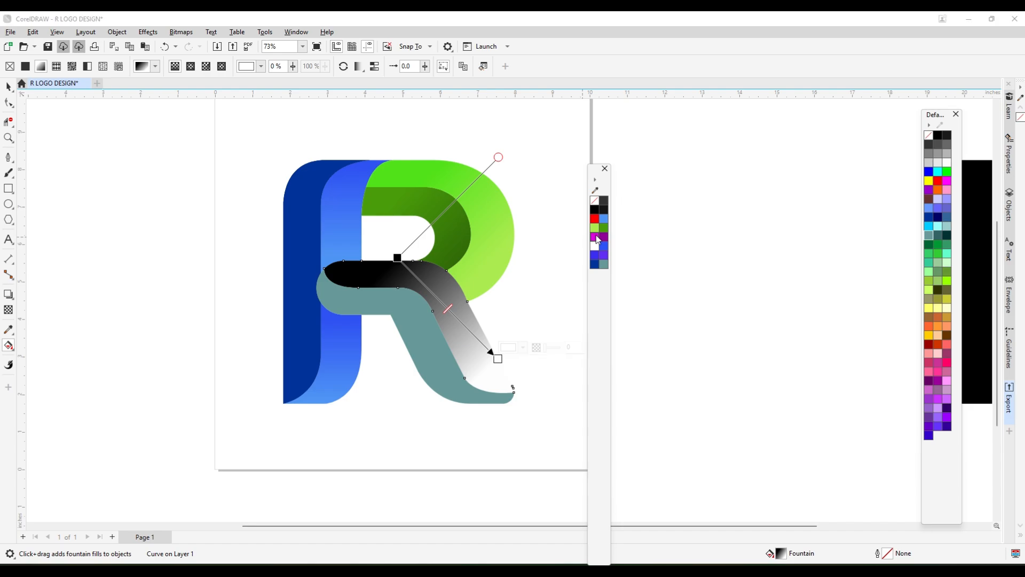
{"action": "left_click", "coordinate": [596, 239]}
{"action": "left_click", "coordinate": [597, 241]}
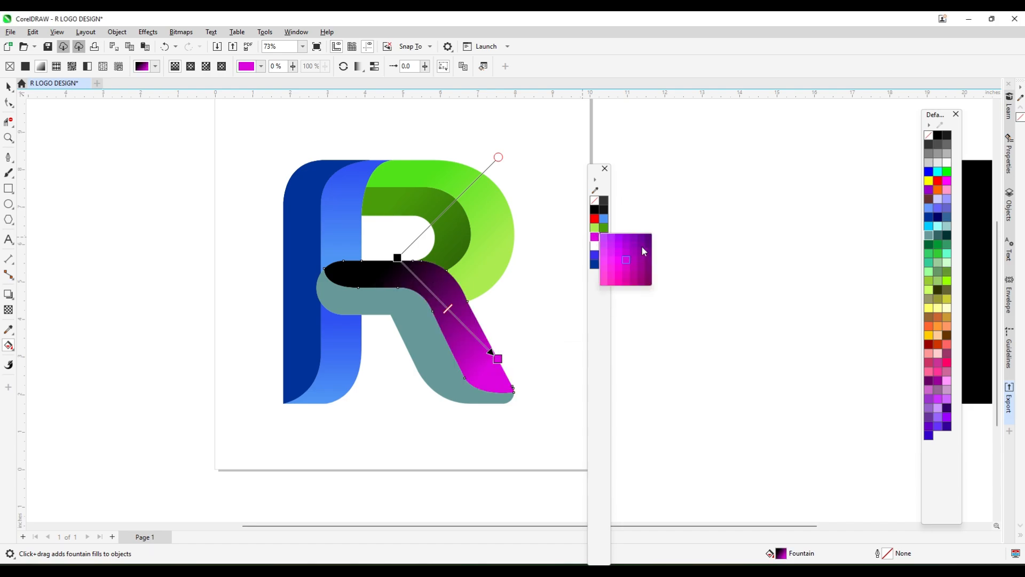
{"action": "left_click_drag", "start_coordinate": [411, 260], "coordinate": [398, 258]}
Step: Apply a fountain fill to the lower strip of the bar and leg, from dark purple at the foot up to magenta-purple
{"action": "left_click", "coordinate": [413, 332]}
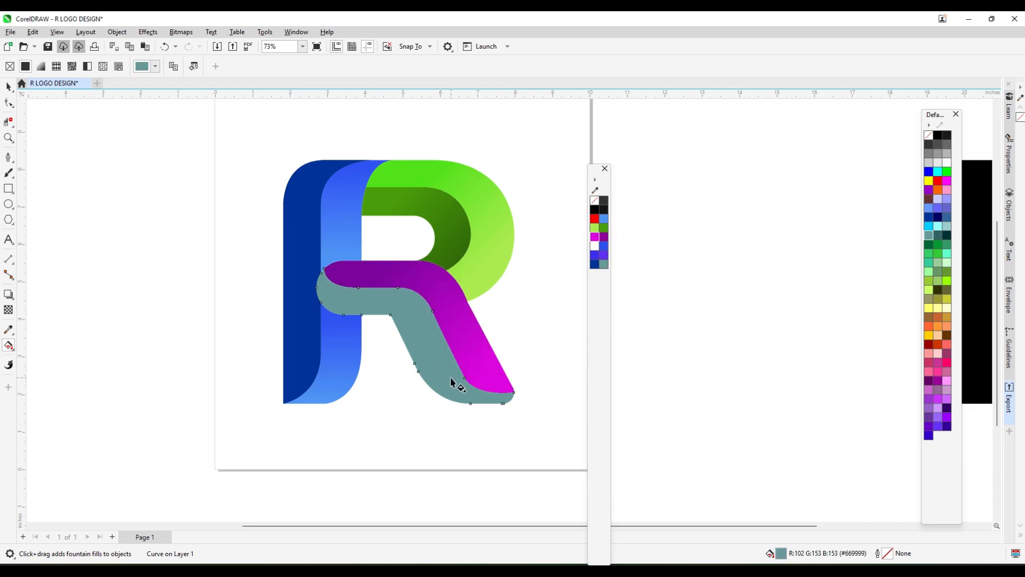
{"action": "left_click_drag", "start_coordinate": [450, 377], "coordinate": [367, 276]}
{"action": "left_click", "coordinate": [606, 238]}
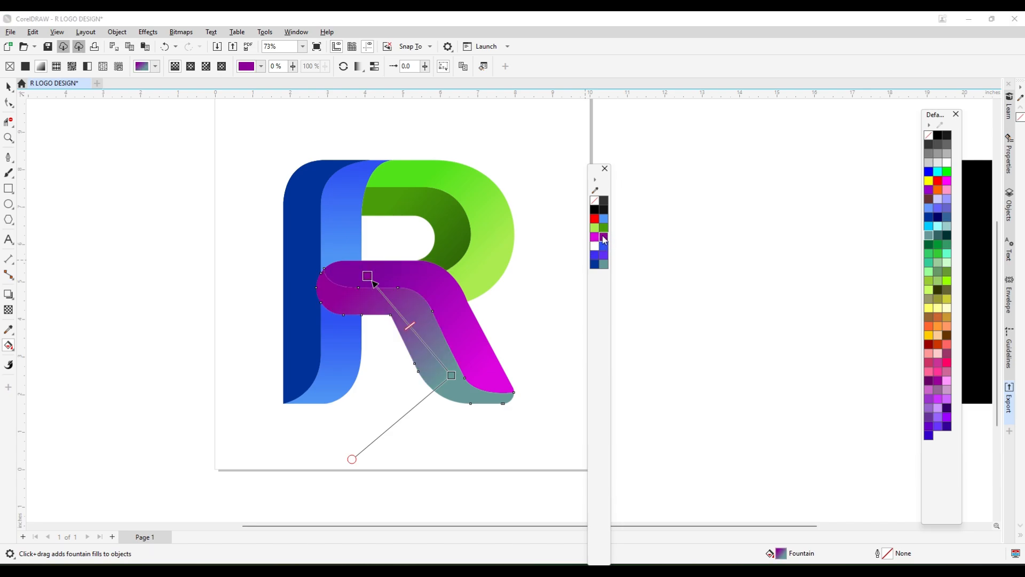
{"action": "left_click", "coordinate": [604, 239]}
{"action": "left_click", "coordinate": [621, 261]}
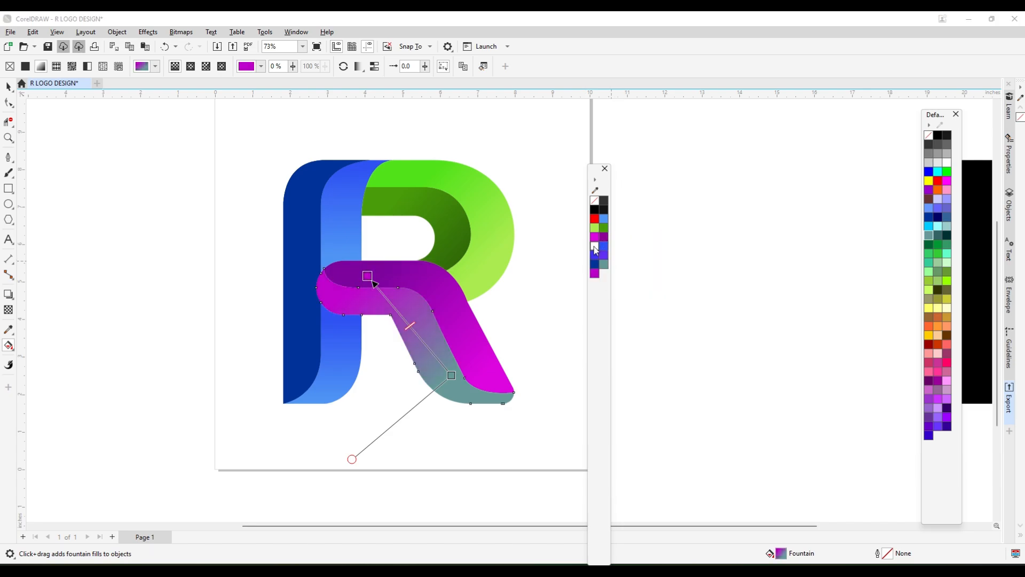
{"action": "left_click_drag", "start_coordinate": [455, 378], "coordinate": [453, 376]}
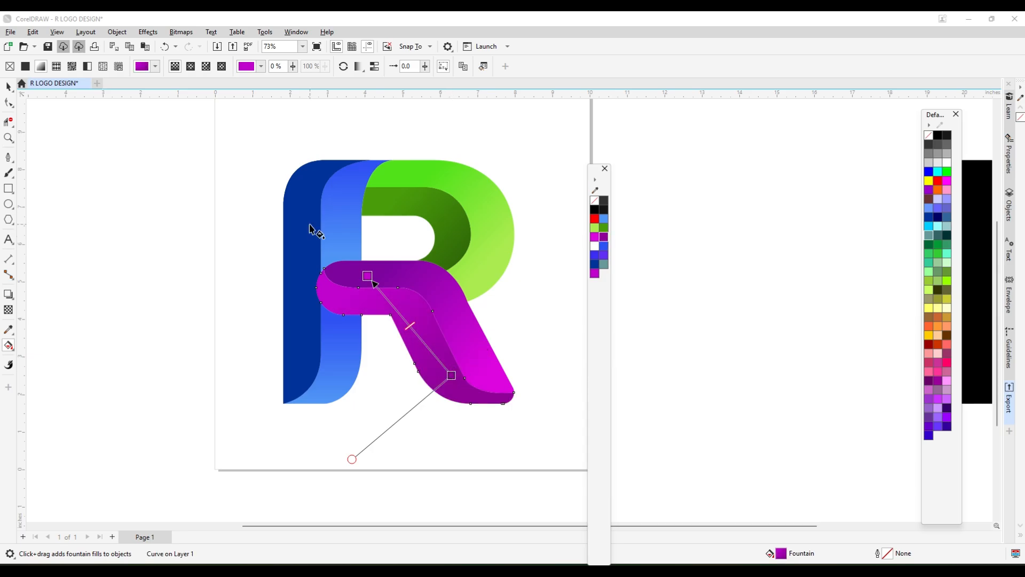
Step: Draw a curve with the Pen tool on the outline R, arching from the bowl-leg junction up into the counter
{"action": "left_click", "coordinate": [8, 87]}
{"action": "scroll", "coordinate": [457, 310], "scroll_direction": "up", "scroll_amount": 1}
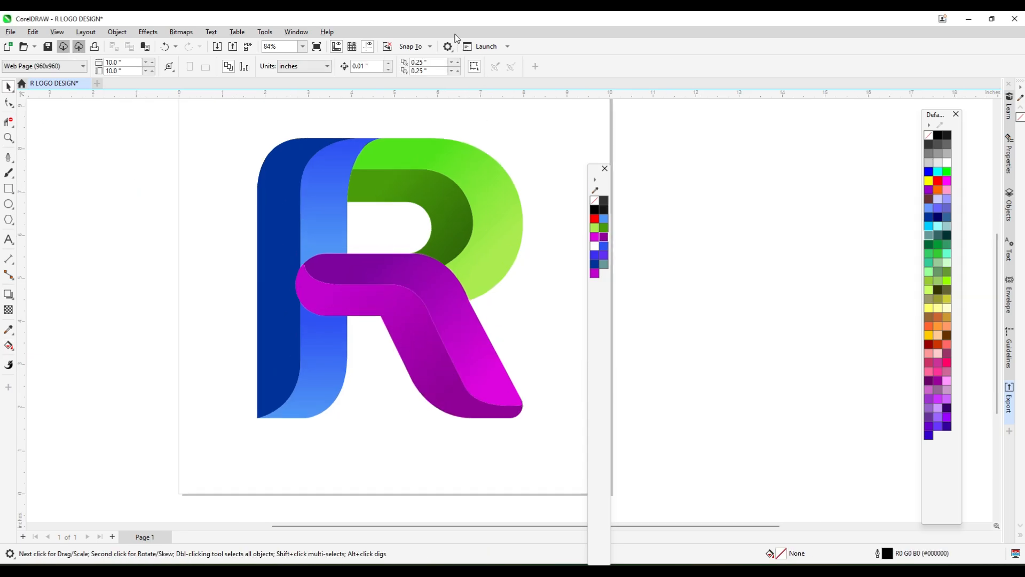
{"action": "scroll", "coordinate": [91, 184], "scroll_direction": "down", "scroll_amount": 2}
{"action": "scroll", "coordinate": [96, 185], "scroll_direction": "up", "scroll_amount": 2}
{"action": "left_click", "coordinate": [8, 158]}
{"action": "scroll", "coordinate": [207, 227], "scroll_direction": "up", "scroll_amount": 3}
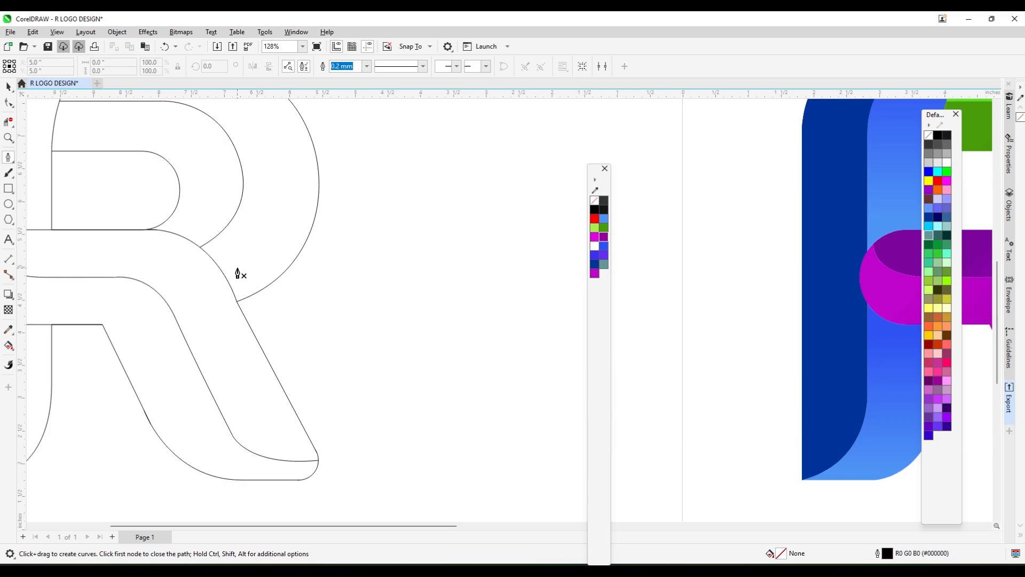
{"action": "left_click", "coordinate": [237, 302]}
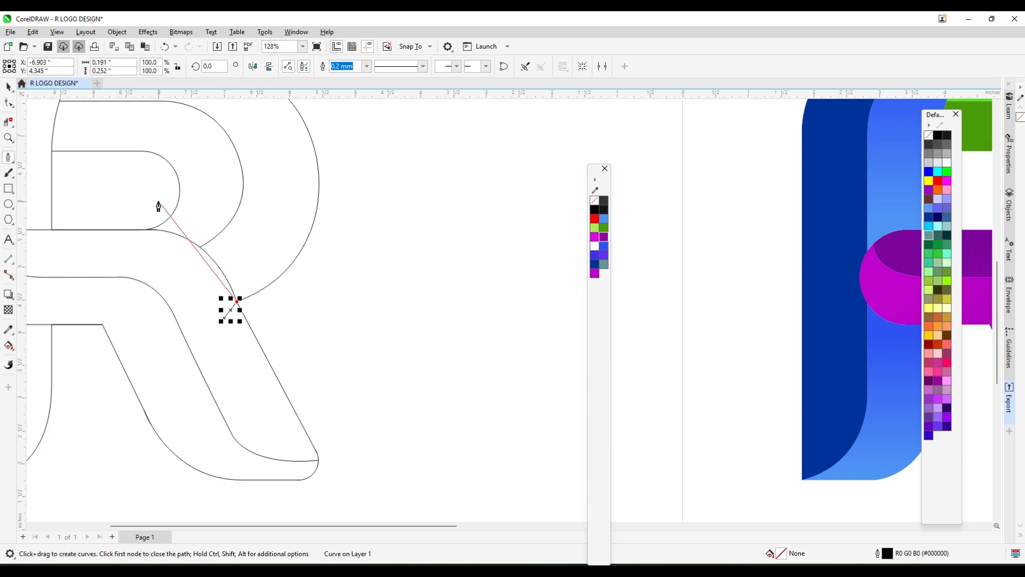
{"action": "left_click_drag", "start_coordinate": [154, 200], "coordinate": [50, 174]}
{"action": "key", "text": "Return"}
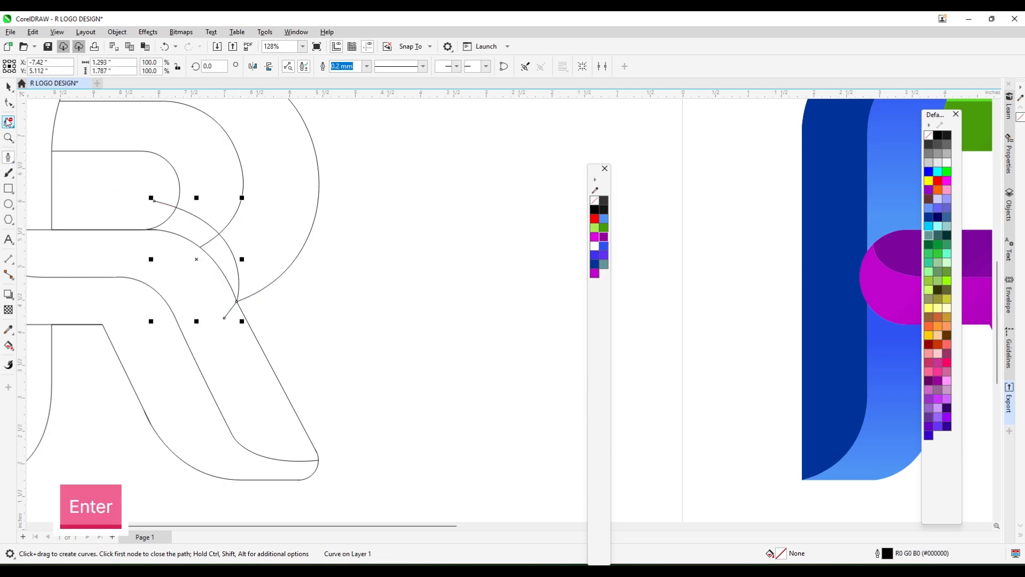
Step: Fill the crescent areas between the new curve and the leg's upper edge with black using Smart Fill
{"action": "left_click", "coordinate": [8, 122]}
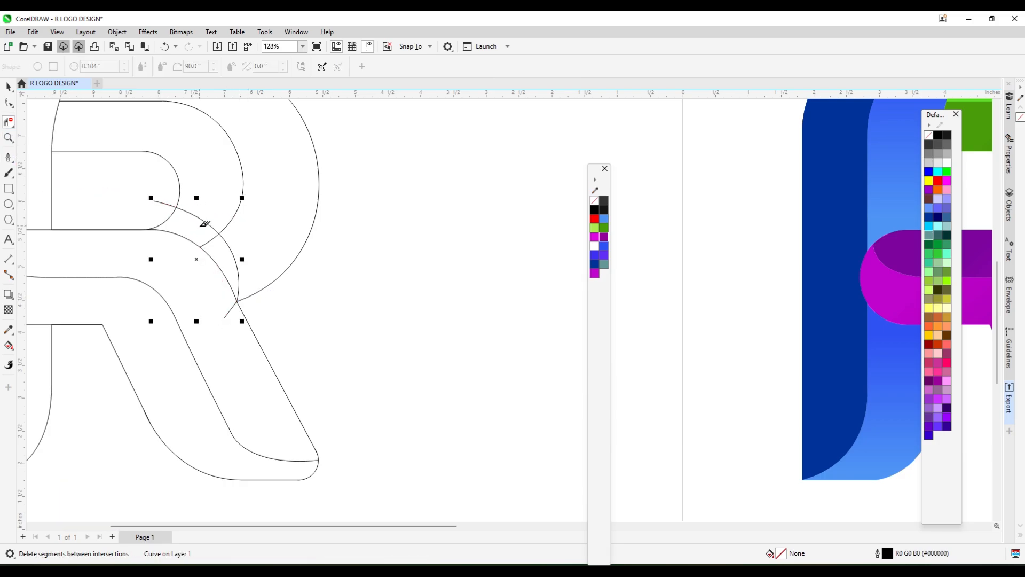
{"action": "left_click", "coordinate": [9, 345]}
{"action": "left_click", "coordinate": [48, 361]}
{"action": "left_click", "coordinate": [217, 258]}
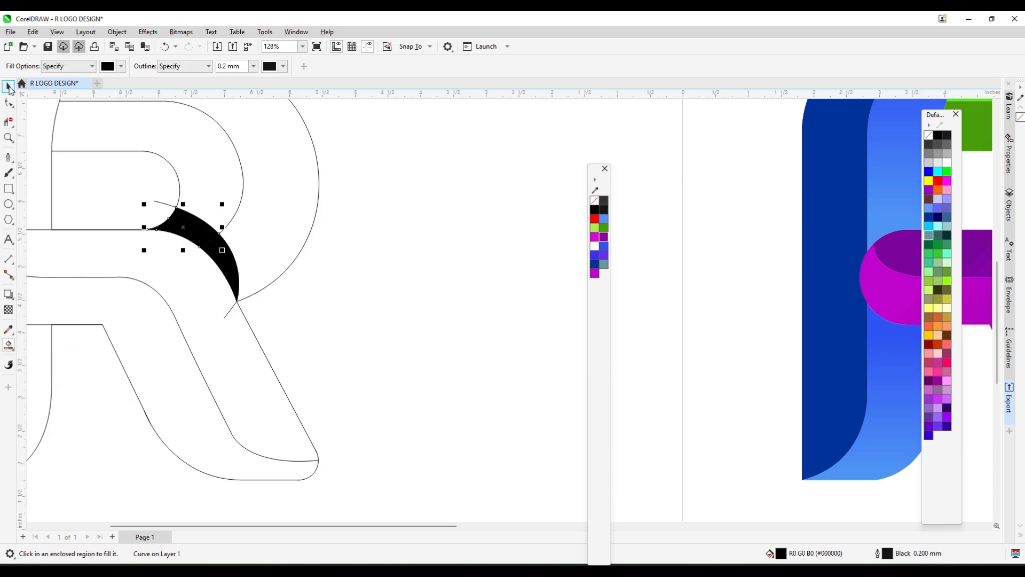
Step: Move both black crescent pieces over to the coloured R's page and weld them into one shape
{"action": "left_click", "coordinate": [8, 85]}
{"action": "scroll", "coordinate": [183, 251], "scroll_direction": "down", "scroll_amount": 2}
{"action": "left_click", "coordinate": [183, 251], "text": "shift"}
{"action": "left_click_drag", "start_coordinate": [183, 251], "coordinate": [481, 250]}
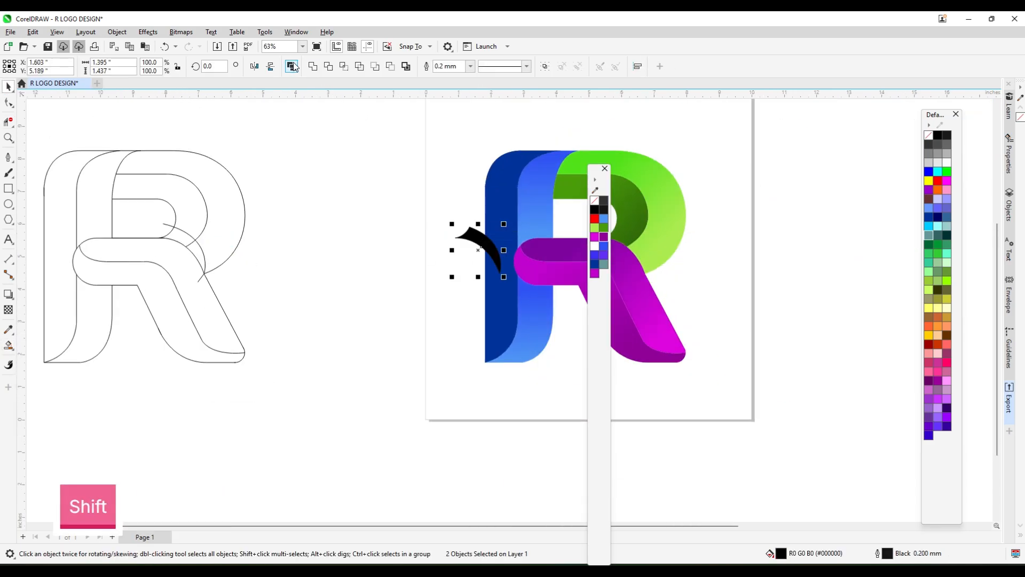
{"action": "left_click", "coordinate": [292, 66]}
Step: Position the black crescent on the coloured R's bowl, snapping its tip to the node on the bar's upper edge
{"action": "scroll", "coordinate": [231, 274], "scroll_direction": "down", "scroll_amount": 2}
{"action": "scroll", "coordinate": [214, 246], "scroll_direction": "up", "scroll_amount": 5}
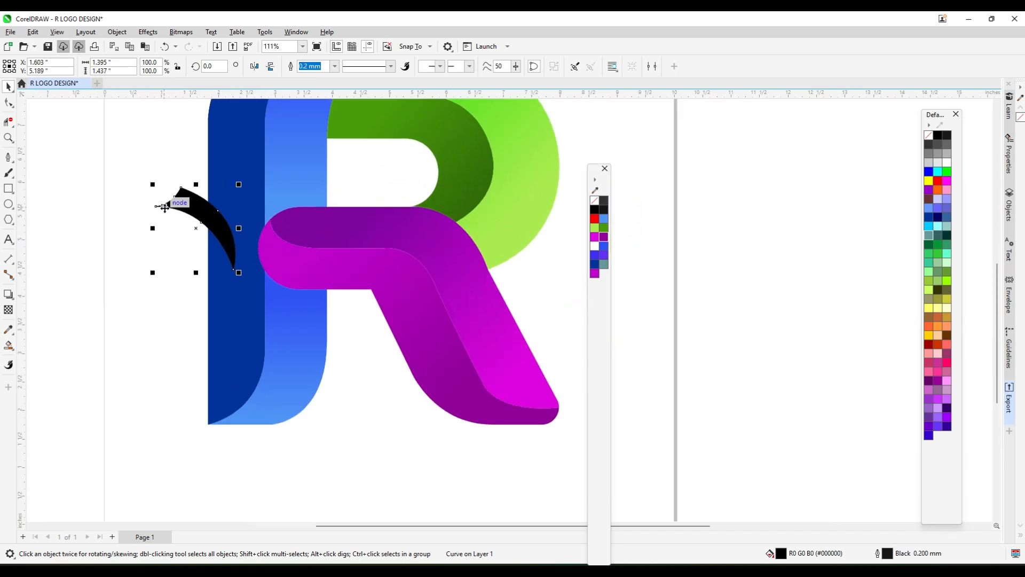
{"action": "left_click_drag", "start_coordinate": [155, 209], "coordinate": [409, 210]}
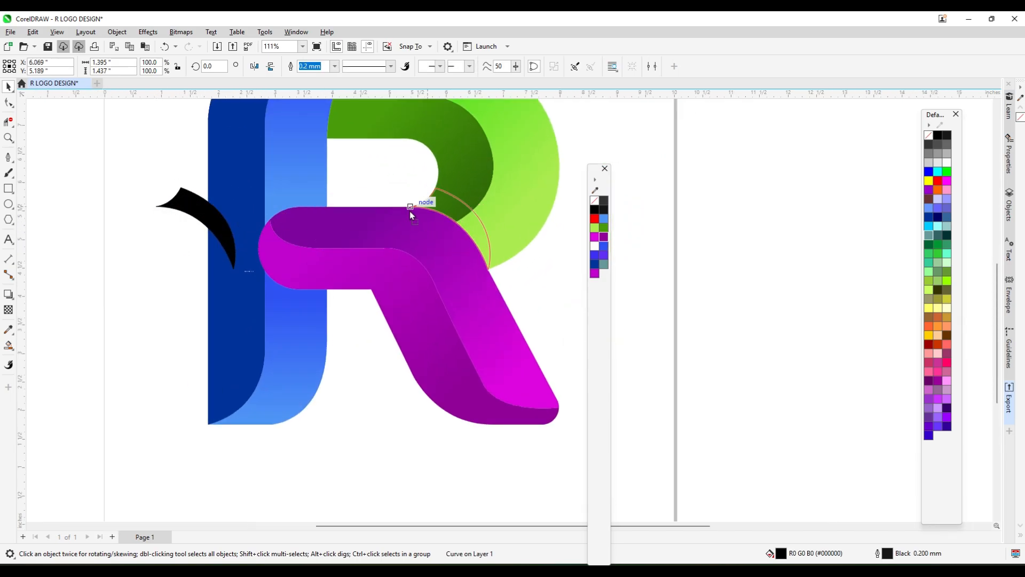
Step: Apply a uniform transparency to the black crescent and set it to 35
{"action": "left_click", "coordinate": [8, 310]}
{"action": "left_click", "coordinate": [25, 66]}
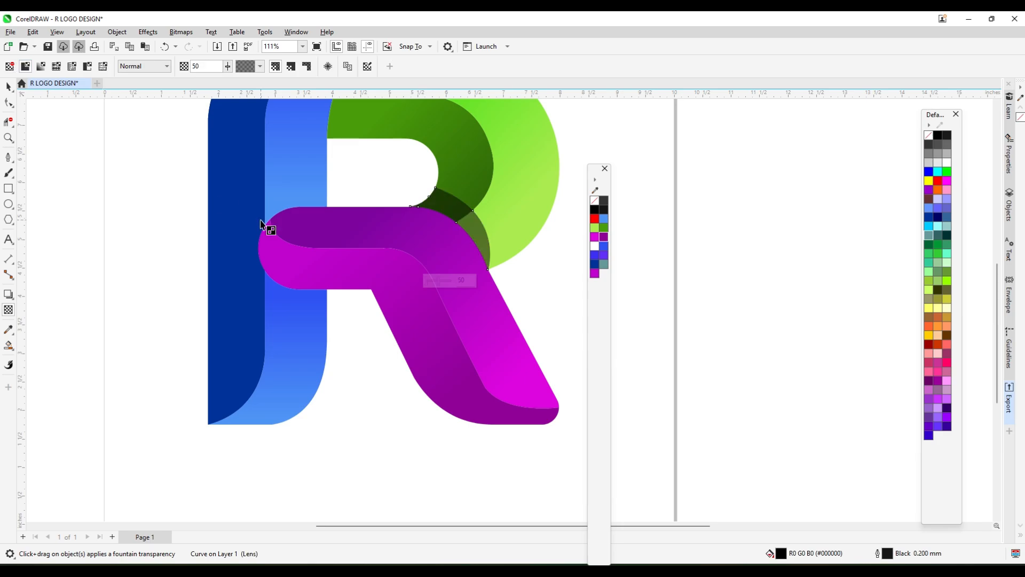
{"action": "scroll", "coordinate": [268, 229], "scroll_direction": "down", "scroll_amount": 2}
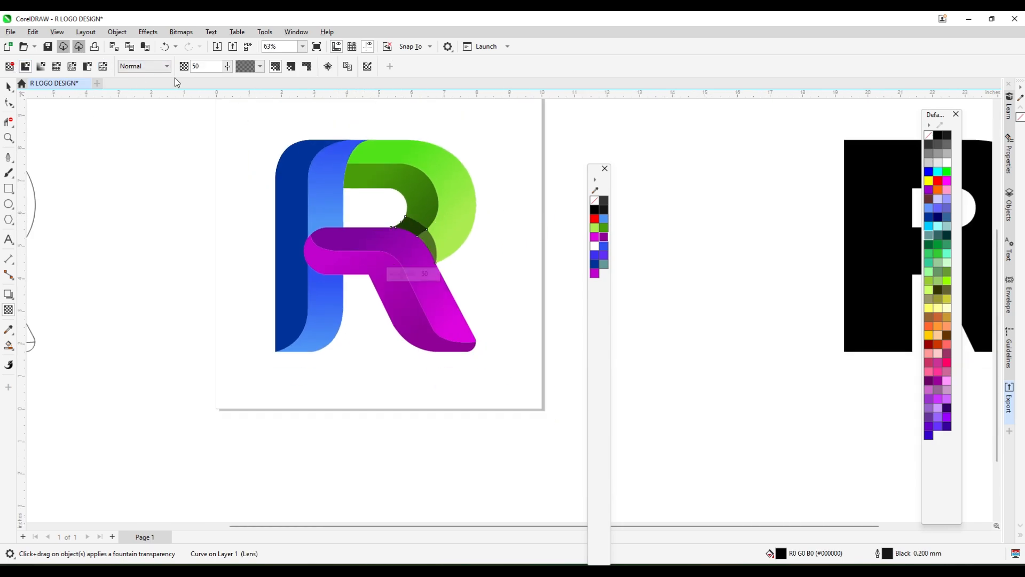
{"action": "type", "text": "35"}
{"action": "key", "text": "Return"}
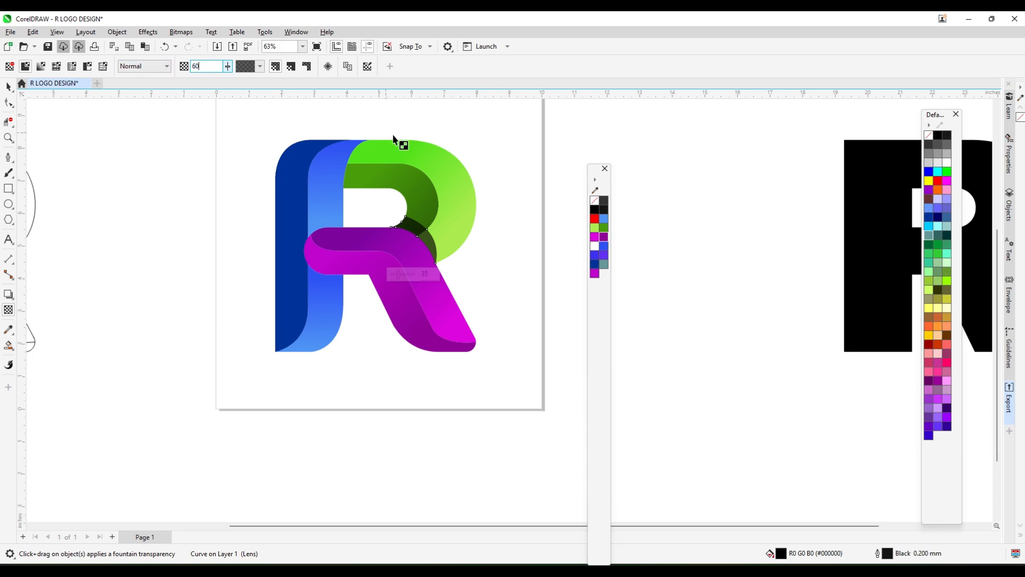
Step: Set the black bowl crescent's transparency to 60 and remove its outline
{"action": "key", "text": "Return"}
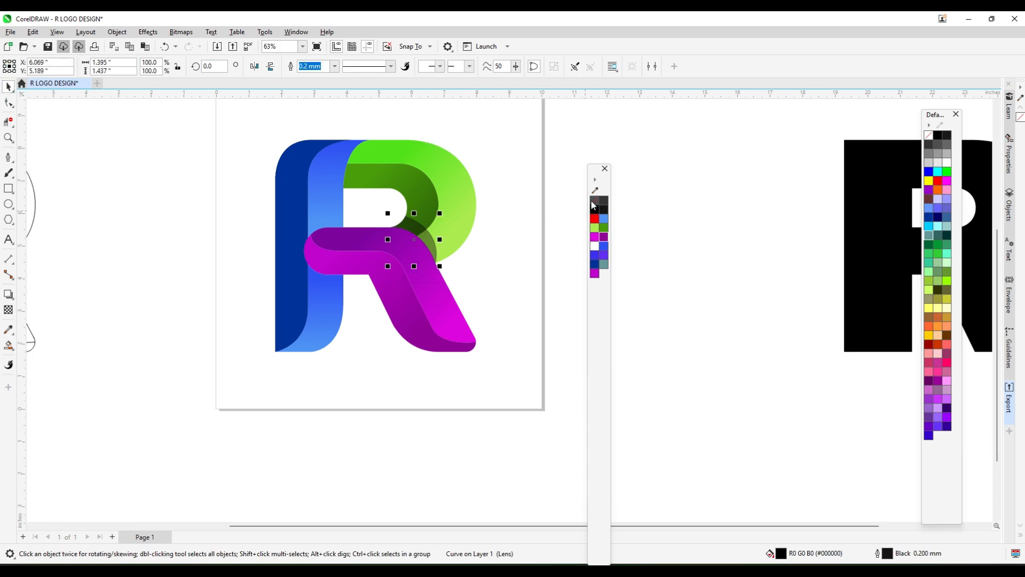
{"action": "left_click", "coordinate": [700, 272]}
{"action": "scroll", "coordinate": [192, 175], "scroll_direction": "up", "scroll_amount": 2}
{"action": "scroll", "coordinate": [323, 167], "scroll_direction": "down", "scroll_amount": 1}
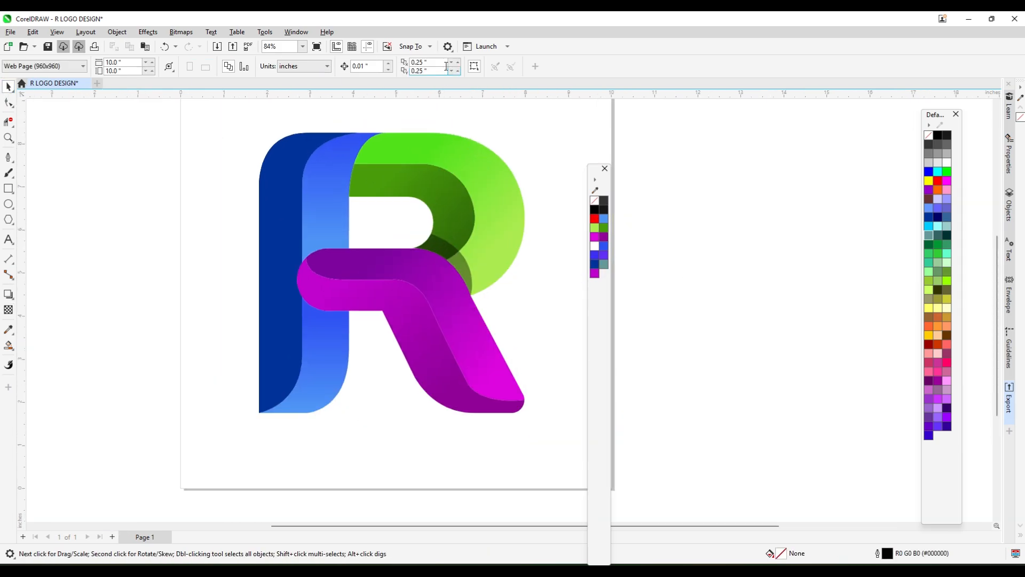
Step: Duplicate the outline R's rounded bar-end curve a short distance straight below the original
{"action": "scroll", "coordinate": [441, 274], "scroll_direction": "down", "scroll_amount": 2}
{"action": "scroll", "coordinate": [207, 286], "scroll_direction": "up", "scroll_amount": 2}
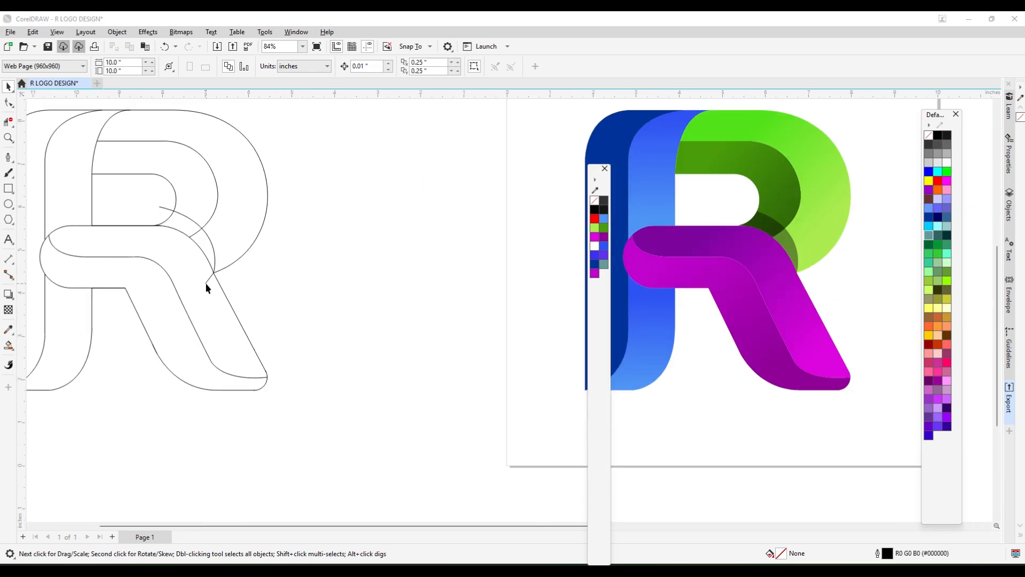
{"action": "scroll", "coordinate": [198, 279], "scroll_direction": "up", "scroll_amount": 1}
{"action": "scroll", "coordinate": [155, 286], "scroll_direction": "up", "scroll_amount": 1}
{"action": "scroll", "coordinate": [160, 288], "scroll_direction": "up", "scroll_amount": 1}
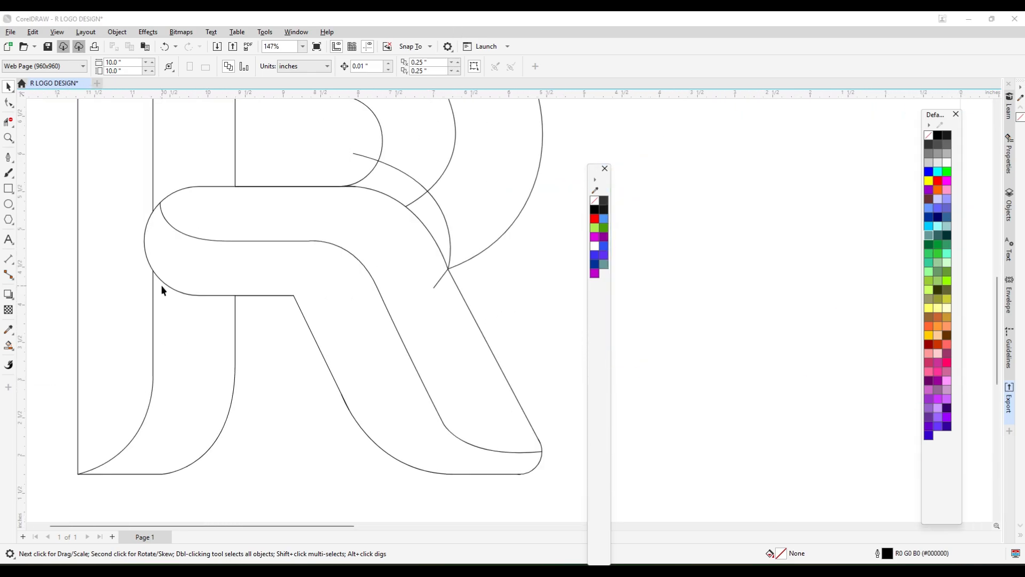
{"action": "left_click_drag", "start_coordinate": [166, 290], "coordinate": [167, 316]}
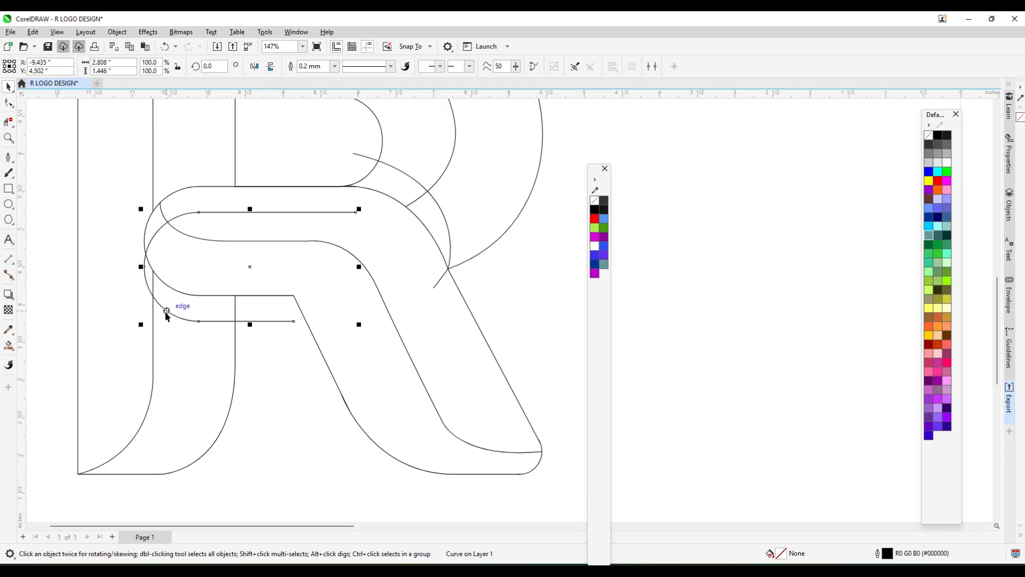
Step: Fill the crescent areas between the bar's lower edge and the duplicated curve with black using Smart Fill
{"action": "left_click", "coordinate": [8, 347]}
{"action": "left_click", "coordinate": [42, 360]}
{"action": "left_click", "coordinate": [185, 312]}
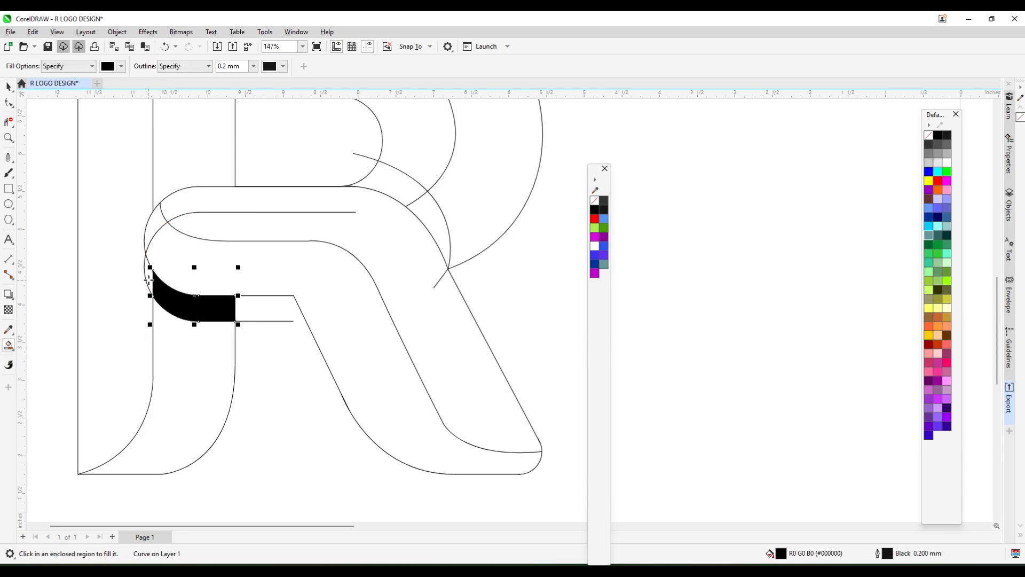
Step: Weld the black pieces under the bar and place the shape beneath the coloured R's bar, snapping its corner to the blue stem's inner edge
{"action": "left_click", "coordinate": [8, 87]}
{"action": "left_click", "coordinate": [197, 307], "text": "shift"}
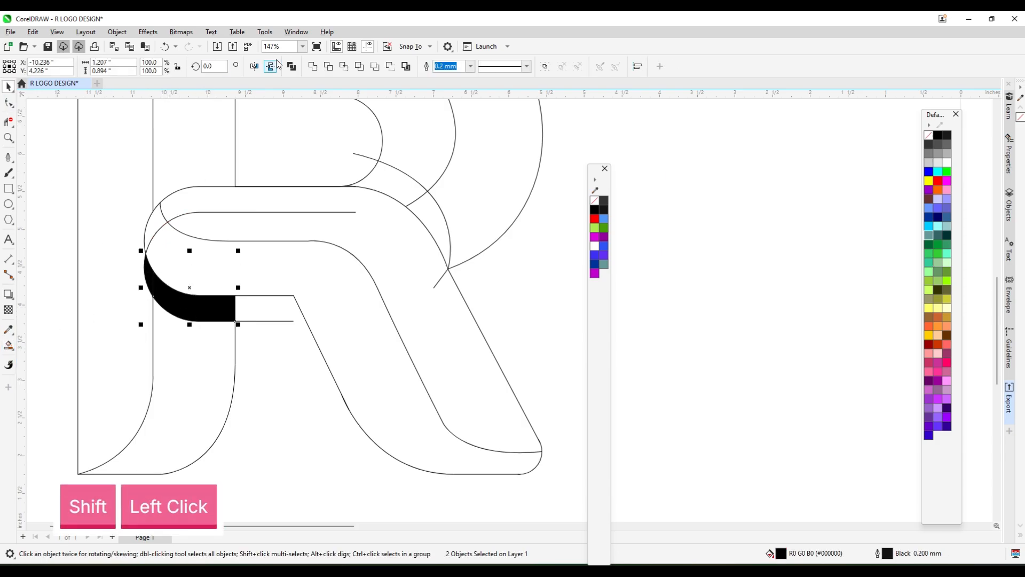
{"action": "scroll", "coordinate": [102, 301], "scroll_direction": "down", "scroll_amount": 3}
{"action": "left_click_drag", "start_coordinate": [140, 299], "coordinate": [552, 313]}
{"action": "scroll", "coordinate": [552, 312], "scroll_direction": "up", "scroll_amount": 4}
{"action": "scroll", "coordinate": [557, 309], "scroll_direction": "up", "scroll_amount": 5}
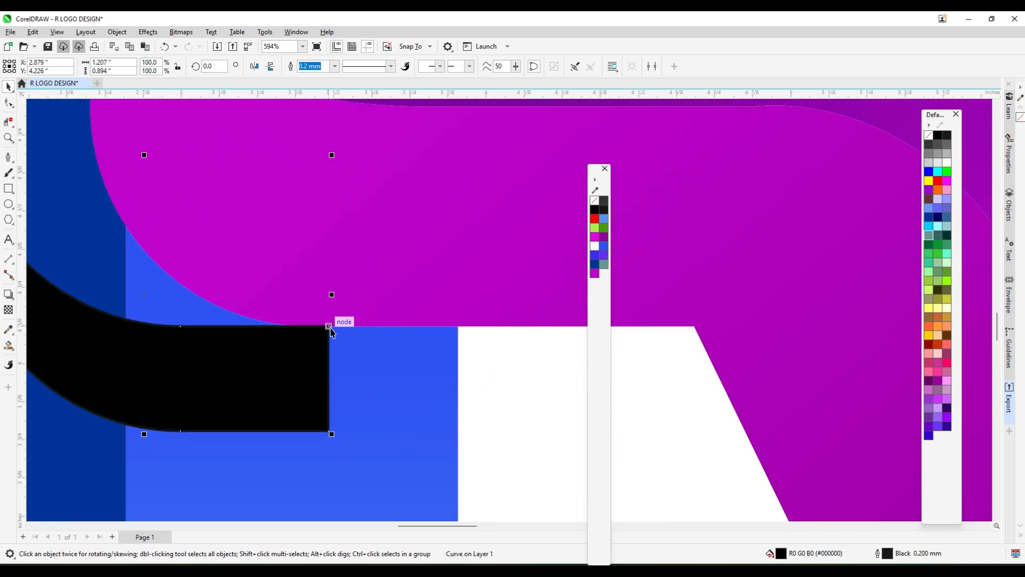
{"action": "left_click_drag", "start_coordinate": [336, 324], "coordinate": [458, 338]}
{"action": "scroll", "coordinate": [458, 338], "scroll_direction": "down", "scroll_amount": 6}
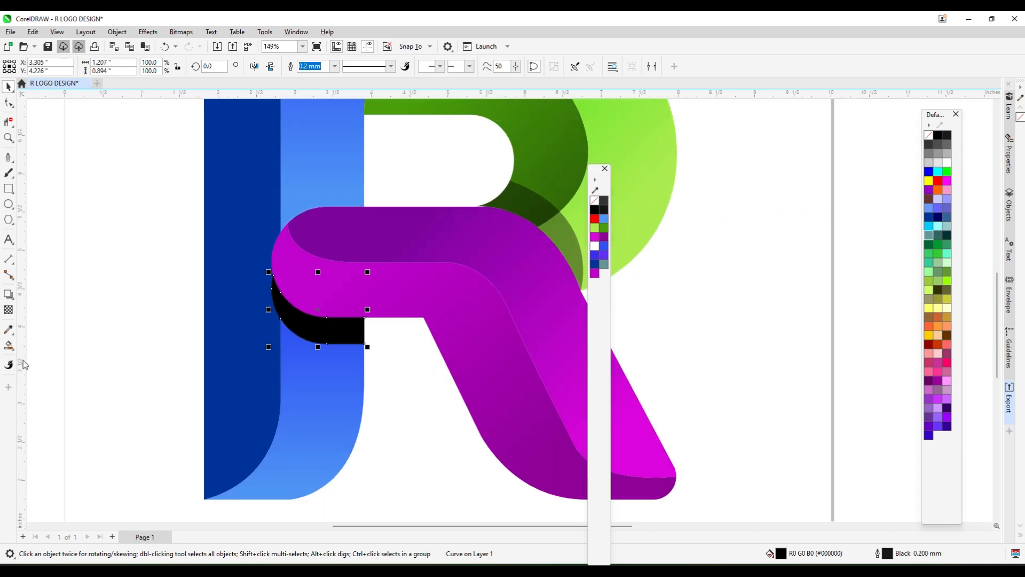
Step: Apply a linear gradient to the shadow beneath the bar, from dark grey at the straight end to black at the curved tip, without outline
{"action": "left_click", "coordinate": [8, 345]}
{"action": "scroll", "coordinate": [355, 326], "scroll_direction": "up", "scroll_amount": 3}
{"action": "left_click_drag", "start_coordinate": [353, 331], "coordinate": [212, 288]}
{"action": "left_click", "coordinate": [600, 207]}
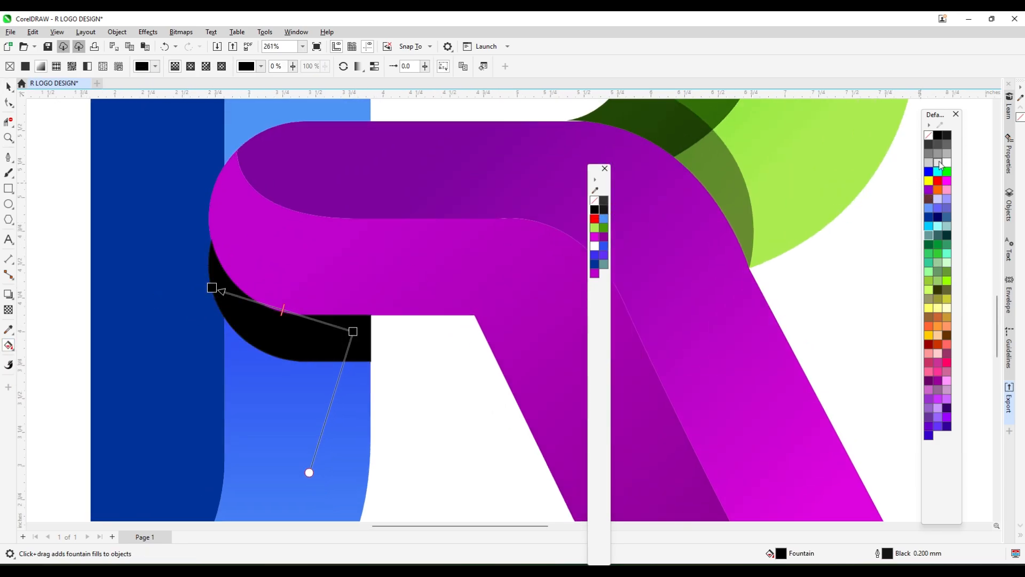
{"action": "left_click_drag", "start_coordinate": [949, 148], "coordinate": [353, 331]}
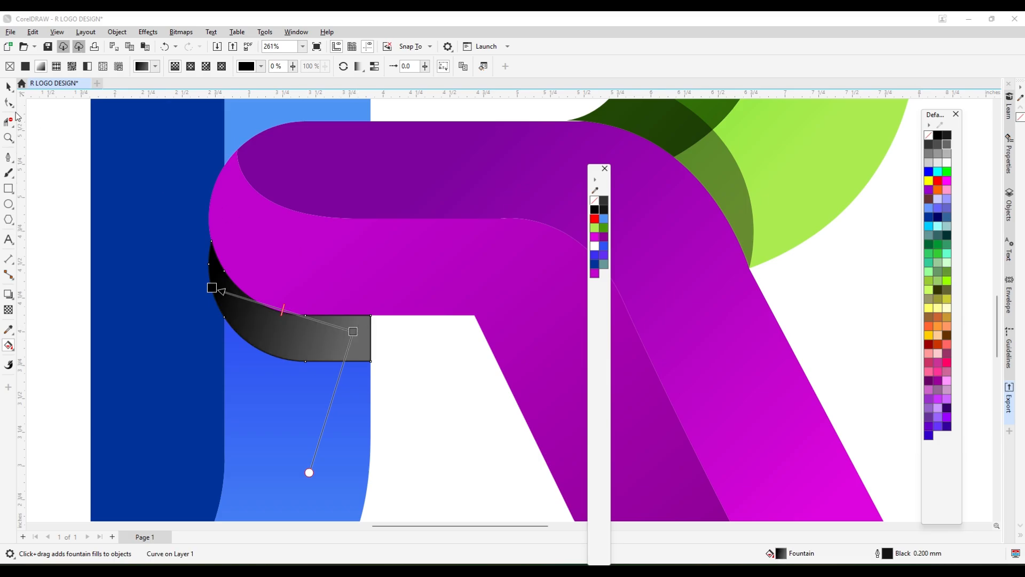
{"action": "key", "text": "space"}
{"action": "right_click", "coordinate": [597, 200]}
Step: Copy the bar shadow's grey-to-black gradient fill onto the transparent crescent on the green bowl
{"action": "scroll", "coordinate": [432, 241], "scroll_direction": "down", "scroll_amount": 4}
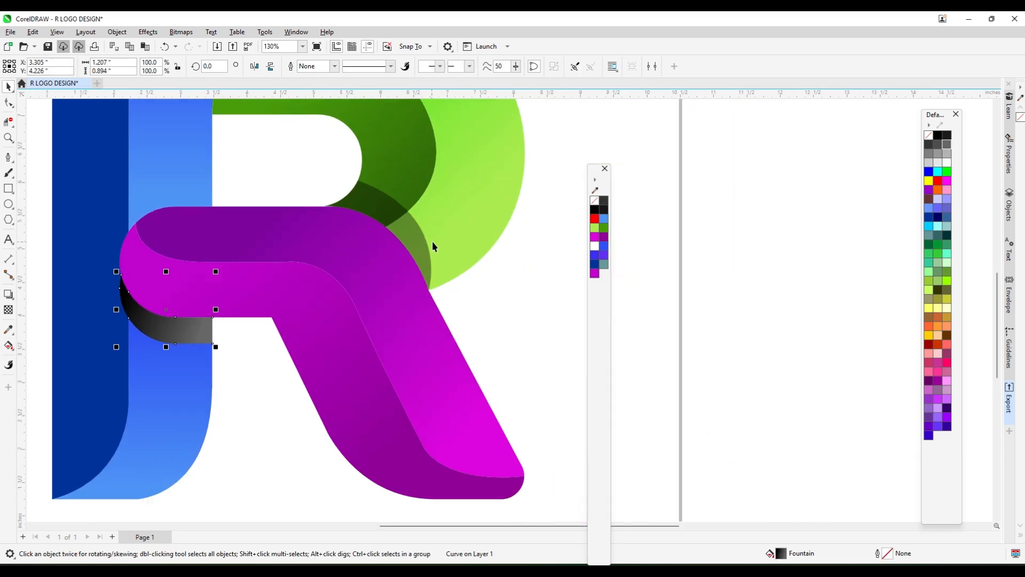
{"action": "scroll", "coordinate": [432, 241], "scroll_direction": "up", "scroll_amount": 1}
{"action": "left_click", "coordinate": [398, 242]}
{"action": "left_click", "coordinate": [142, 342]}
{"action": "scroll", "coordinate": [474, 256], "scroll_direction": "down", "scroll_amount": 3}
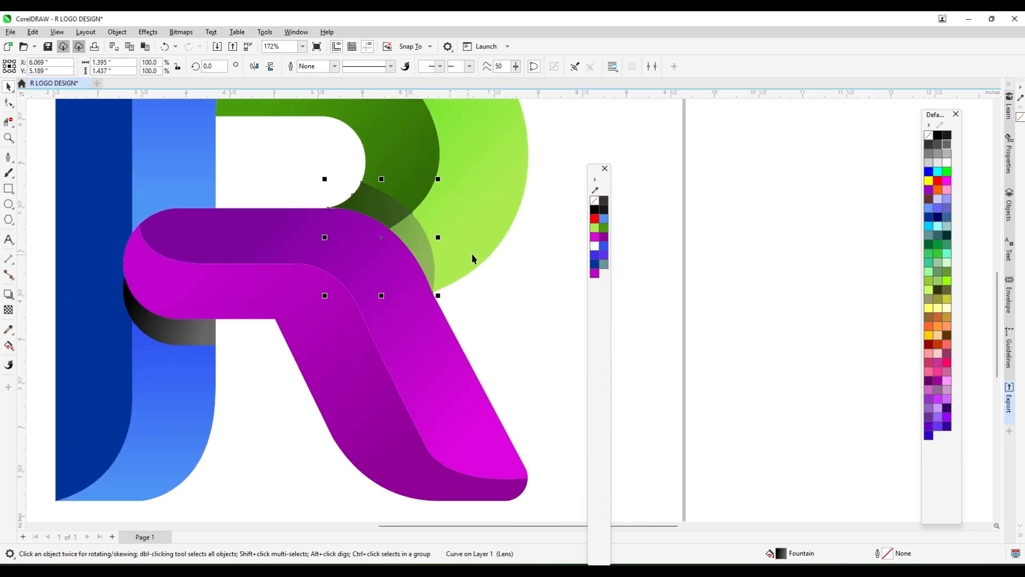
{"action": "left_click", "coordinate": [462, 312]}
Step: Apply a uniform transparency to the gradient shadow beneath the magenta bar
{"action": "left_click", "coordinate": [247, 321]}
{"action": "scroll", "coordinate": [203, 288], "scroll_direction": "up", "scroll_amount": 2}
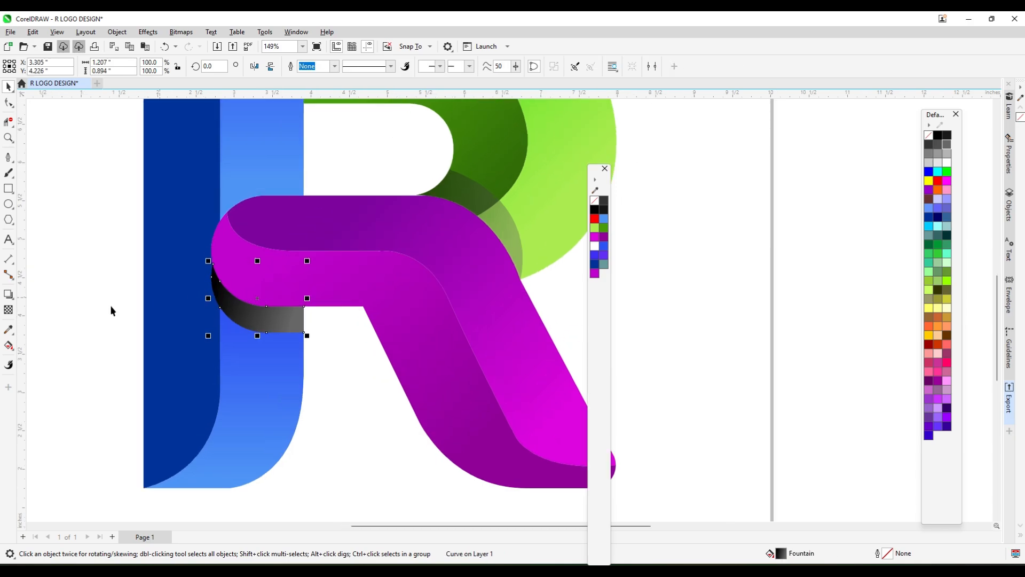
{"action": "left_click", "coordinate": [8, 311]}
{"action": "left_click", "coordinate": [25, 67]}
{"action": "scroll", "coordinate": [462, 284], "scroll_direction": "down", "scroll_amount": 1}
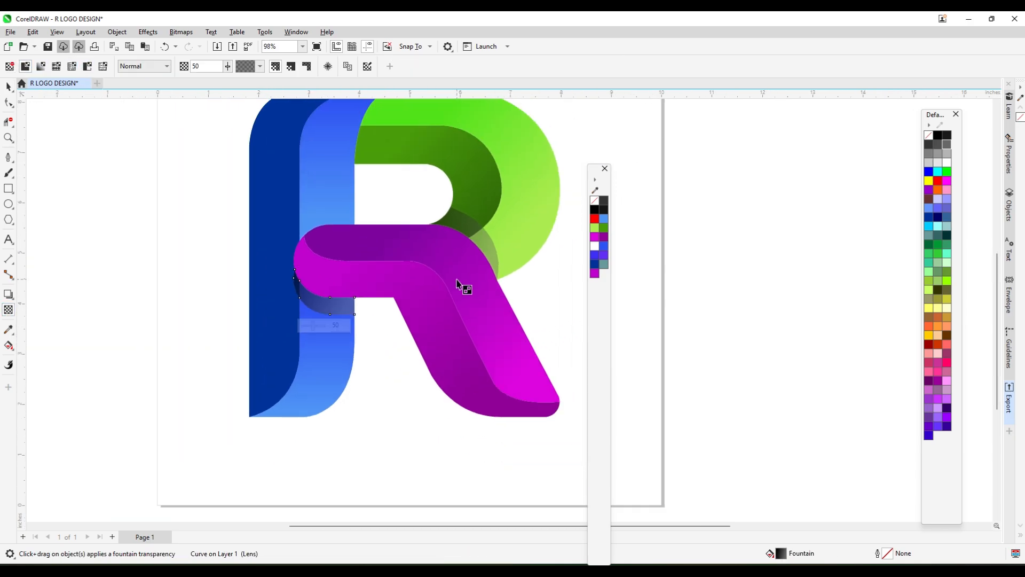
{"action": "scroll", "coordinate": [287, 244], "scroll_direction": "down", "scroll_amount": 1}
{"action": "key", "text": "ctrl+z"}
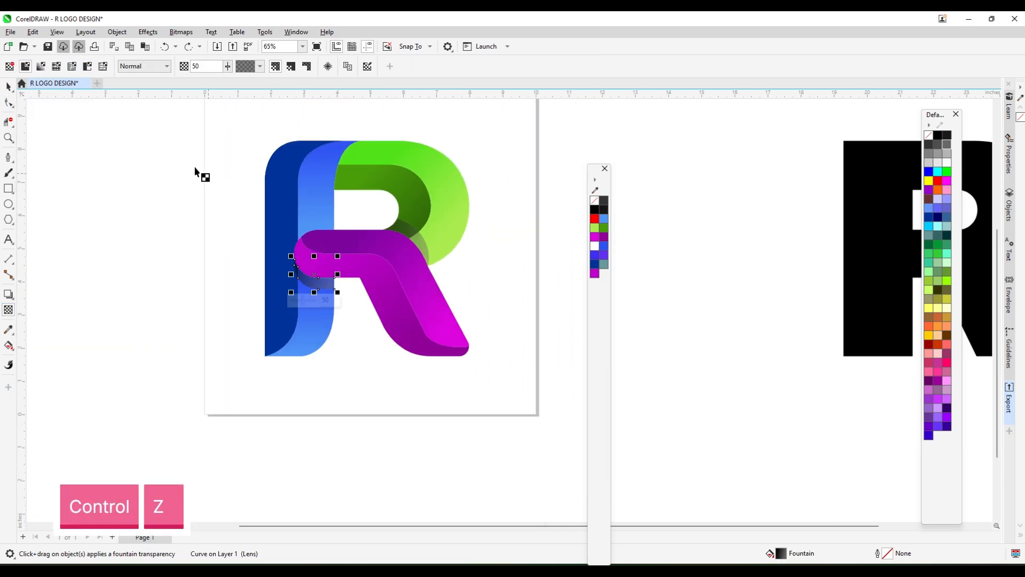
{"action": "left_click", "coordinate": [8, 87]}
{"action": "left_click", "coordinate": [245, 225]}
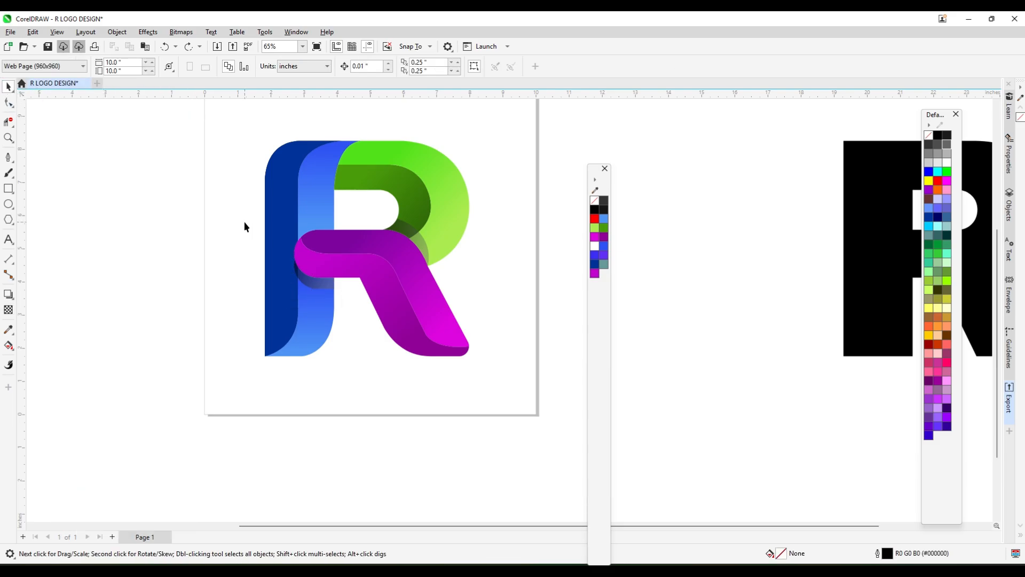
{"action": "scroll", "coordinate": [368, 203], "scroll_direction": "up", "scroll_amount": 1}
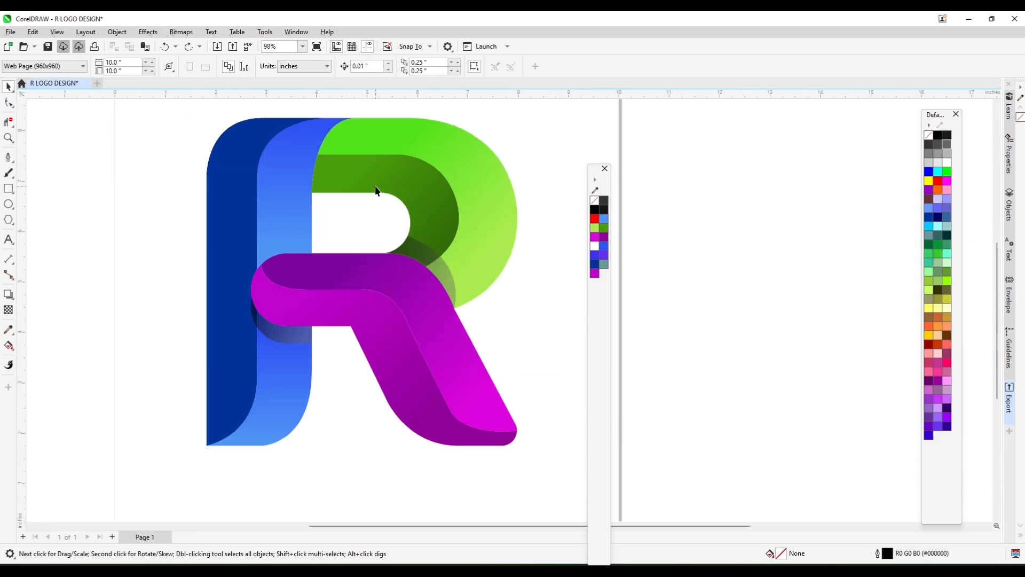
Step: Set the transparency of the shadow beneath the bar to 30
{"action": "left_click", "coordinate": [299, 345]}
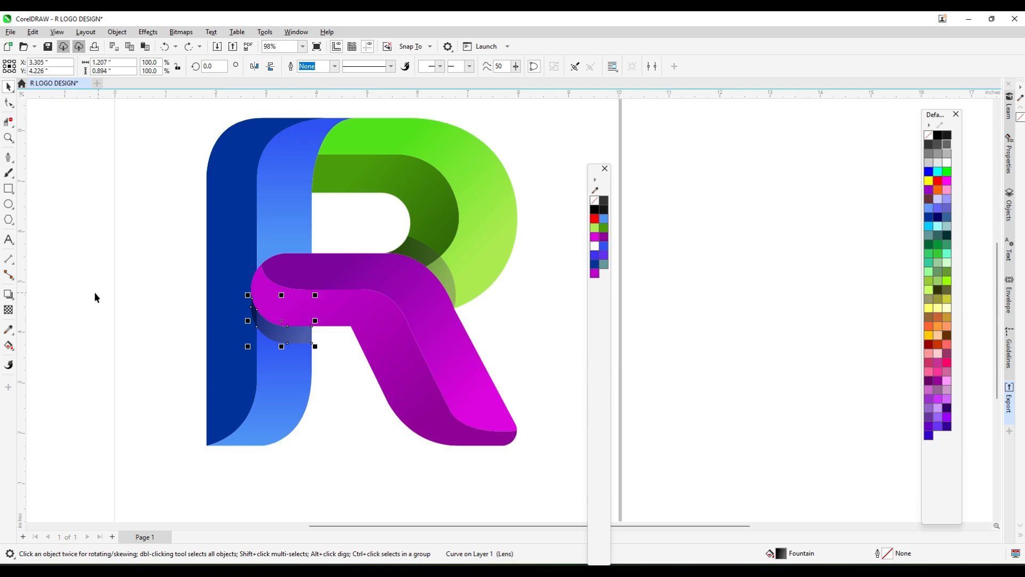
{"action": "left_click", "coordinate": [9, 309]}
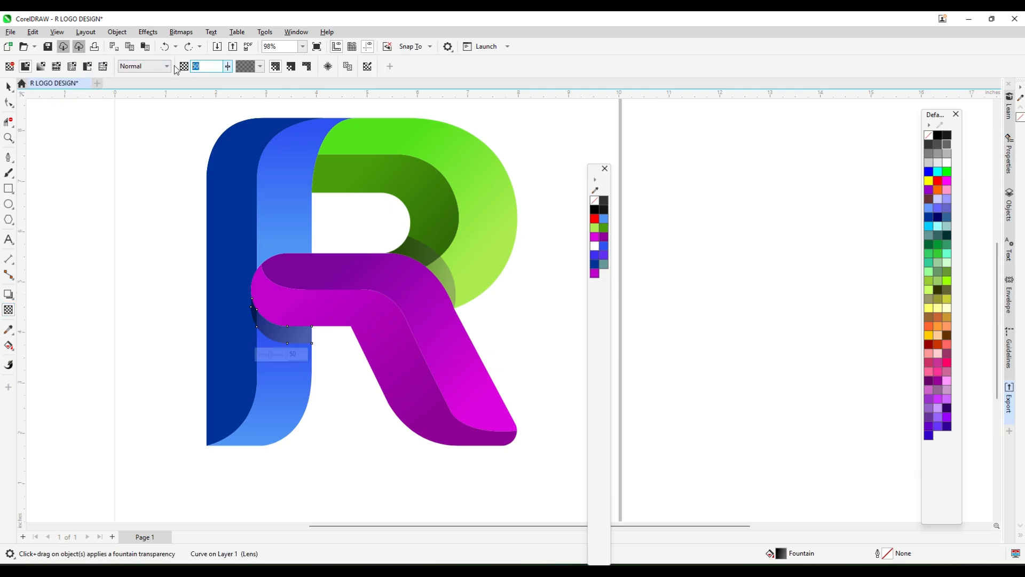
{"action": "type", "text": "30"}
{"action": "key", "text": "Return"}
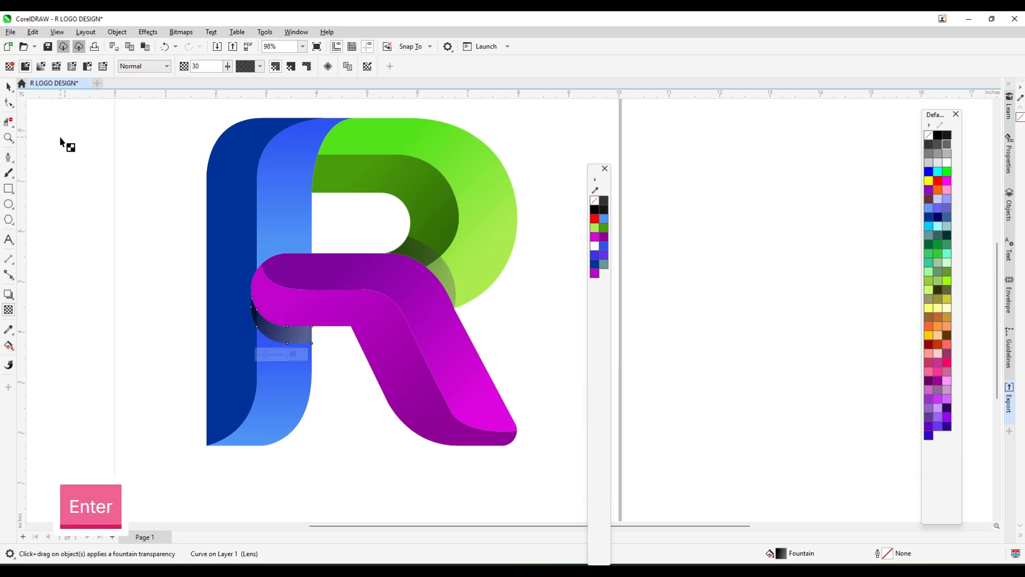
{"action": "left_click", "coordinate": [9, 86]}
{"action": "left_click", "coordinate": [117, 149]}
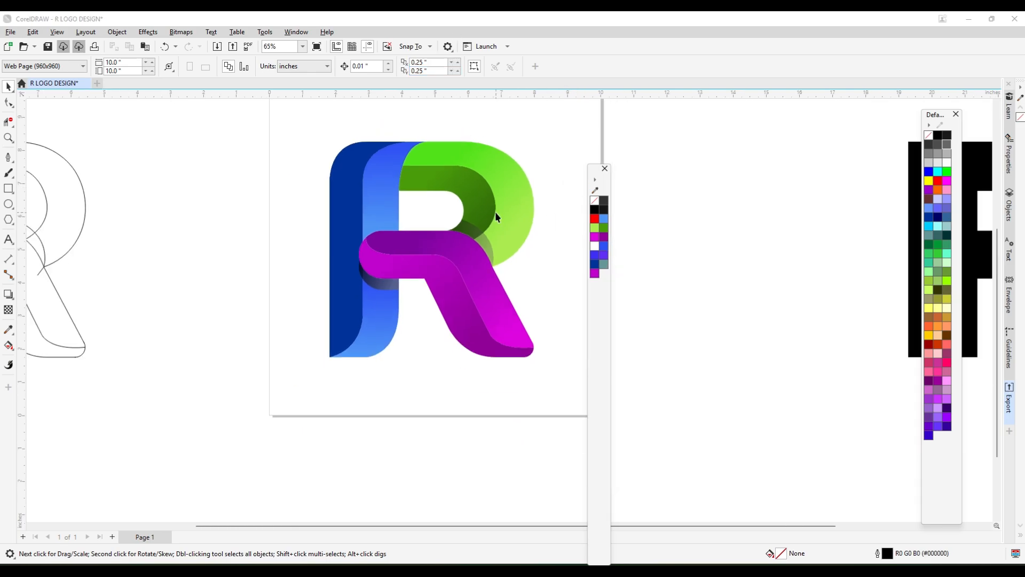
Step: Duplicate the outline R's curve between stem and bowl slightly towards the bowl, and fill the strip between both curves with black using Smart Fill
{"action": "left_click_drag", "start_coordinate": [144, 175], "coordinate": [165, 175]}
{"action": "right_click", "coordinate": [165, 175]}
{"action": "left_click", "coordinate": [8, 346]}
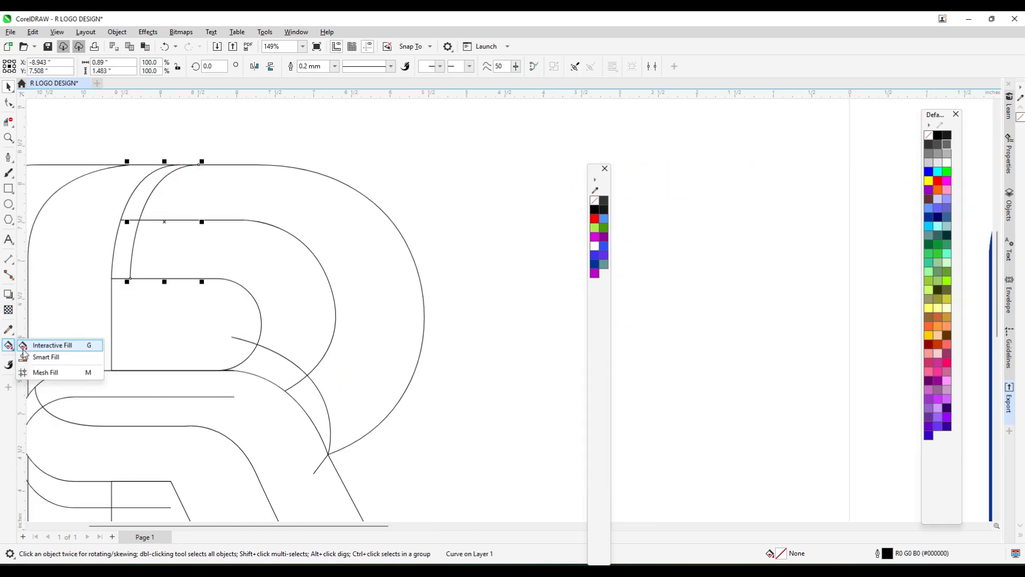
{"action": "left_click", "coordinate": [46, 353]}
{"action": "left_click", "coordinate": [124, 251]}
{"action": "left_click", "coordinate": [133, 196]}
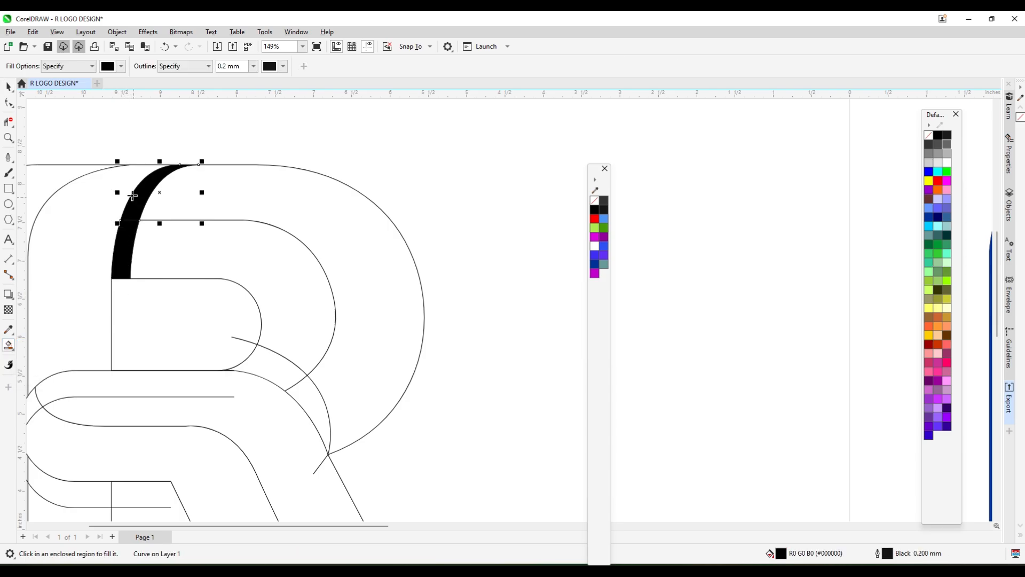
Step: Weld the black strip's pieces and position the shape on the coloured R's green bowl, snapped against the blue stem's curved edge
{"action": "left_click", "coordinate": [10, 88]}
{"action": "left_click", "coordinate": [185, 188], "text": "shift"}
{"action": "scroll", "coordinate": [109, 229], "scroll_direction": "down", "scroll_amount": 3}
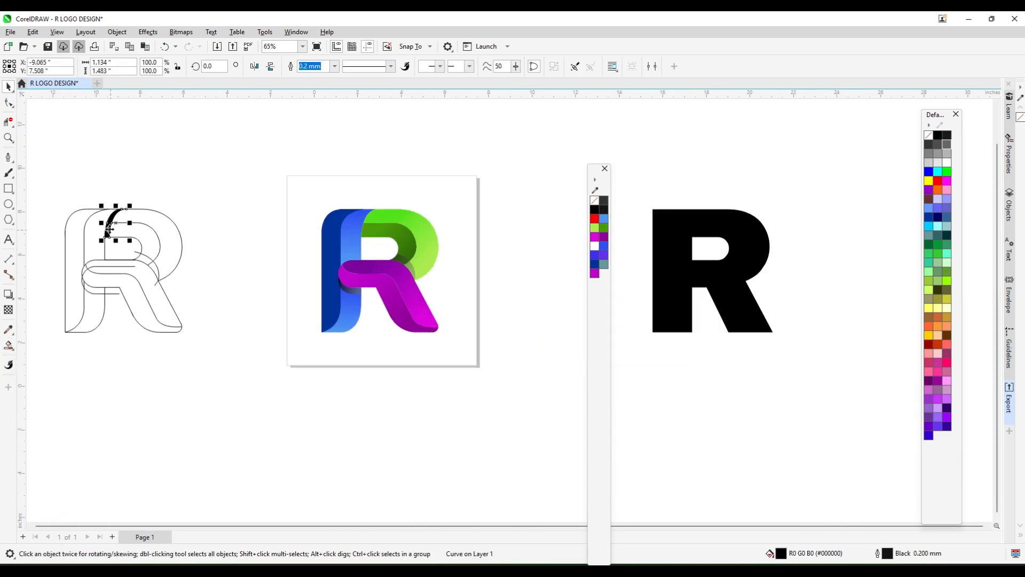
{"action": "left_click_drag", "start_coordinate": [109, 231], "coordinate": [372, 248]}
{"action": "scroll", "coordinate": [392, 219], "scroll_direction": "up", "scroll_amount": 1}
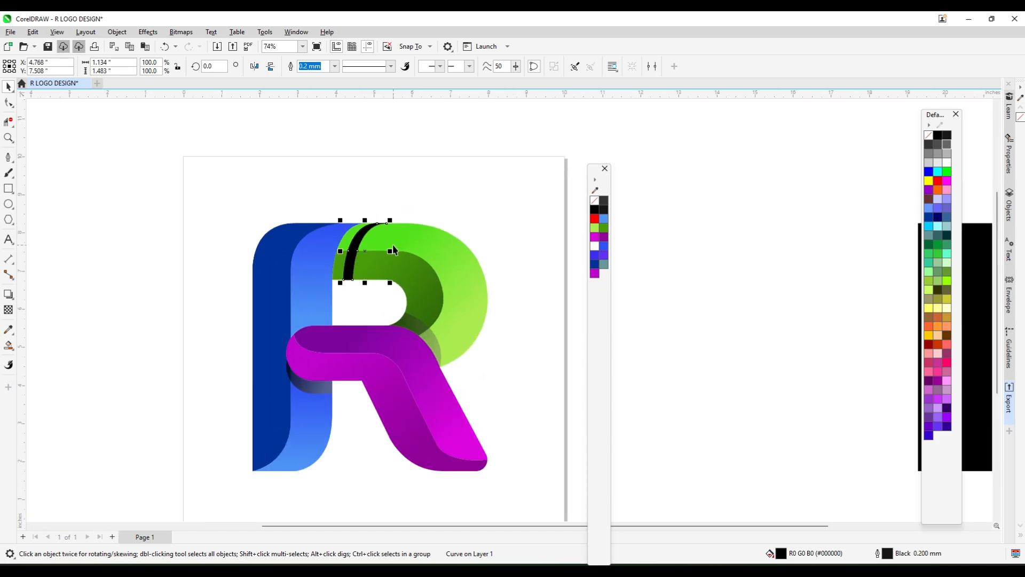
{"action": "scroll", "coordinate": [393, 249], "scroll_direction": "up", "scroll_amount": 5}
{"action": "left_click_drag", "start_coordinate": [320, 275], "coordinate": [276, 281]}
{"action": "scroll", "coordinate": [313, 248], "scroll_direction": "down", "scroll_amount": 5}
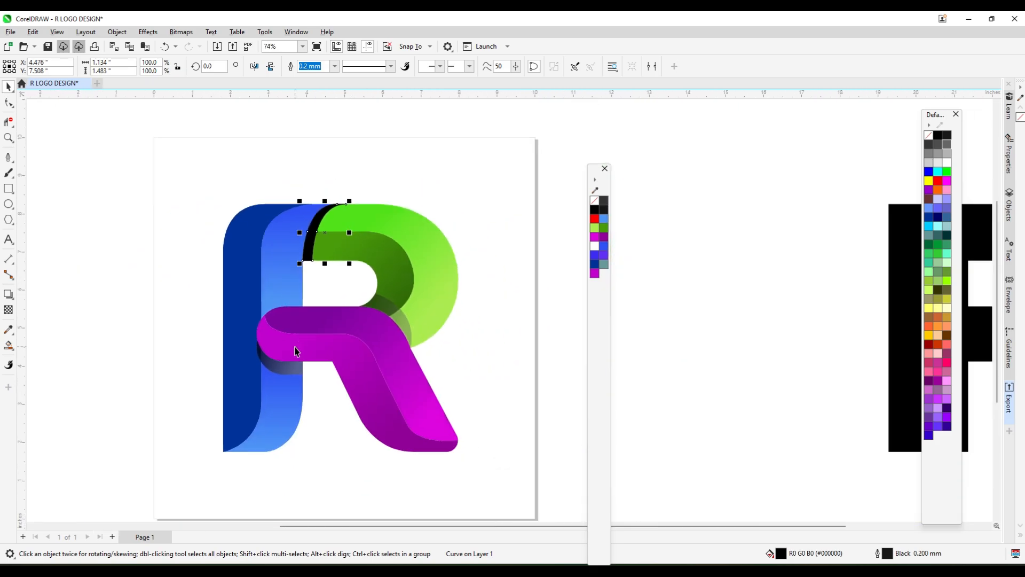
Step: Copy the bar shadow's gradient fill onto the black strip beside the blue stem
{"action": "scroll", "coordinate": [295, 347], "scroll_direction": "up", "scroll_amount": 3}
{"action": "left_click", "coordinate": [278, 376]}
{"action": "left_click", "coordinate": [155, 235]}
{"action": "left_click", "coordinate": [323, 168]}
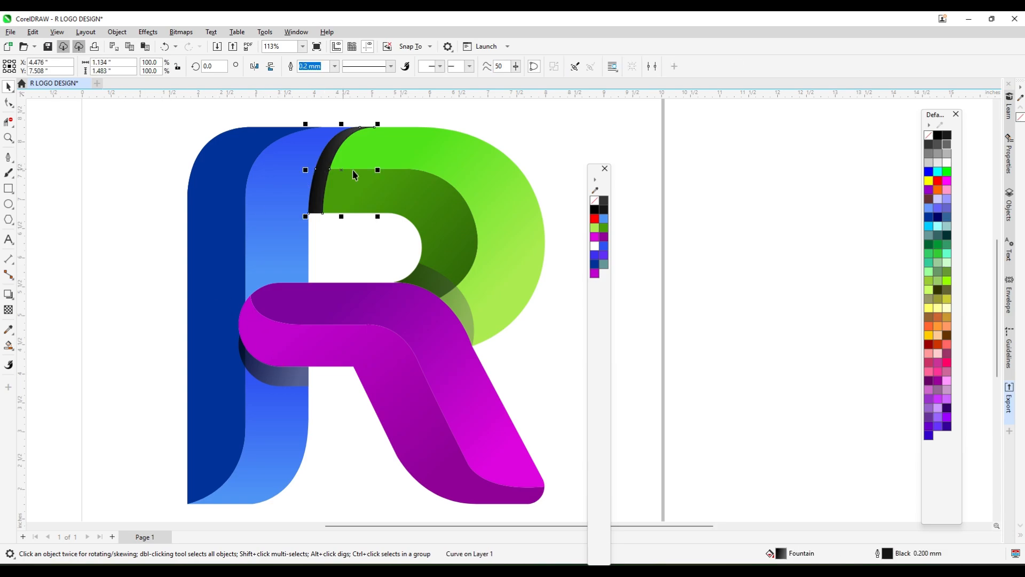
Step: Redirect the strip's gradient to run upwards, from grey at its lower end to black at its upper tip
{"action": "left_click", "coordinate": [8, 346]}
{"action": "scroll", "coordinate": [367, 185], "scroll_direction": "up", "scroll_amount": 1}
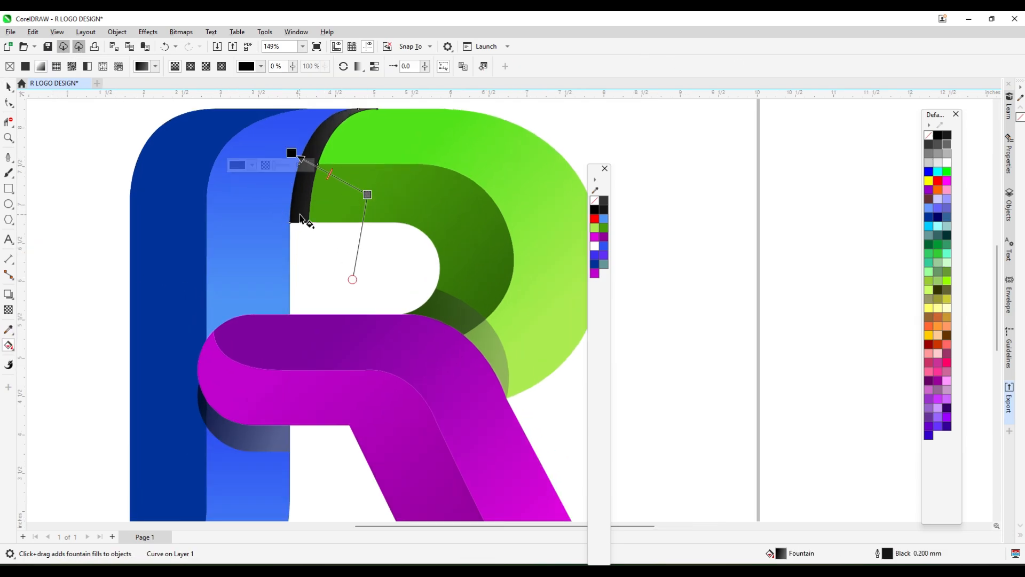
{"action": "left_click_drag", "start_coordinate": [299, 209], "coordinate": [293, 129]}
{"action": "key", "text": "space"}
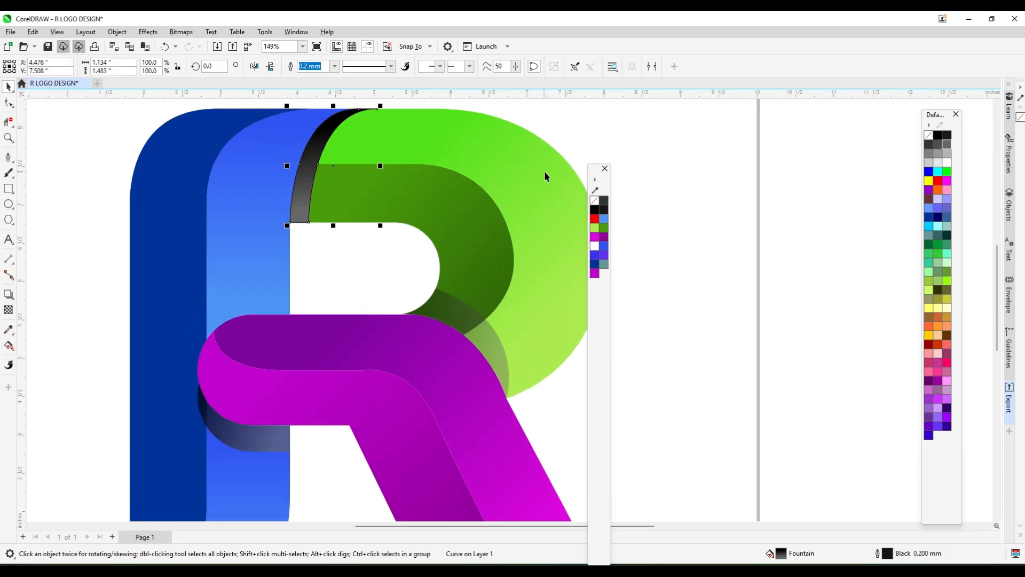
Step: Apply a uniform transparency to the gradient strip, reduce its value and remove the strip's outline
{"action": "left_click", "coordinate": [8, 310]}
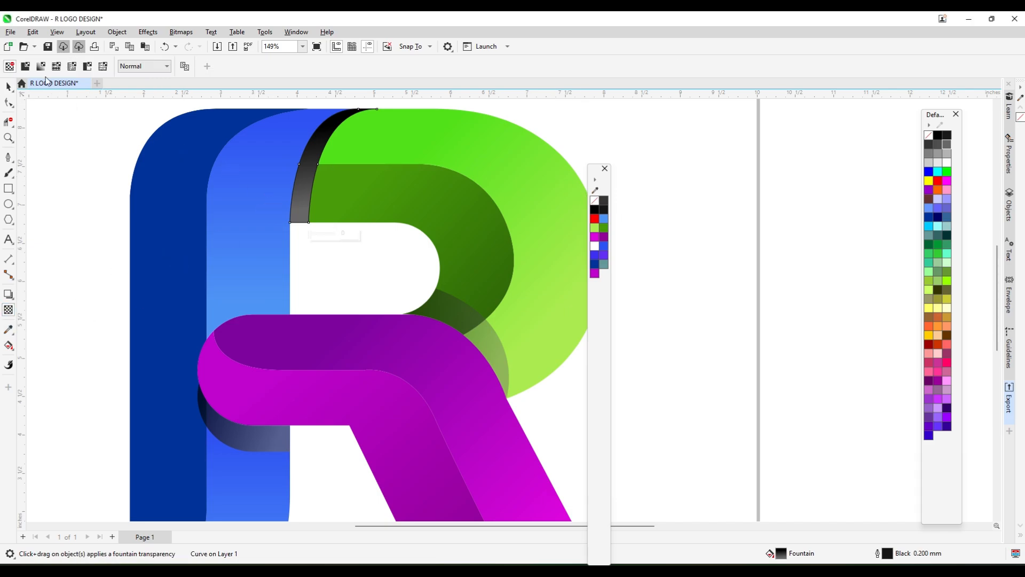
{"action": "left_click", "coordinate": [30, 69]}
{"action": "right_click", "coordinate": [596, 200]}
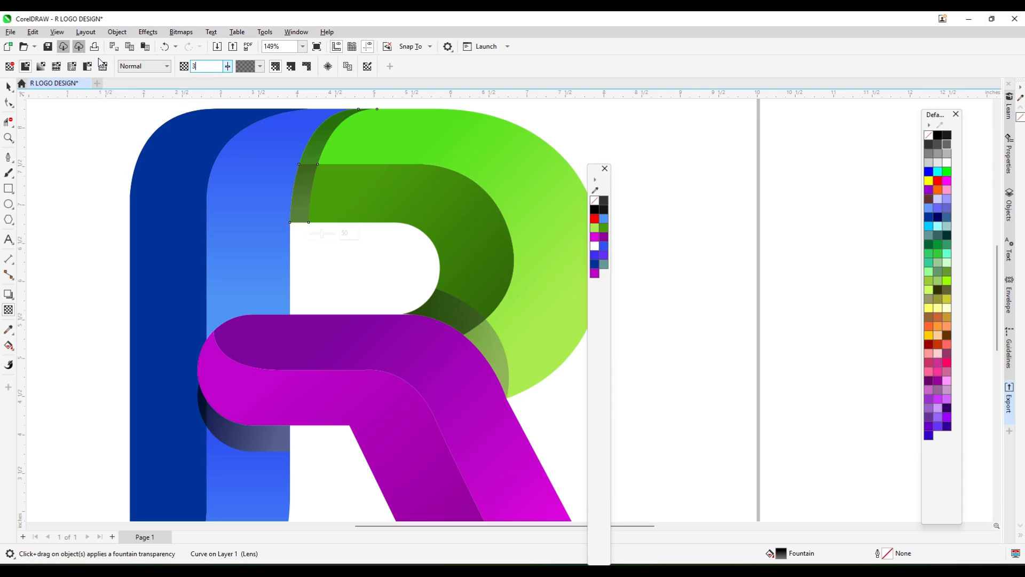
{"action": "key", "text": "Return"}
{"action": "scroll", "coordinate": [392, 216], "scroll_direction": "down", "scroll_amount": 1}
{"action": "scroll", "coordinate": [391, 215], "scroll_direction": "down", "scroll_amount": 5}
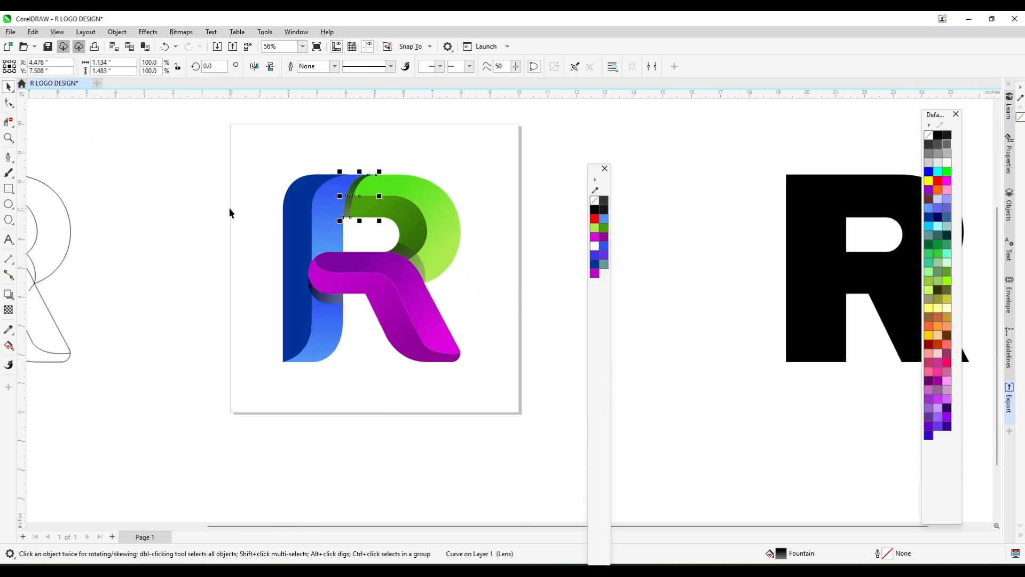
{"action": "left_click", "coordinate": [229, 207]}
Step: Place a copy of the dark blue stem piece in the empty area between the page and the black R
{"action": "scroll", "coordinate": [399, 239], "scroll_direction": "up", "scroll_amount": 4}
{"action": "scroll", "coordinate": [386, 236], "scroll_direction": "down", "scroll_amount": 1}
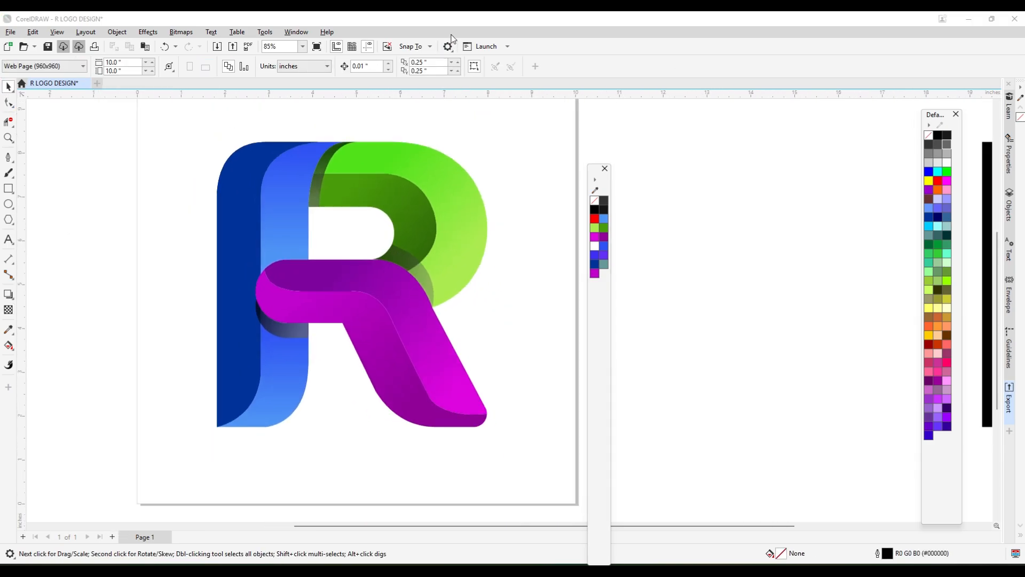
{"action": "scroll", "coordinate": [257, 170], "scroll_direction": "down", "scroll_amount": 1}
{"action": "left_click", "coordinate": [492, 270], "text": "shift"}
{"action": "right_click", "coordinate": [492, 270]}
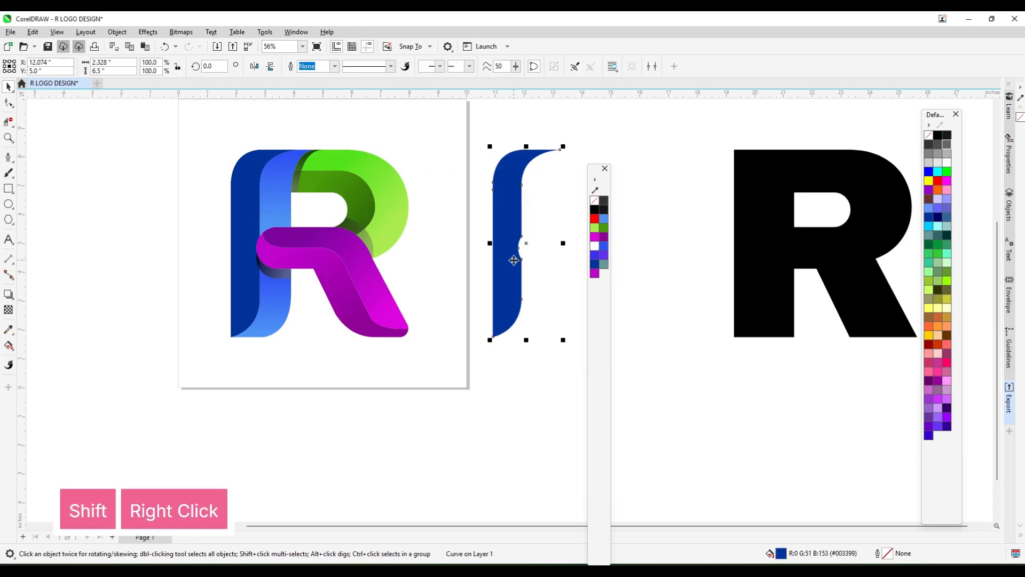
Step: Duplicate the separate dark blue stem piece with a very small offset to the left
{"action": "scroll", "coordinate": [517, 210], "scroll_direction": "up", "scroll_amount": 1}
{"action": "scroll", "coordinate": [516, 210], "scroll_direction": "up", "scroll_amount": 3}
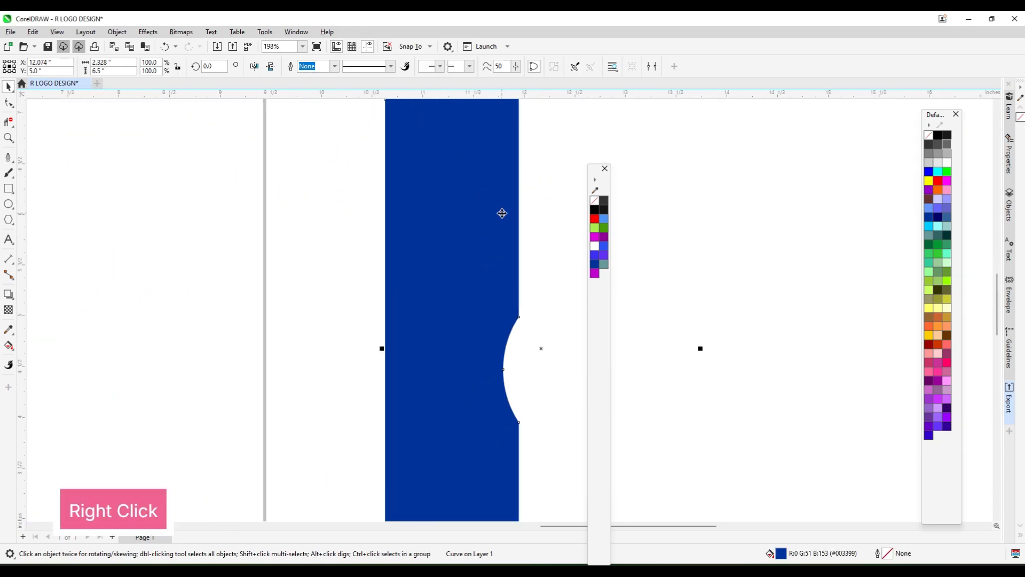
{"action": "left_click_drag", "start_coordinate": [501, 214], "coordinate": [498, 213]}
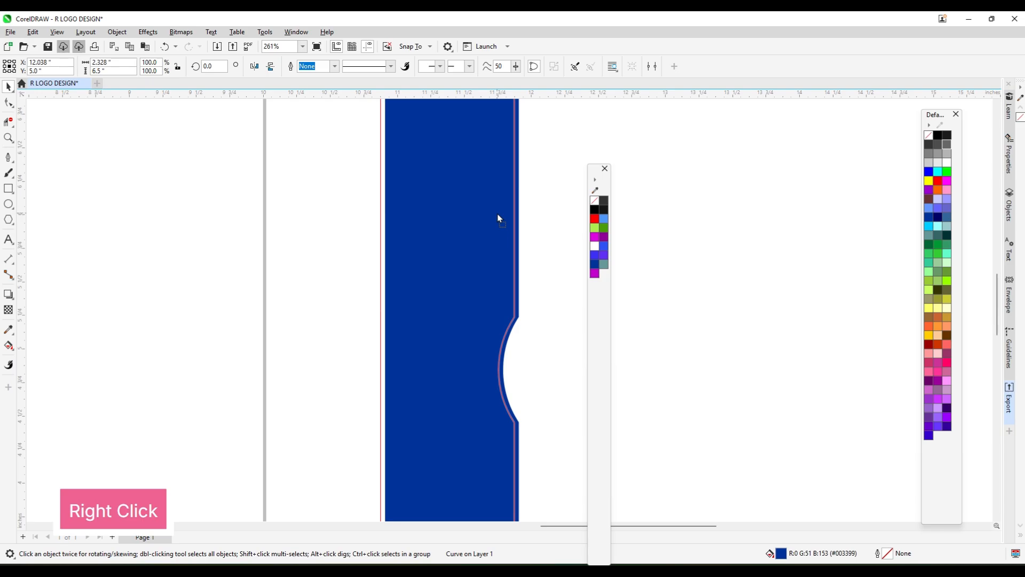
{"action": "left_click_drag", "start_coordinate": [498, 215], "coordinate": [497, 214]}
{"action": "scroll", "coordinate": [497, 214], "scroll_direction": "down", "scroll_amount": 2}
{"action": "scroll", "coordinate": [484, 211], "scroll_direction": "down", "scroll_amount": 2}
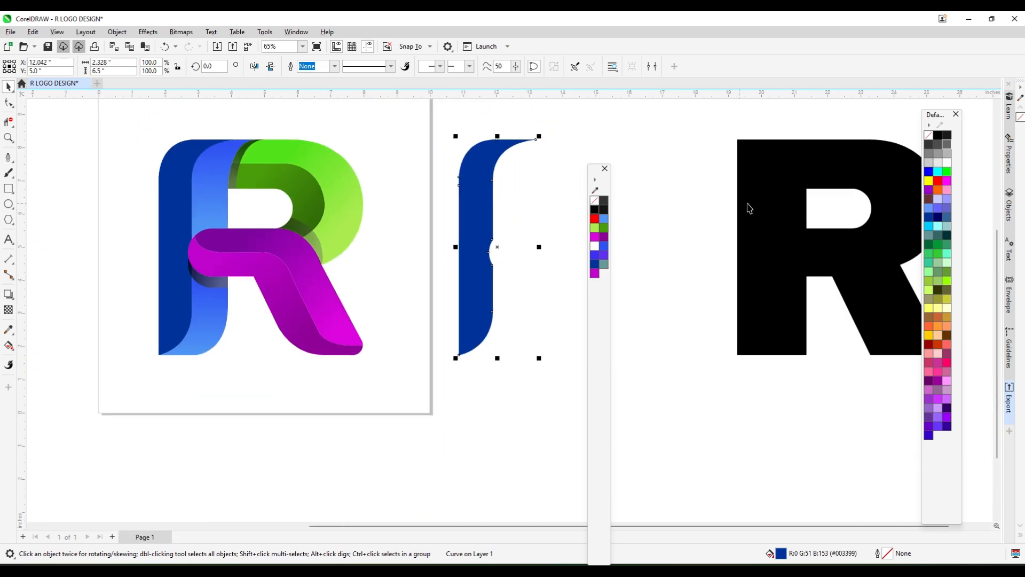
Step: Fill the offset duplicate of the dark blue stem piece with red to distinguish it from the piece behind
{"action": "left_click", "coordinate": [596, 255]}
{"action": "scroll", "coordinate": [529, 228], "scroll_direction": "up", "scroll_amount": 1}
{"action": "left_click", "coordinate": [594, 210]}
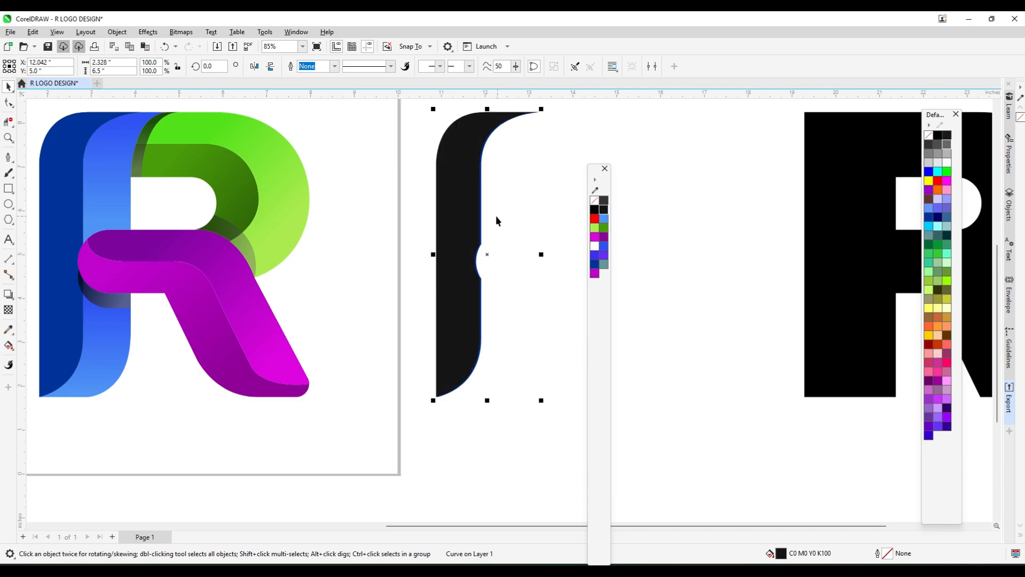
{"action": "scroll", "coordinate": [497, 219], "scroll_direction": "up", "scroll_amount": 4}
{"action": "left_click", "coordinate": [595, 219]}
Step: Trim the dark blue piece with the red duplicate in front of it and delete the red piece
{"action": "scroll", "coordinate": [478, 235], "scroll_direction": "down", "scroll_amount": 5}
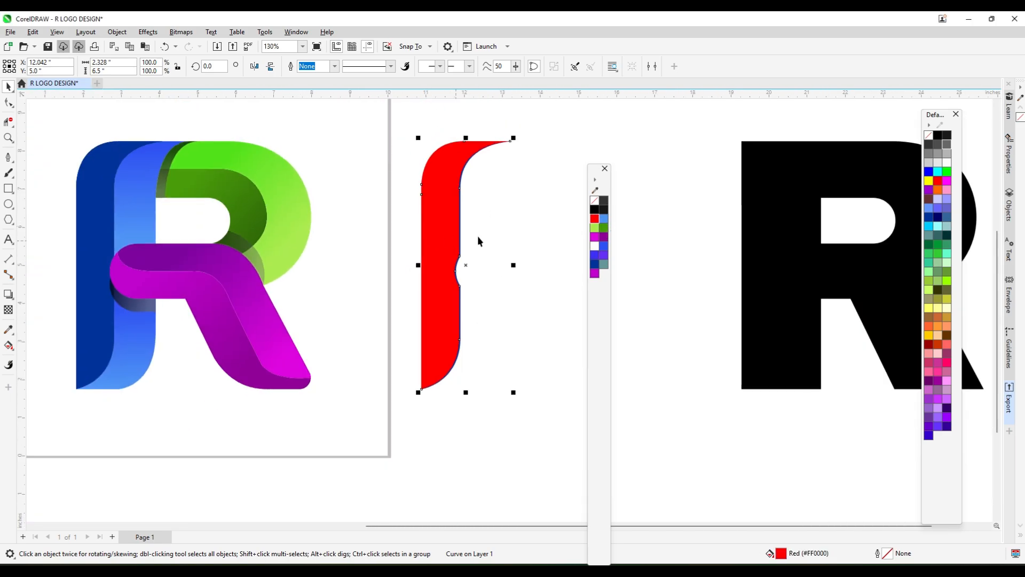
{"action": "left_click_drag", "start_coordinate": [522, 195], "coordinate": [469, 263]}
{"action": "scroll", "coordinate": [489, 235], "scroll_direction": "down", "scroll_amount": 2}
{"action": "left_click", "coordinate": [490, 243]}
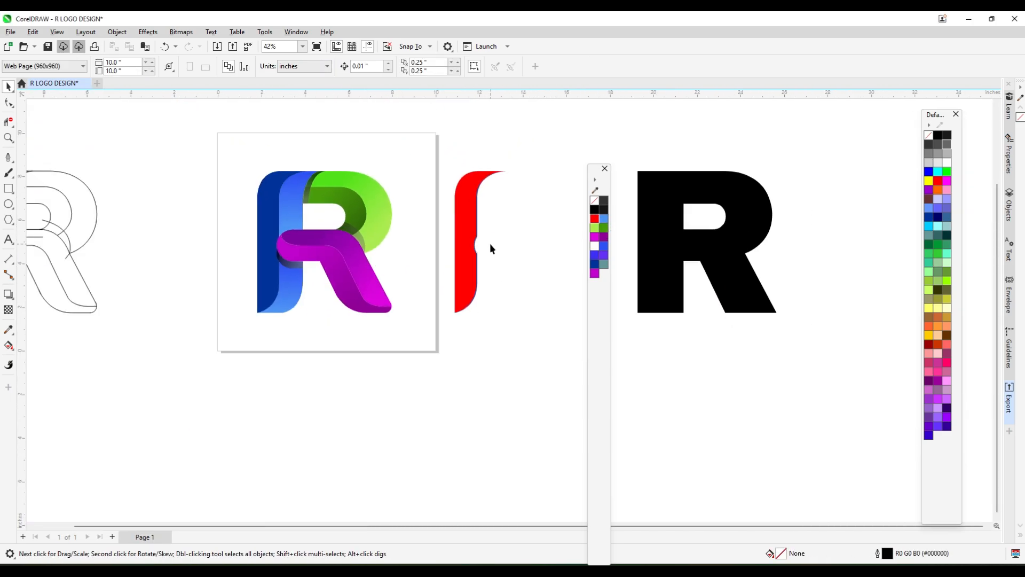
{"action": "left_click", "coordinate": [465, 231]}
{"action": "key", "text": "Delete"}
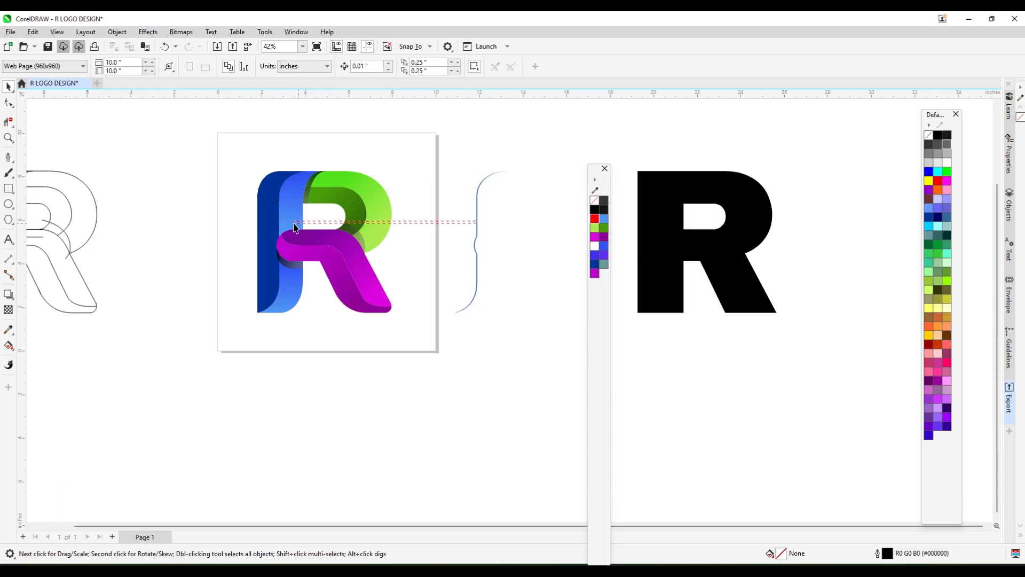
Step: Try the thin dark blue strip as a white highlight between the two blue stem pieces and delete it
{"action": "left_click", "coordinate": [475, 222]}
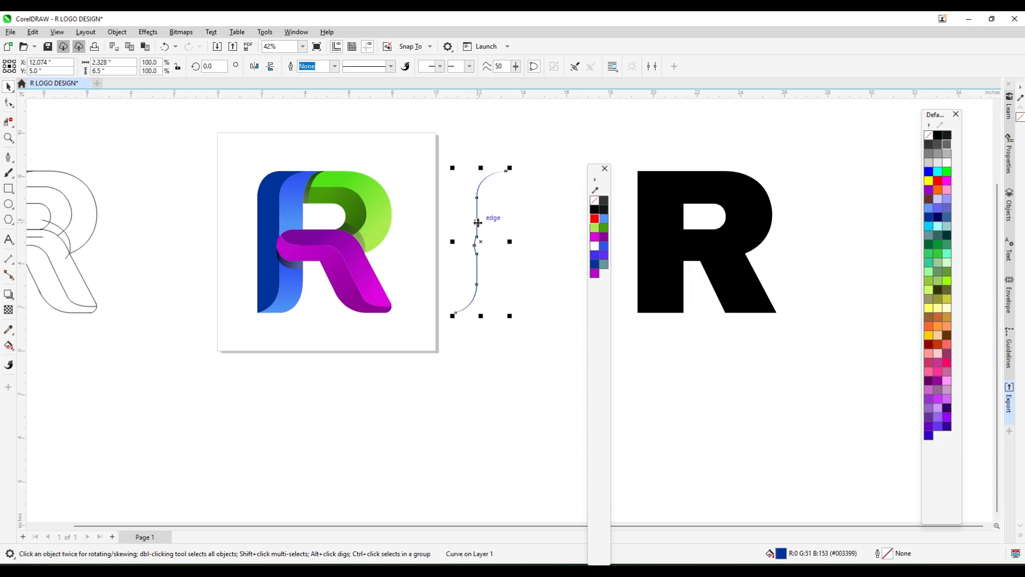
{"action": "left_click", "coordinate": [278, 233]}
{"action": "scroll", "coordinate": [279, 233], "scroll_direction": "up", "scroll_amount": 2}
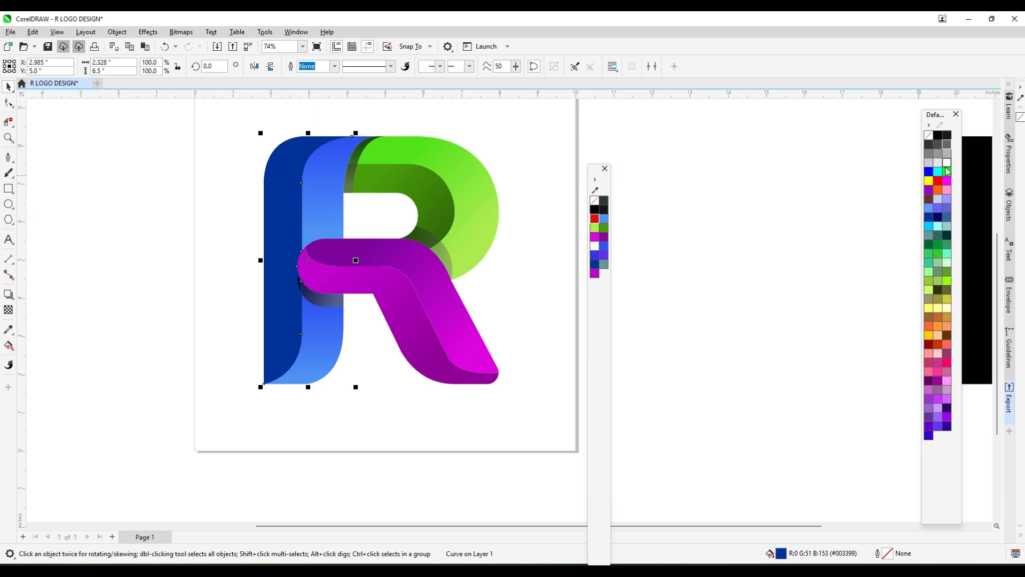
{"action": "left_click", "coordinate": [947, 164]}
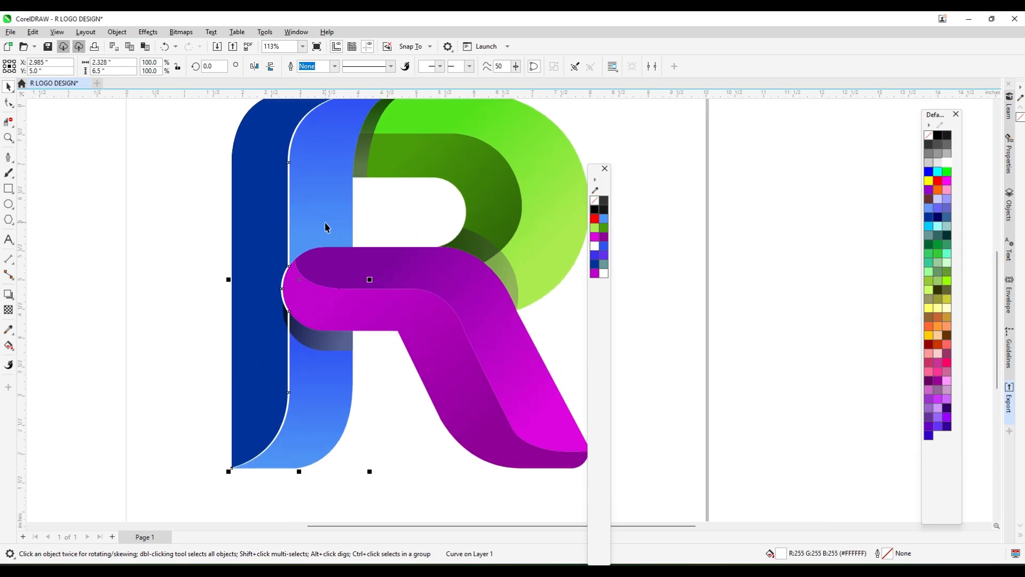
{"action": "key", "text": "Delete"}
{"action": "scroll", "coordinate": [122, 226], "scroll_direction": "down", "scroll_amount": 3}
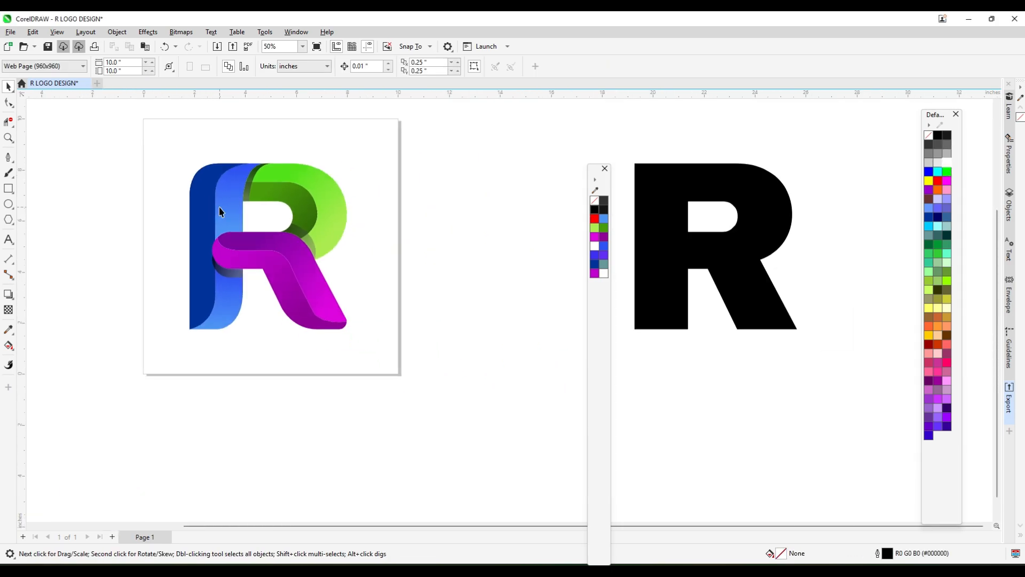
Step: Copy both light blue stem pieces into the empty area between the page and the black R and weld them together
{"action": "left_click_drag", "start_coordinate": [219, 207], "coordinate": [494, 242]}
{"action": "key", "text": "ctrl+z"}
{"action": "left_click", "coordinate": [223, 309], "text": "shift"}
{"action": "left_click_drag", "start_coordinate": [223, 309], "coordinate": [503, 292]}
{"action": "right_click", "coordinate": [504, 292]}
{"action": "left_click", "coordinate": [313, 66]}
Step: Duplicate the welded light blue piece with a slight offset to the right and trim the original with the duplicate
{"action": "scroll", "coordinate": [505, 243], "scroll_direction": "up", "scroll_amount": 6}
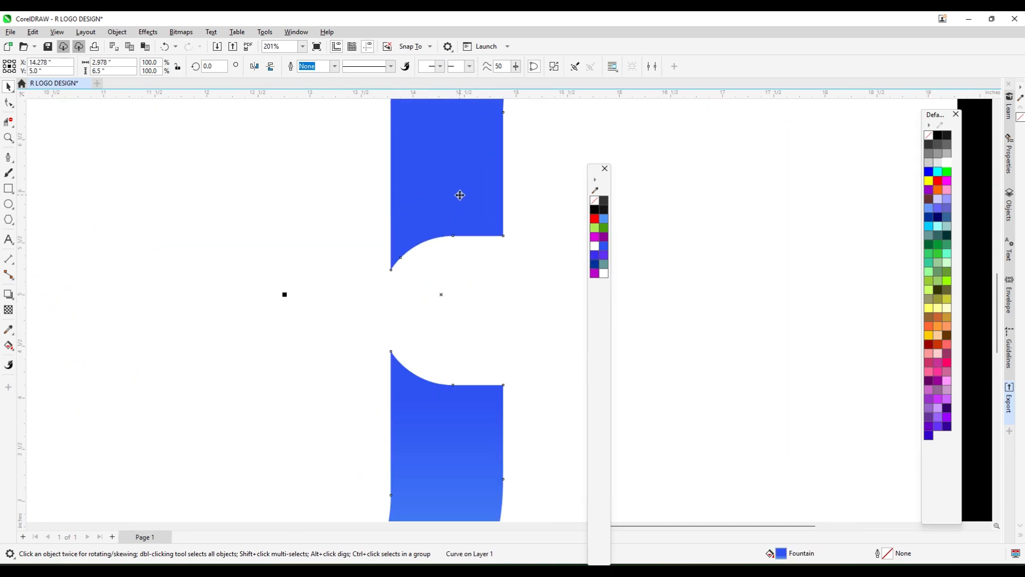
{"action": "left_click_drag", "start_coordinate": [405, 195], "coordinate": [507, 202]}
{"action": "scroll", "coordinate": [409, 195], "scroll_direction": "down", "scroll_amount": 3}
{"action": "scroll", "coordinate": [470, 219], "scroll_direction": "down", "scroll_amount": 2}
{"action": "left_click", "coordinate": [329, 69]}
Step: Separate the front light blue duplicate from the thin trimmed strip and delete the duplicate
{"action": "left_click", "coordinate": [487, 213]}
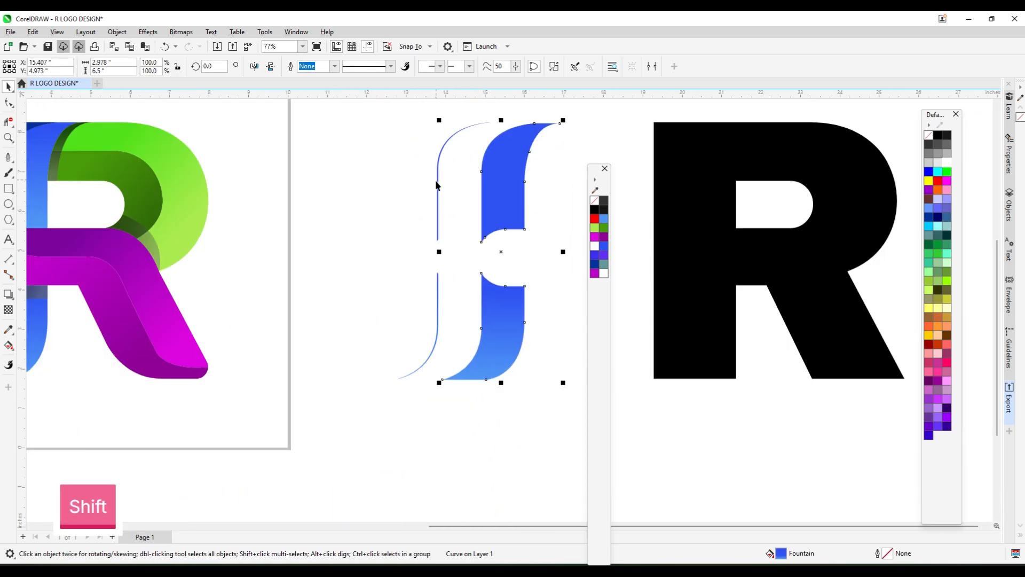
{"action": "left_click", "coordinate": [444, 183]}
{"action": "left_click", "coordinate": [499, 191]}
{"action": "key", "text": "Delete"}
Step: Place the thin light blue strip on the logo along the edge between the dark and light blue stems and fill it white
{"action": "scroll", "coordinate": [476, 194], "scroll_direction": "down", "scroll_amount": 2}
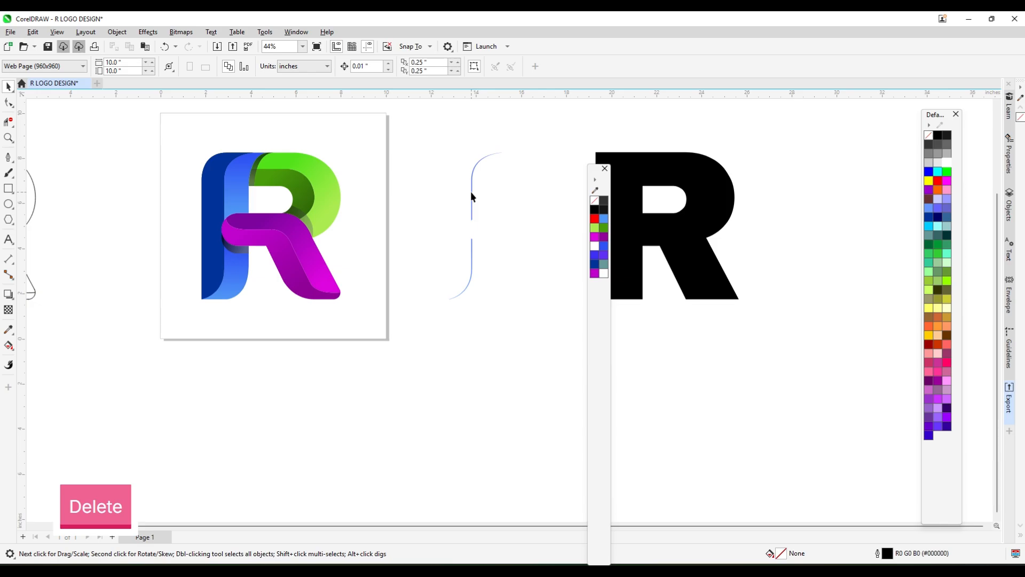
{"action": "left_click", "coordinate": [473, 191]}
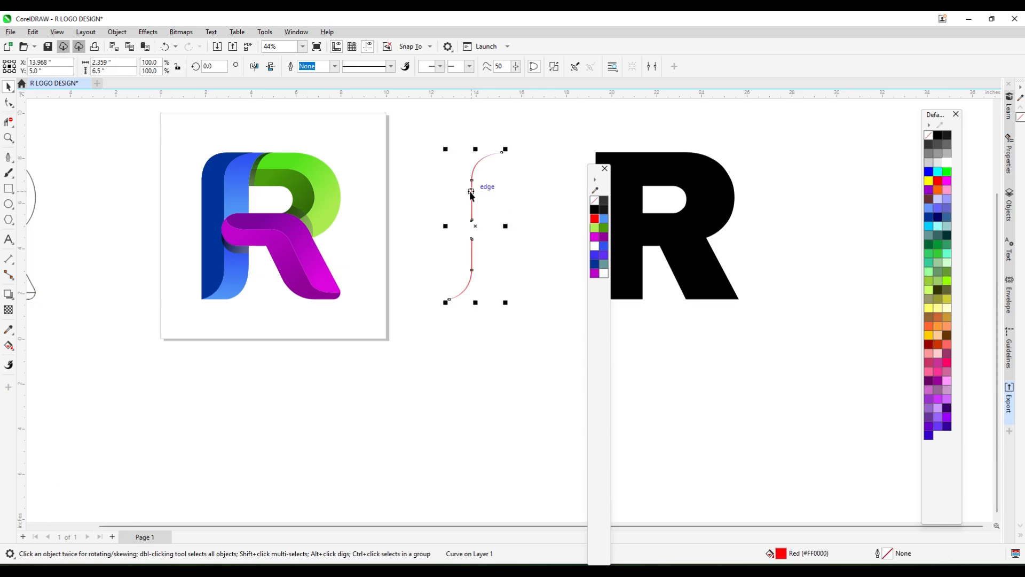
{"action": "left_click_drag", "start_coordinate": [472, 193], "coordinate": [224, 184]}
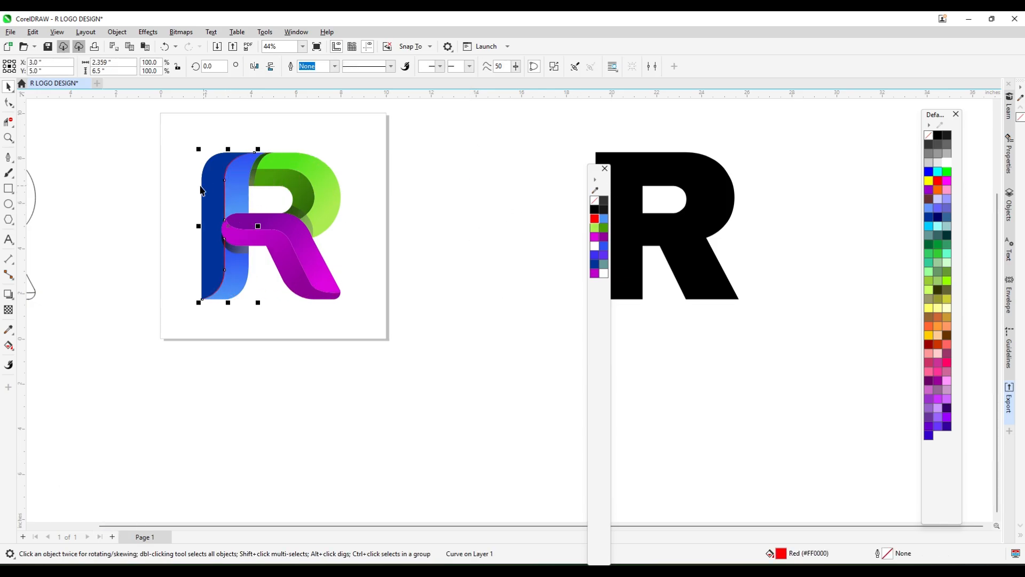
{"action": "scroll", "coordinate": [225, 183], "scroll_direction": "up", "scroll_amount": 3}
{"action": "left_click", "coordinate": [603, 273]}
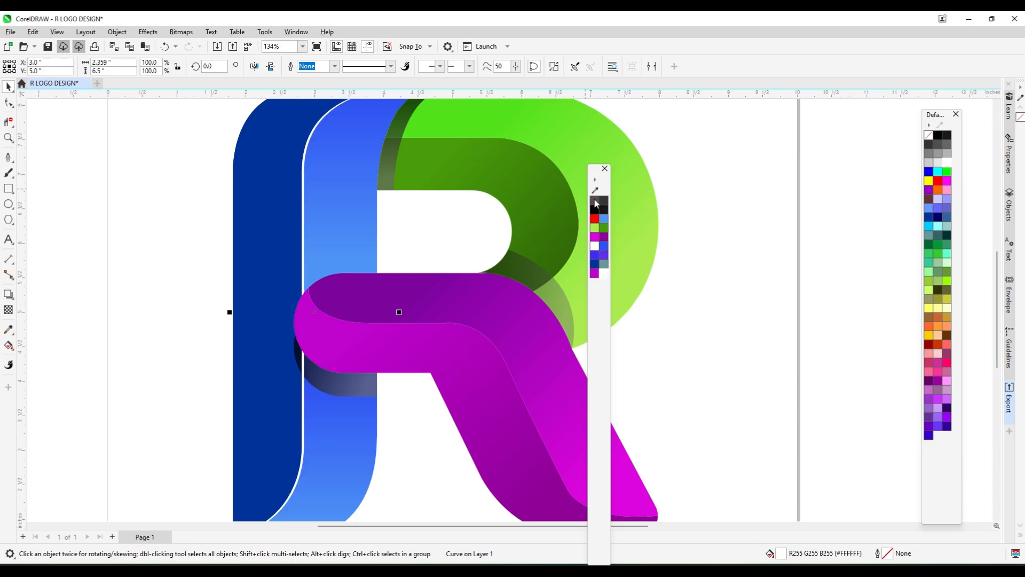
Step: Adjust the white strip's stacking order by bringing it to the front and moving it back one level, and clear the selection
{"action": "scroll", "coordinate": [238, 193], "scroll_direction": "down", "scroll_amount": 4}
{"action": "scroll", "coordinate": [338, 206], "scroll_direction": "up", "scroll_amount": 3}
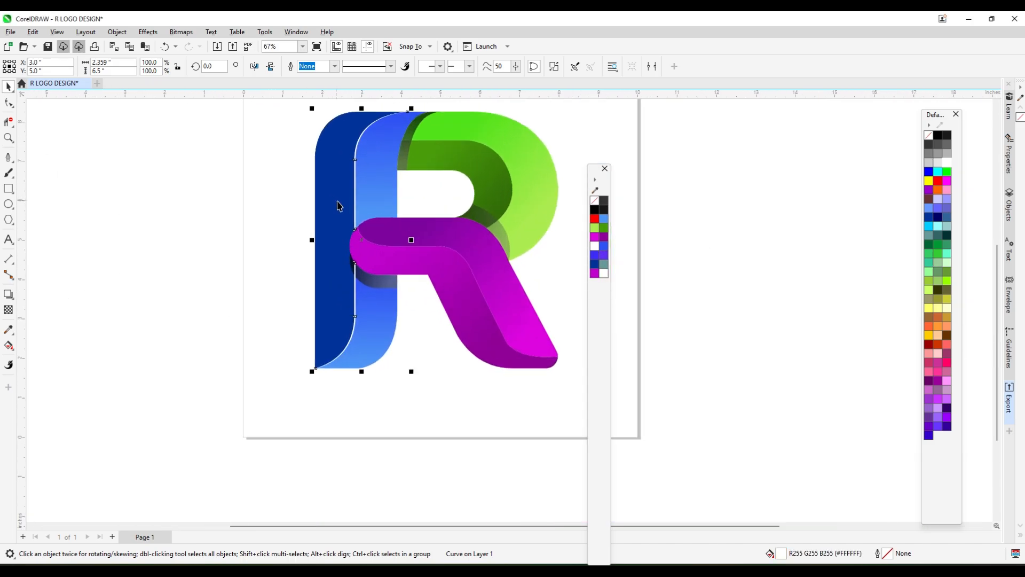
{"action": "key", "text": "ctrl+Page_Up"}
{"action": "key", "text": "shift+Page_Up"}
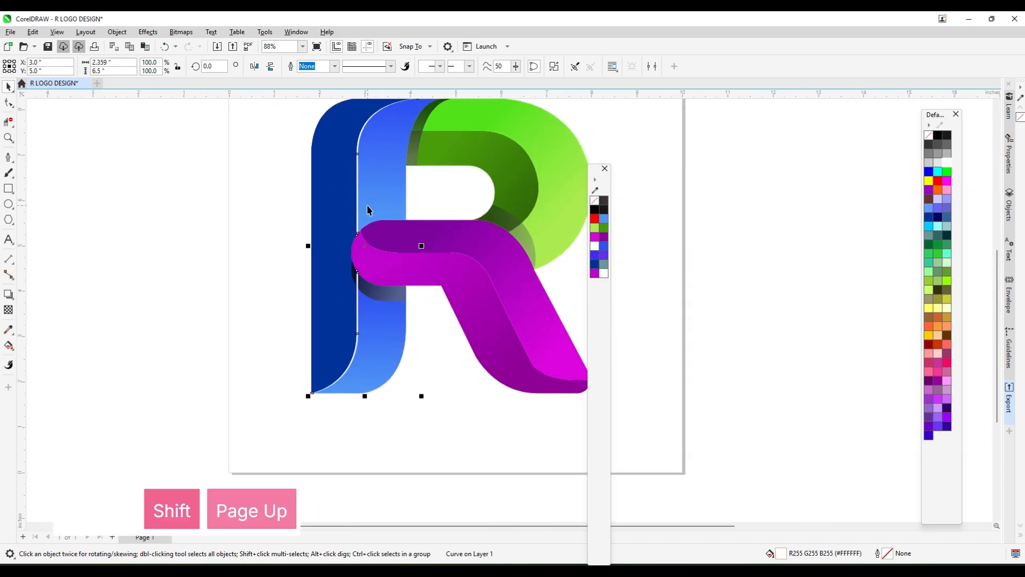
{"action": "key", "text": "ctrl+Page_Down"}
{"action": "scroll", "coordinate": [367, 210], "scroll_direction": "down", "scroll_amount": 3}
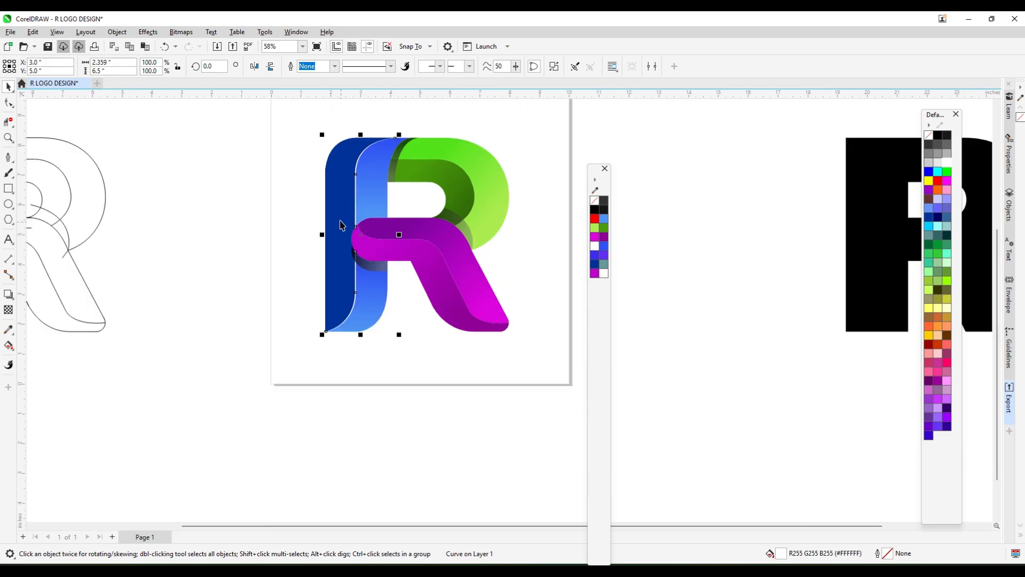
{"action": "scroll", "coordinate": [466, 200], "scroll_direction": "up", "scroll_amount": 1}
{"action": "key", "text": "Escape"}
{"action": "scroll", "coordinate": [428, 154], "scroll_direction": "down", "scroll_amount": 1}
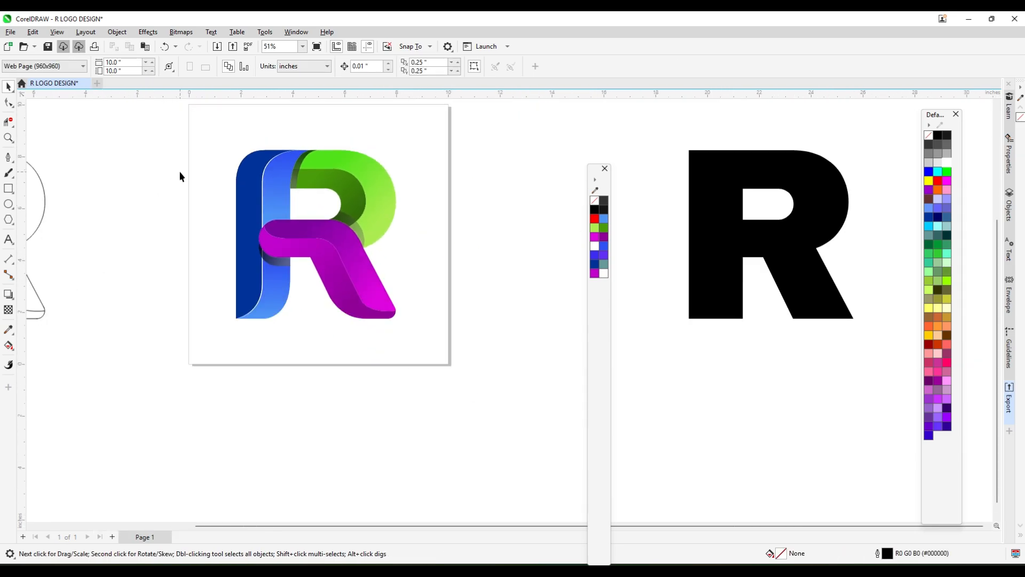
Step: Place a copy of the light green bowl piece beside the page and duplicate it with a slight offset to the right
{"action": "scroll", "coordinate": [355, 173], "scroll_direction": "up", "scroll_amount": 1}
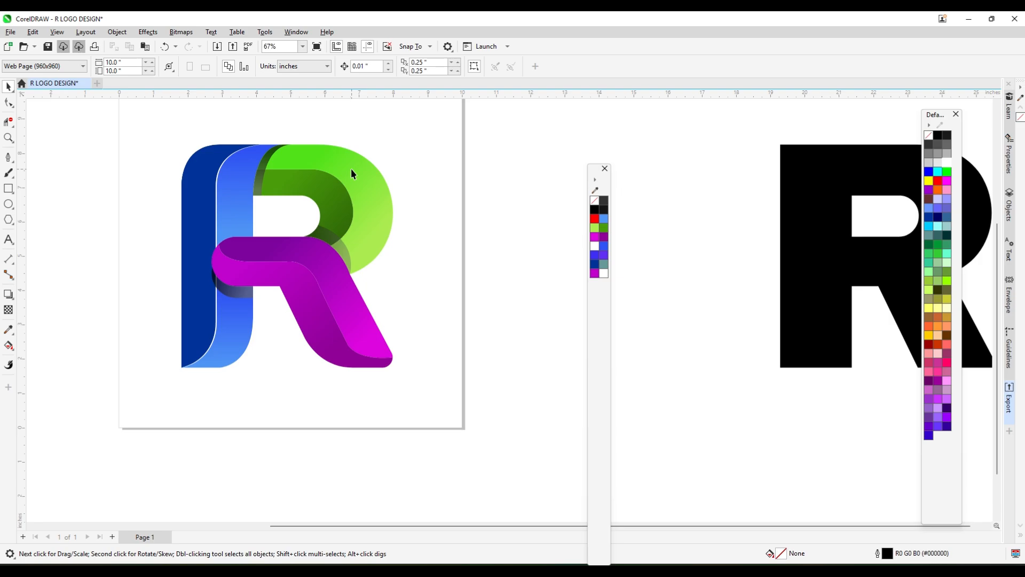
{"action": "scroll", "coordinate": [352, 168], "scroll_direction": "down", "scroll_amount": 1}
{"action": "left_click_drag", "start_coordinate": [323, 178], "coordinate": [548, 183]}
{"action": "right_click", "coordinate": [548, 179]}
{"action": "scroll", "coordinate": [548, 178], "scroll_direction": "up", "scroll_amount": 3}
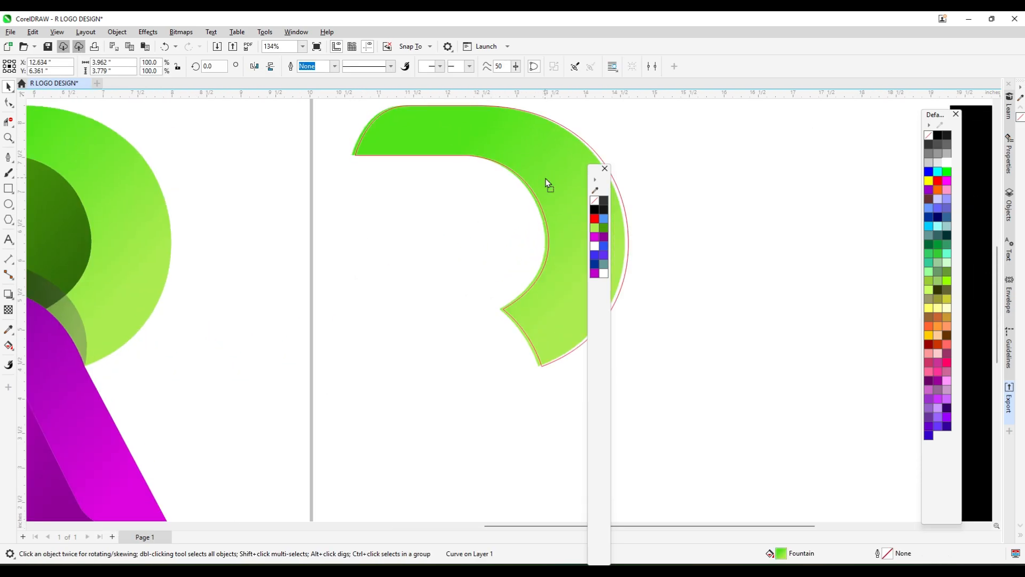
{"action": "left_click_drag", "start_coordinate": [547, 184], "coordinate": [547, 184]}
Step: Trim the rear green bowl piece with its offset duplicate and delete the duplicate in front
{"action": "scroll", "coordinate": [548, 184], "scroll_direction": "down", "scroll_amount": 2}
{"action": "left_click_drag", "start_coordinate": [513, 107], "coordinate": [524, 220]}
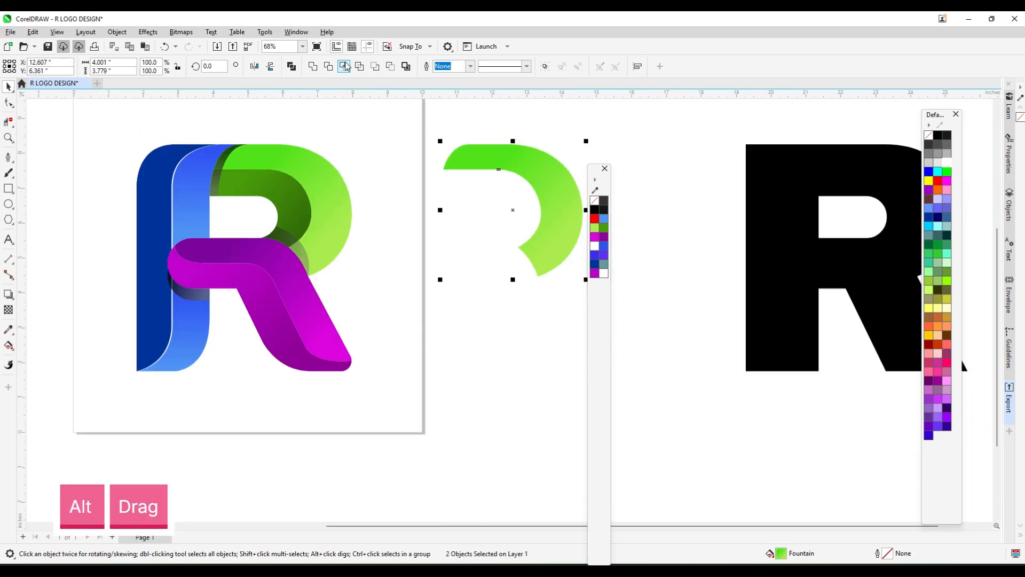
{"action": "key", "text": "ctrl+z"}
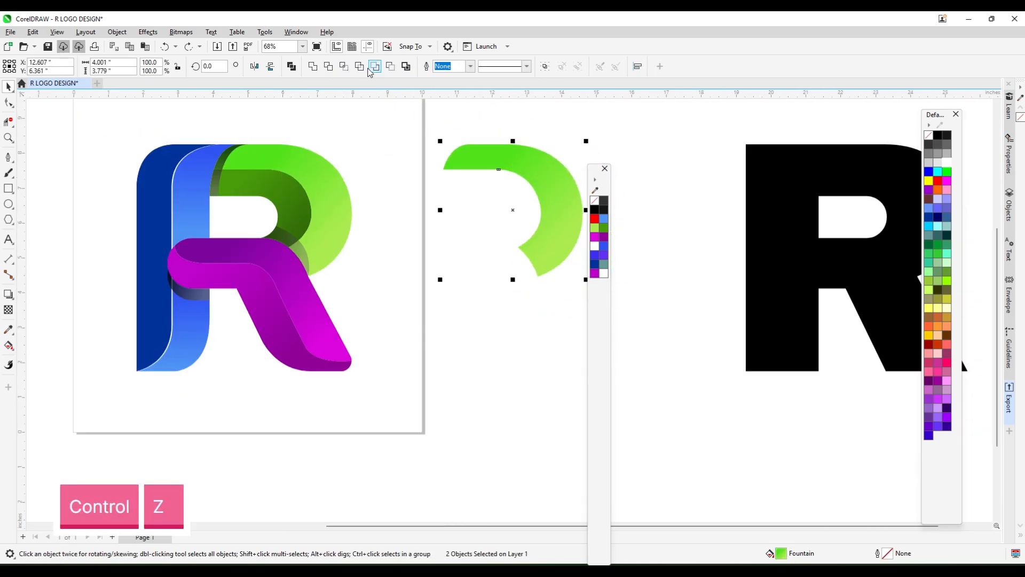
{"action": "key", "text": "ctrl+z"}
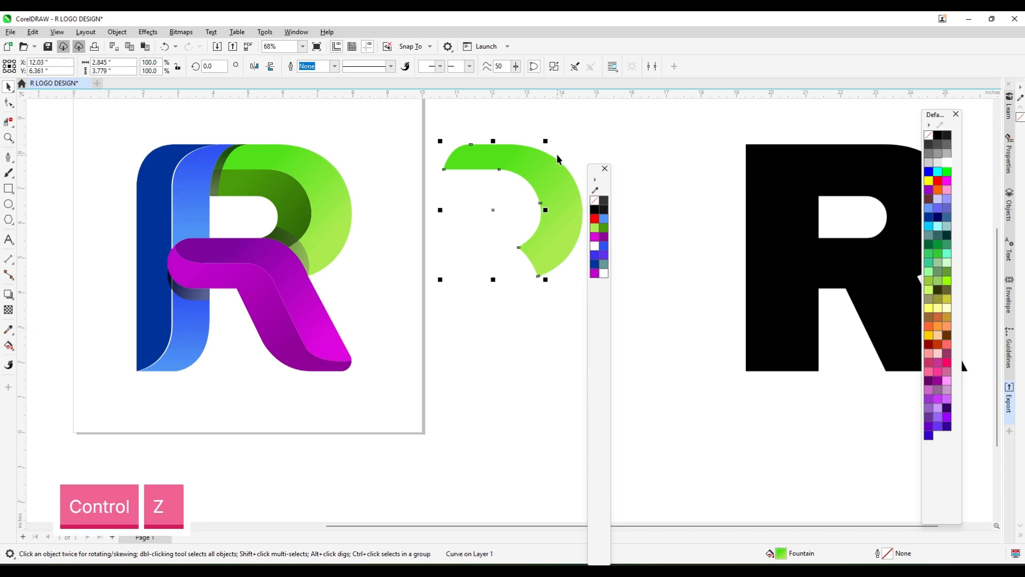
{"action": "left_click_drag", "start_coordinate": [516, 151], "coordinate": [552, 150]}
{"action": "key", "text": "Delete"}
Step: Place the thin trimmed green strips along the light green bowl's inner edges on the logo and fill them white
{"action": "left_click", "coordinate": [526, 177]}
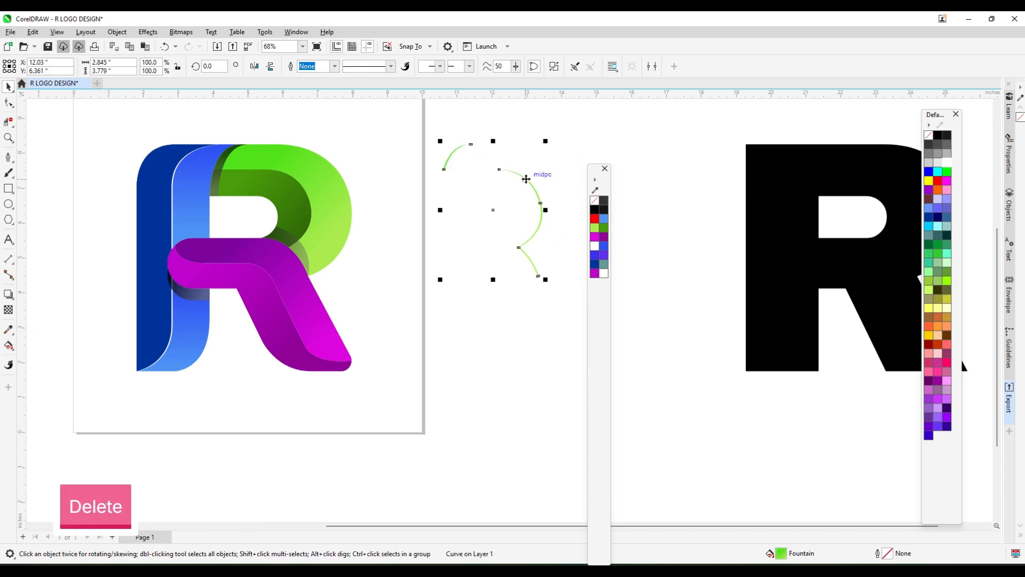
{"action": "left_click", "coordinate": [594, 218]}
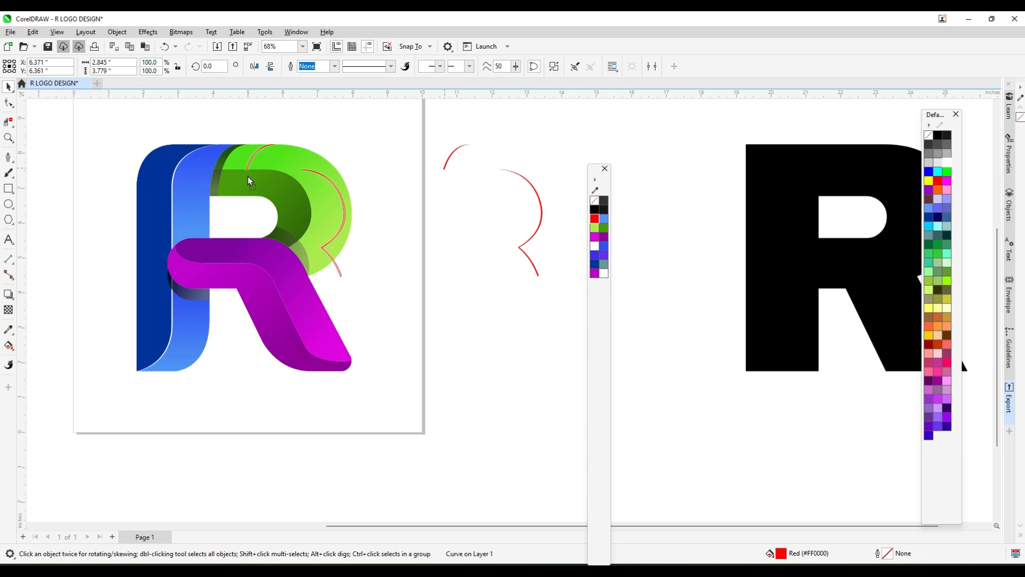
{"action": "left_click_drag", "start_coordinate": [247, 176], "coordinate": [216, 173]}
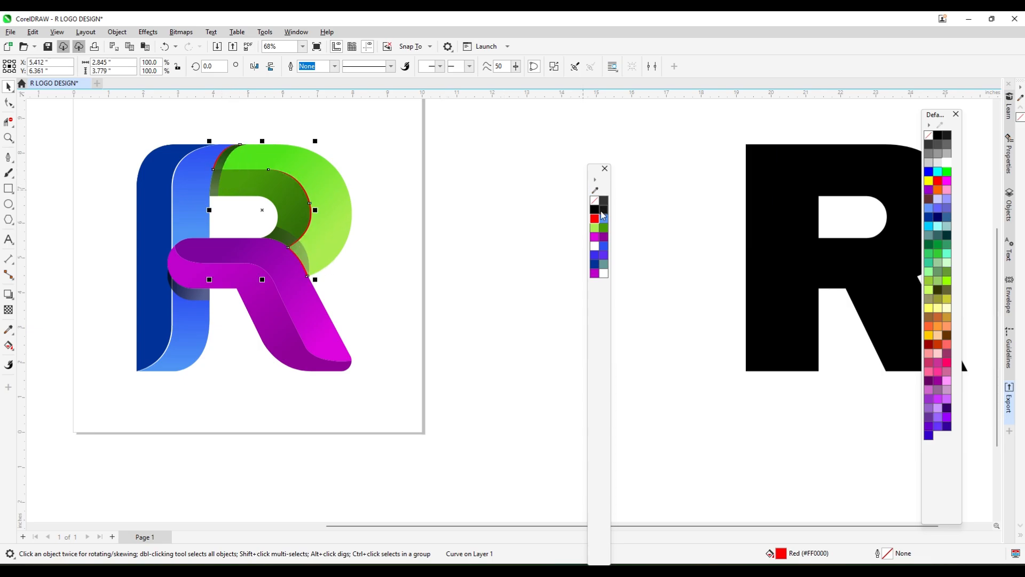
{"action": "left_click", "coordinate": [603, 273]}
{"action": "scroll", "coordinate": [517, 201], "scroll_direction": "up", "scroll_amount": 4}
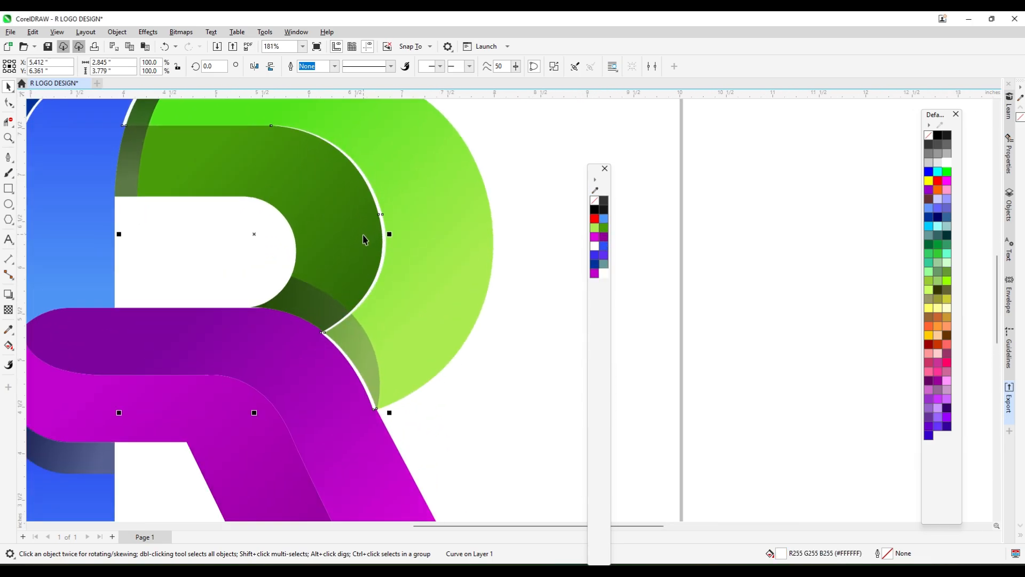
Step: Fade the white bowl strips towards the blue stem with a fountain transparency and convert them to a 300 dpi RGB bitmap
{"action": "scroll", "coordinate": [475, 248], "scroll_direction": "down", "scroll_amount": 3}
{"action": "left_click", "coordinate": [8, 309]}
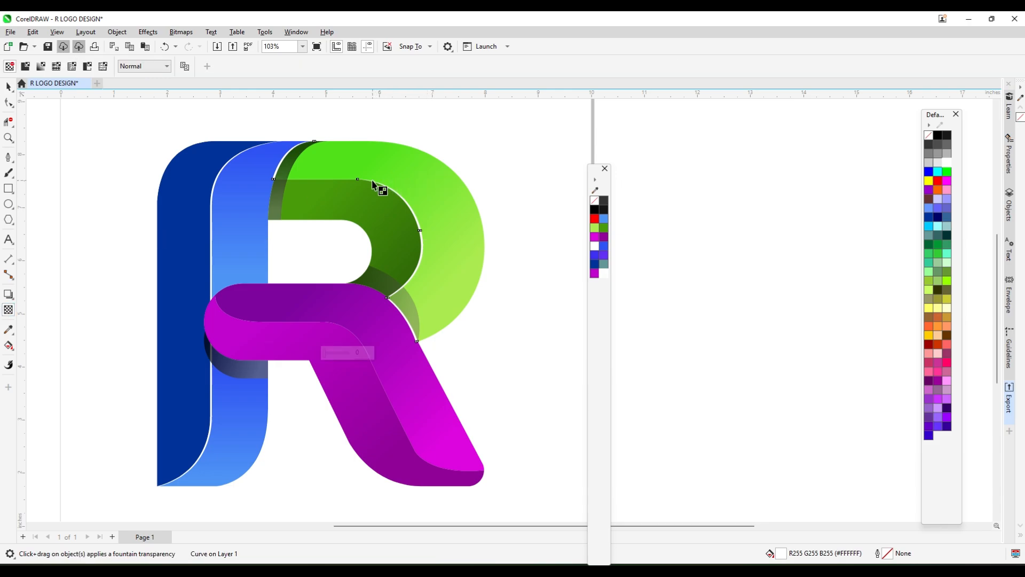
{"action": "left_click_drag", "start_coordinate": [365, 180], "coordinate": [294, 164]}
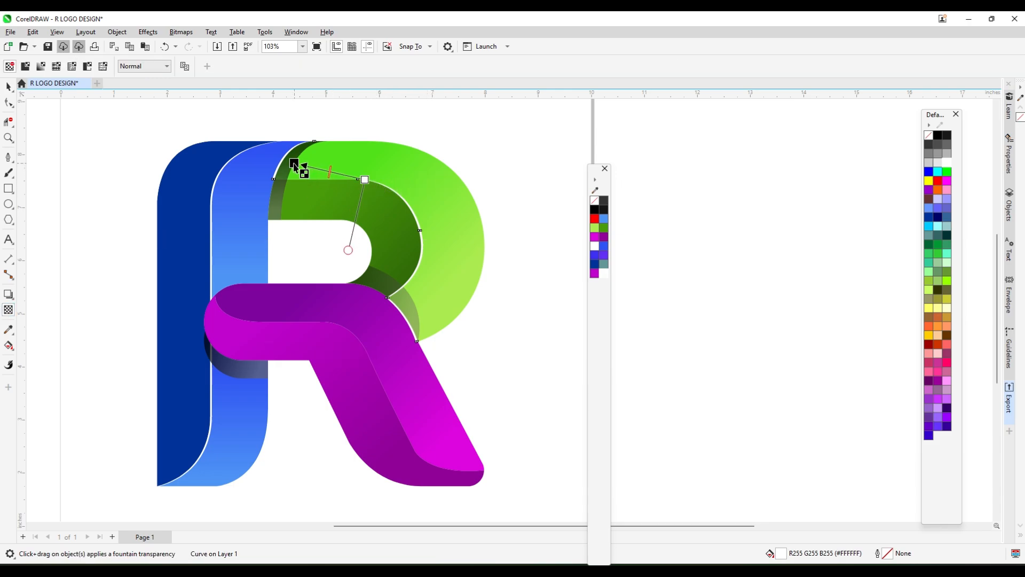
{"action": "left_click", "coordinate": [181, 33]}
{"action": "left_click", "coordinate": [203, 44]}
{"action": "left_click", "coordinate": [523, 351]}
Step: Apply a fountain transparency to the white bitmap highlight, fading it down towards the purple leg, and clear the selection
{"action": "scroll", "coordinate": [424, 266], "scroll_direction": "up", "scroll_amount": 2}
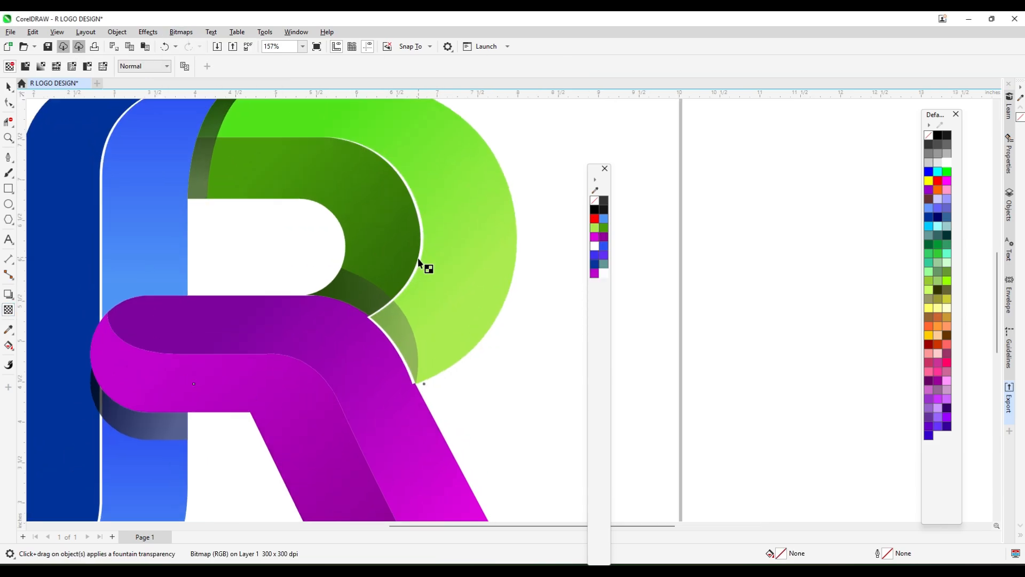
{"action": "left_click_drag", "start_coordinate": [418, 258], "coordinate": [374, 314]}
{"action": "left_click", "coordinate": [9, 87]}
{"action": "scroll", "coordinate": [374, 150], "scroll_direction": "down", "scroll_amount": 5}
{"action": "left_click", "coordinate": [515, 256]}
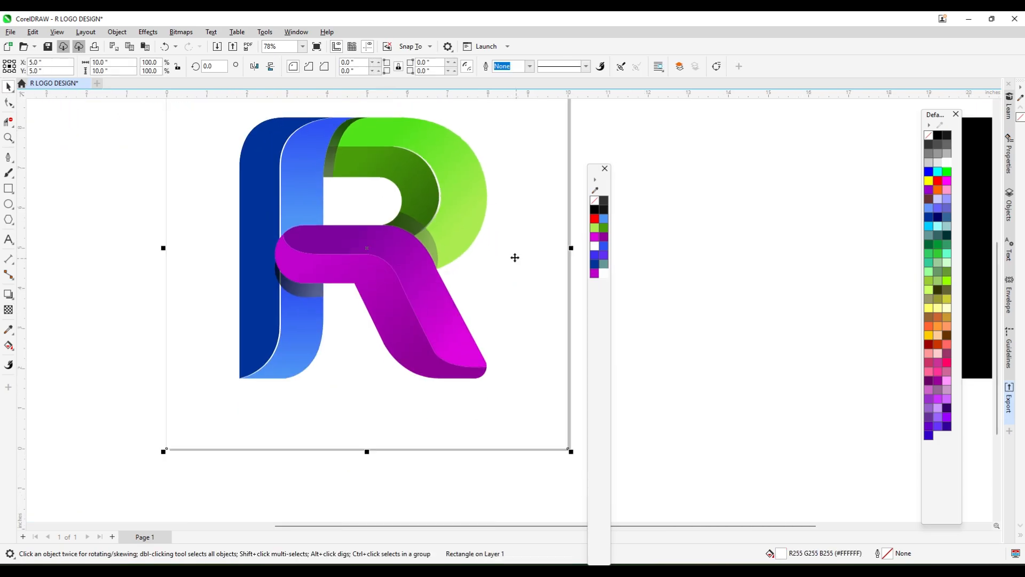
{"action": "scroll", "coordinate": [458, 172], "scroll_direction": "up", "scroll_amount": 1}
{"action": "scroll", "coordinate": [238, 293], "scroll_direction": "down", "scroll_amount": 5}
{"action": "left_click", "coordinate": [468, 310]}
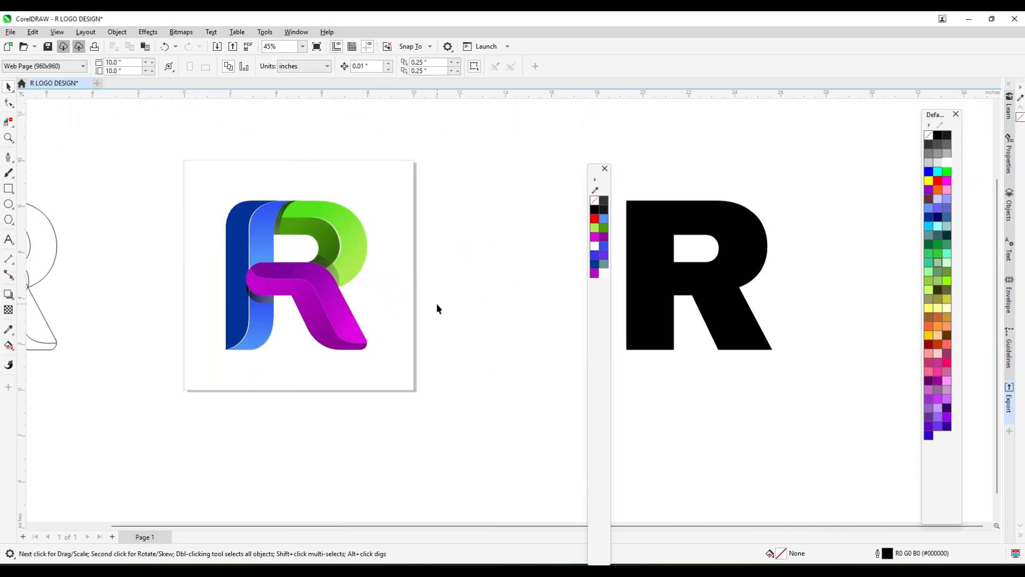
{"action": "scroll", "coordinate": [361, 292], "scroll_direction": "up", "scroll_amount": 2}
{"action": "scroll", "coordinate": [241, 284], "scroll_direction": "down", "scroll_amount": 2}
{"action": "left_click_drag", "start_coordinate": [243, 284], "coordinate": [343, 301]}
{"action": "key", "text": "ctrl+z"}
{"action": "key", "text": "ctrl+z"}
{"action": "key", "text": "ctrl+z"}
Step: Place a duplicate of the darker purple leg piece beside the logo, plus a second duplicate offset slightly down and left
{"action": "left_click_drag", "start_coordinate": [288, 354], "coordinate": [524, 300]}
{"action": "right_click", "coordinate": [524, 300]}
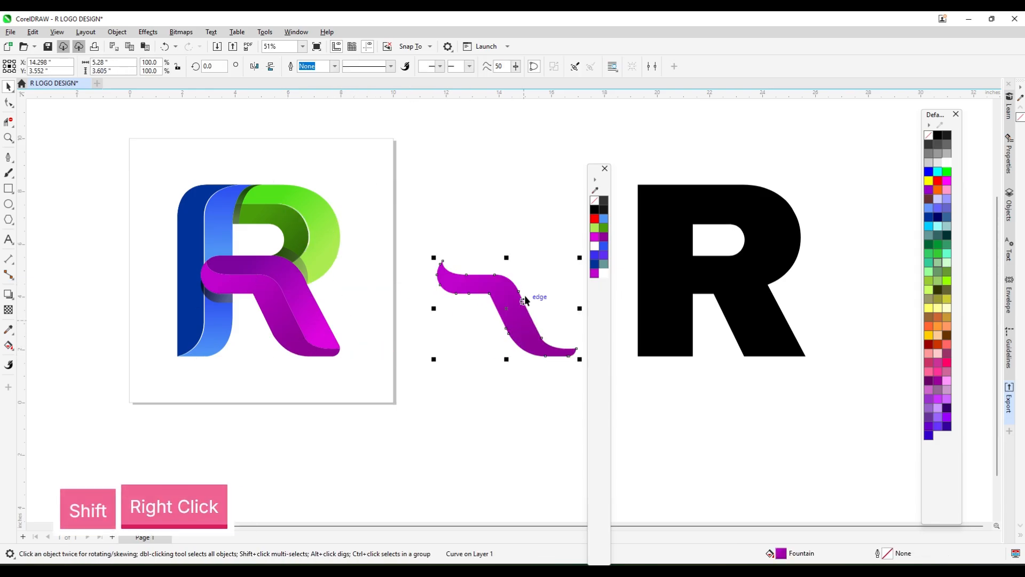
{"action": "scroll", "coordinate": [480, 274], "scroll_direction": "up", "scroll_amount": 7}
{"action": "left_click_drag", "start_coordinate": [480, 274], "coordinate": [476, 275]}
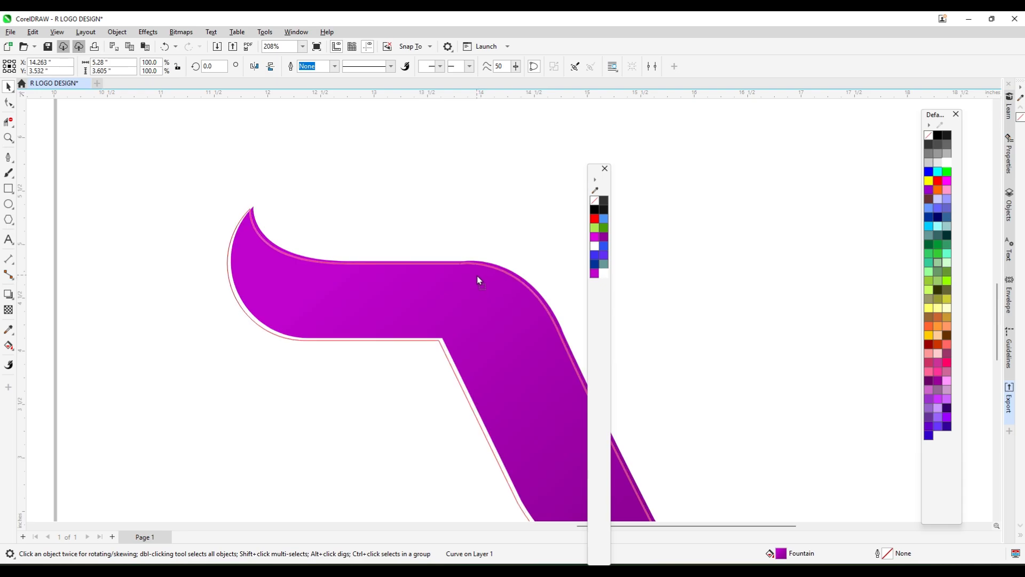
{"action": "right_click", "coordinate": [477, 276]}
Step: Trim the rear purple leg piece with its offset duplicate and delete the duplicate in front
{"action": "scroll", "coordinate": [451, 261], "scroll_direction": "down", "scroll_amount": 4}
{"action": "left_click_drag", "start_coordinate": [428, 169], "coordinate": [446, 193]}
{"action": "left_click", "coordinate": [329, 66]}
{"action": "left_click_drag", "start_coordinate": [464, 272], "coordinate": [463, 343]}
{"action": "key", "text": "Delete"}
{"action": "scroll", "coordinate": [490, 268], "scroll_direction": "down", "scroll_amount": 6}
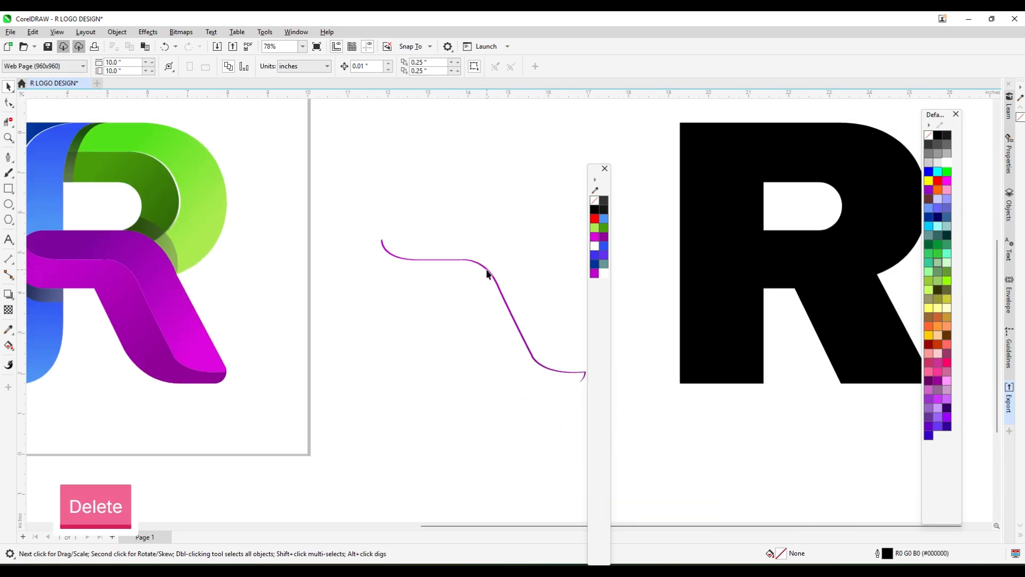
Step: Move the thin purple strip onto the leg's fold edge in the logo, fill it white and align it with the edge
{"action": "left_click", "coordinate": [435, 255]}
{"action": "left_click_drag", "start_coordinate": [436, 256], "coordinate": [257, 264]}
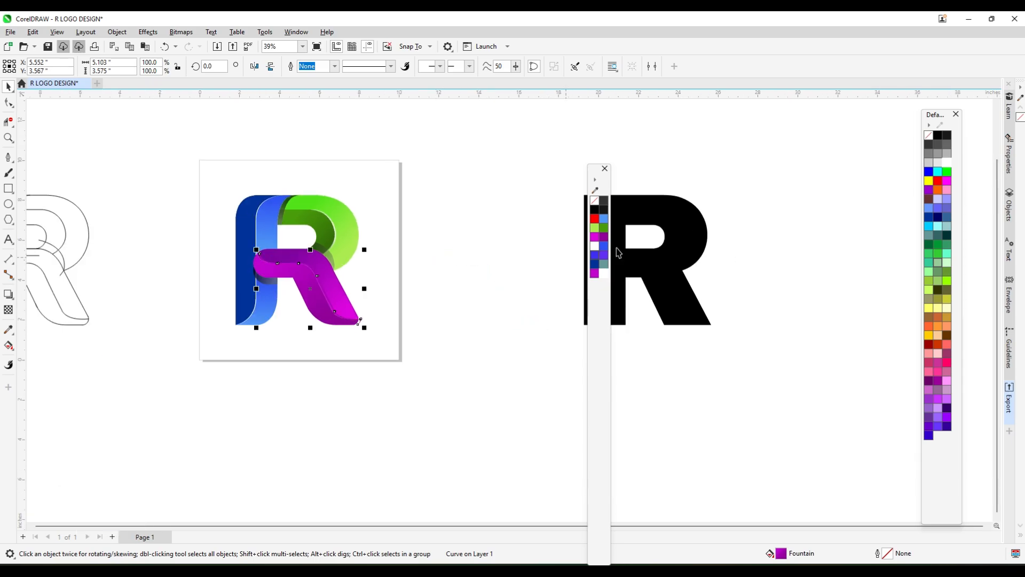
{"action": "left_click", "coordinate": [597, 247]}
{"action": "scroll", "coordinate": [228, 230], "scroll_direction": "up", "scroll_amount": 10}
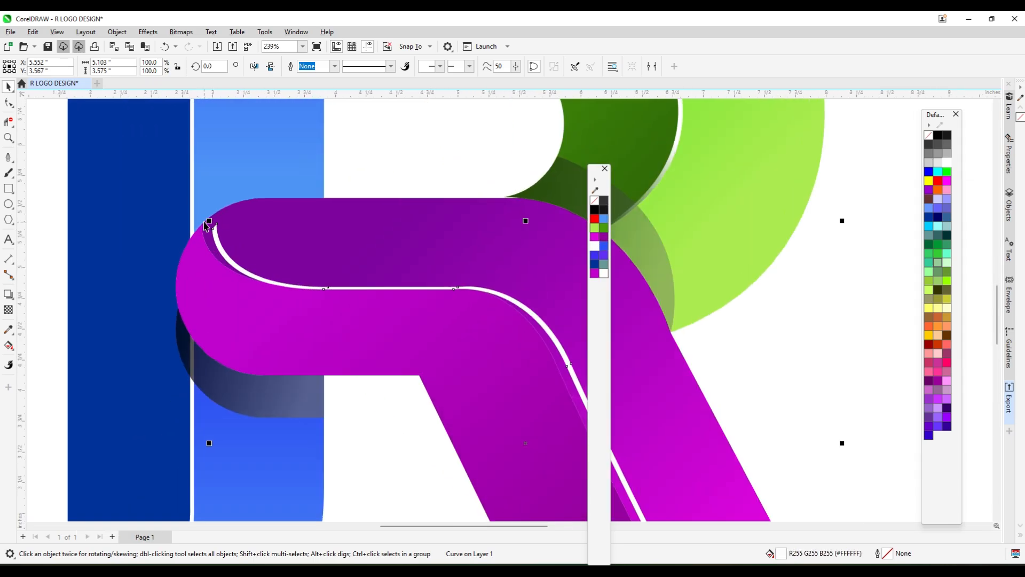
{"action": "left_click_drag", "start_coordinate": [230, 226], "coordinate": [186, 227]}
{"action": "scroll", "coordinate": [289, 250], "scroll_direction": "down", "scroll_amount": 5}
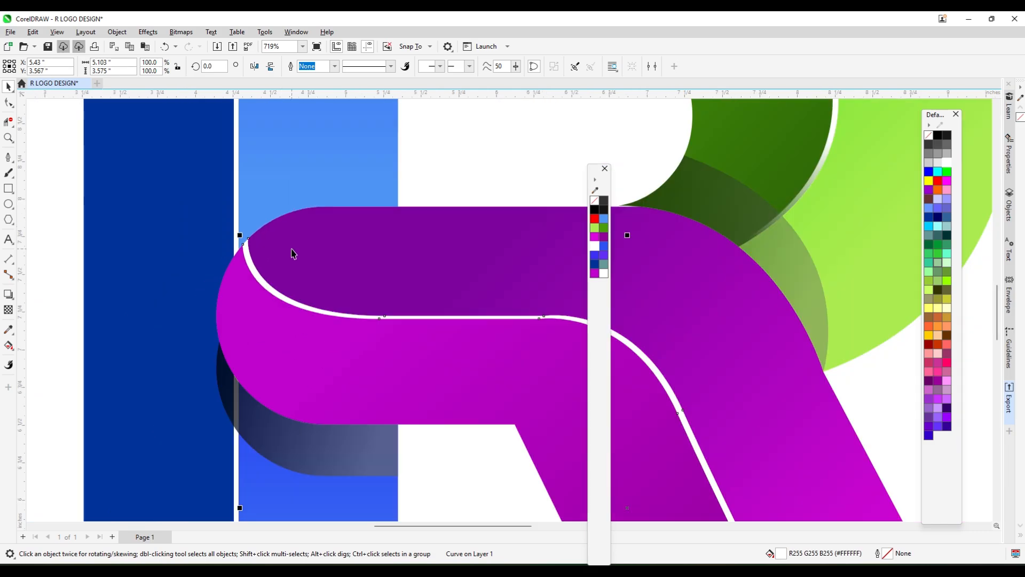
Step: Fade the white leg strip at its upper end with a fountain transparency and convert it to a 300 dpi RGB bitmap
{"action": "left_click", "coordinate": [6, 310]}
{"action": "scroll", "coordinate": [315, 297], "scroll_direction": "up", "scroll_amount": 4}
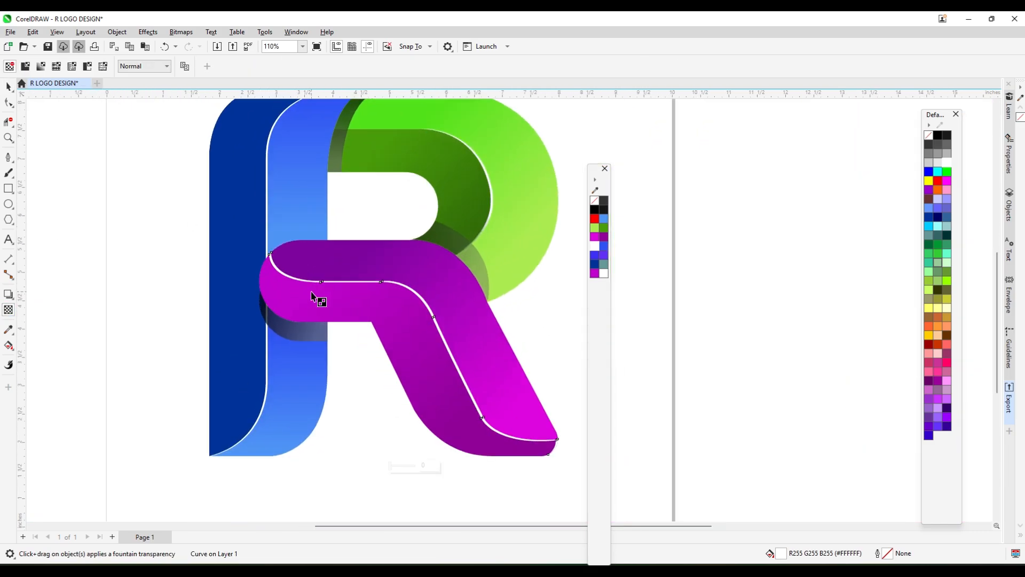
{"action": "left_click_drag", "start_coordinate": [303, 274], "coordinate": [243, 239]}
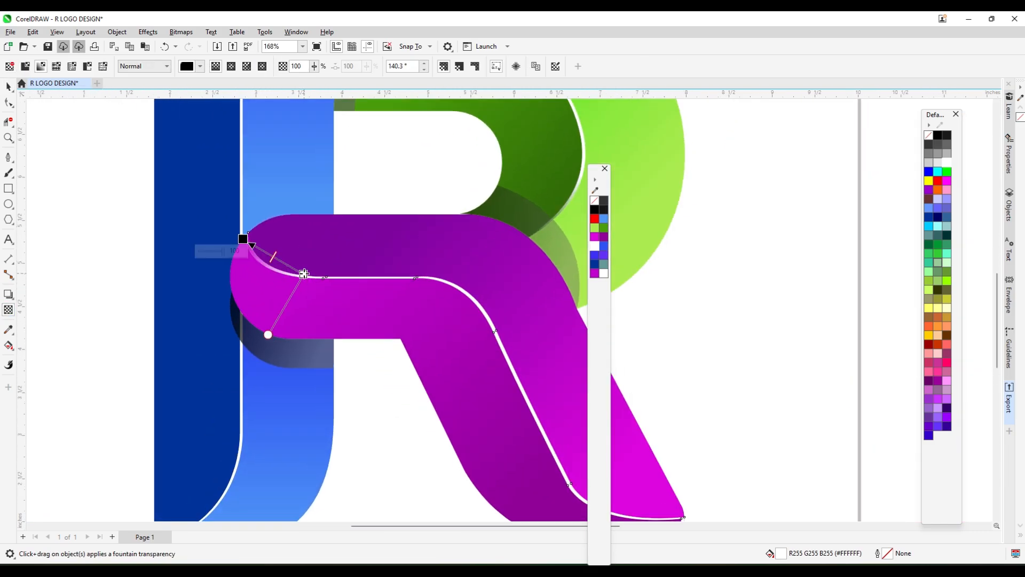
{"action": "left_click_drag", "start_coordinate": [303, 274], "coordinate": [323, 278]}
{"action": "left_click", "coordinate": [183, 34]}
{"action": "left_click", "coordinate": [204, 45]}
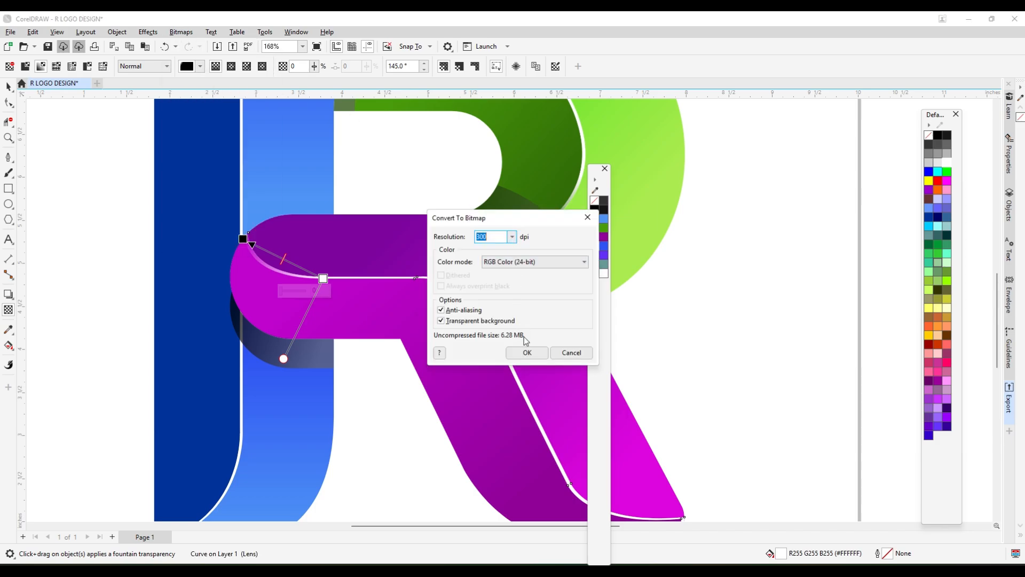
{"action": "left_click", "coordinate": [526, 352]}
Step: Apply a fountain transparency to the white bitmap highlight, fading it towards the foot of the purple leg, and clear the selection
{"action": "scroll", "coordinate": [347, 261], "scroll_direction": "down", "scroll_amount": 4}
{"action": "scroll", "coordinate": [471, 376], "scroll_direction": "up", "scroll_amount": 3}
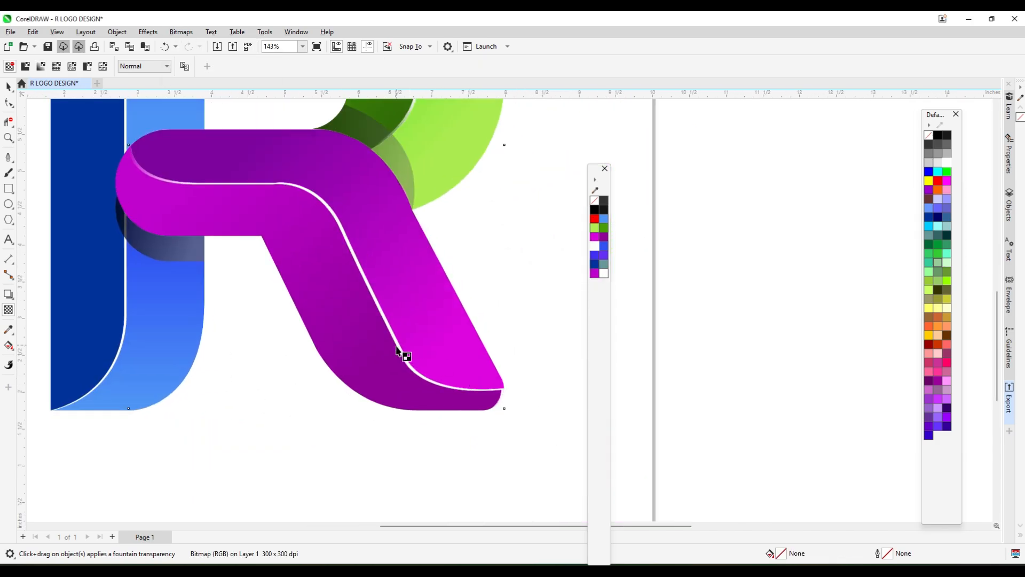
{"action": "left_click_drag", "start_coordinate": [397, 348], "coordinate": [497, 371]}
{"action": "left_click", "coordinate": [8, 87]}
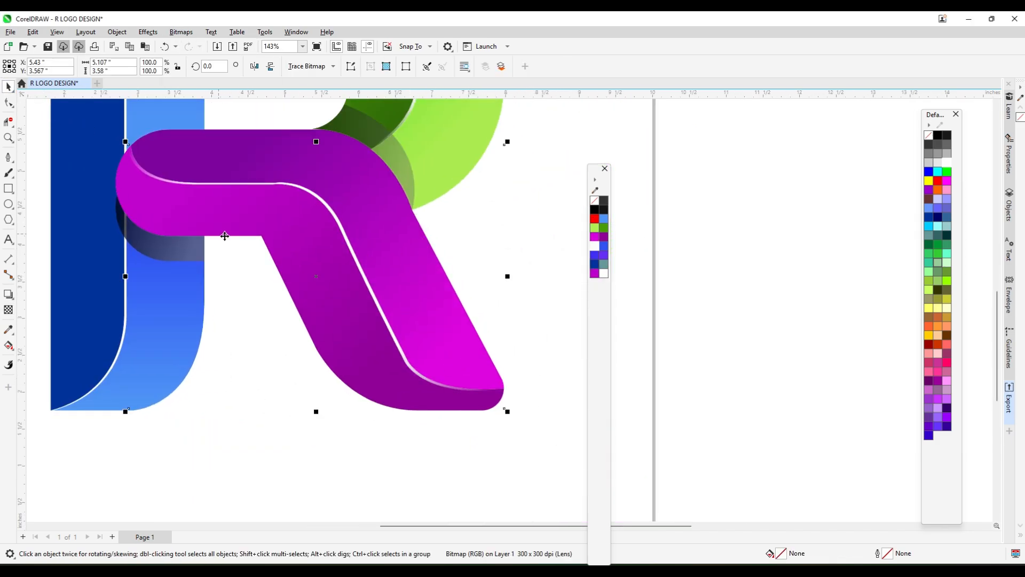
{"action": "key", "text": "F4"}
{"action": "key", "text": "Escape"}
{"action": "scroll", "coordinate": [454, 315], "scroll_direction": "up", "scroll_amount": 2}
{"action": "scroll", "coordinate": [443, 302], "scroll_direction": "up", "scroll_amount": 2}
{"action": "scroll", "coordinate": [419, 273], "scroll_direction": "down", "scroll_amount": 3}
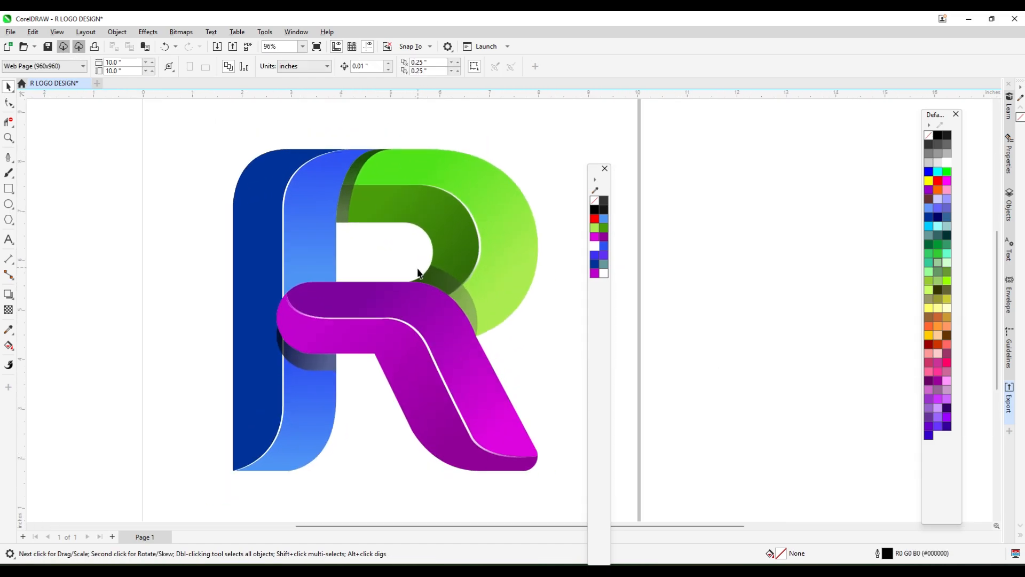
{"action": "scroll", "coordinate": [427, 355], "scroll_direction": "up", "scroll_amount": 1}
{"action": "scroll", "coordinate": [414, 163], "scroll_direction": "down", "scroll_amount": 1}
{"action": "scroll", "coordinate": [442, 263], "scroll_direction": "up", "scroll_amount": 1}
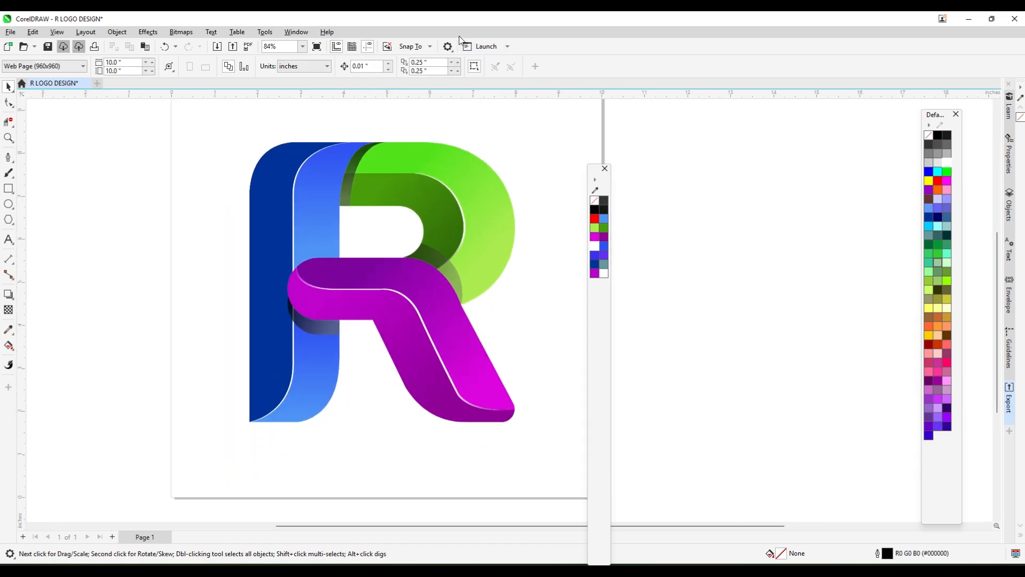
Step: Paste a copy of the upper light blue stem piece in place and fill the copy black
{"action": "left_click", "coordinate": [314, 206], "text": "ctrl"}
{"action": "key", "text": "ctrl+z"}
{"action": "right_click", "coordinate": [323, 202]}
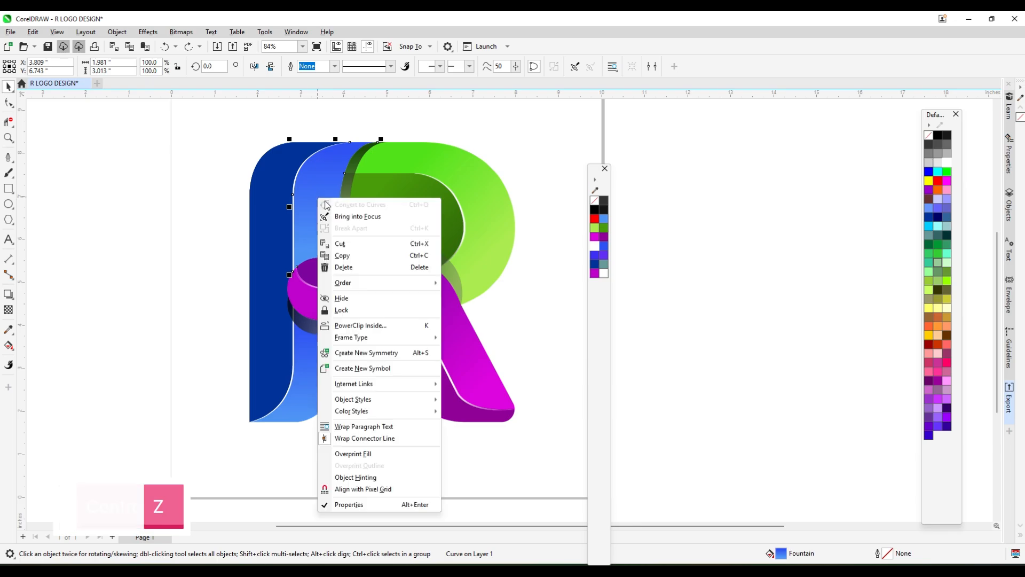
{"action": "left_click", "coordinate": [418, 255]}
{"action": "right_click", "coordinate": [112, 177]}
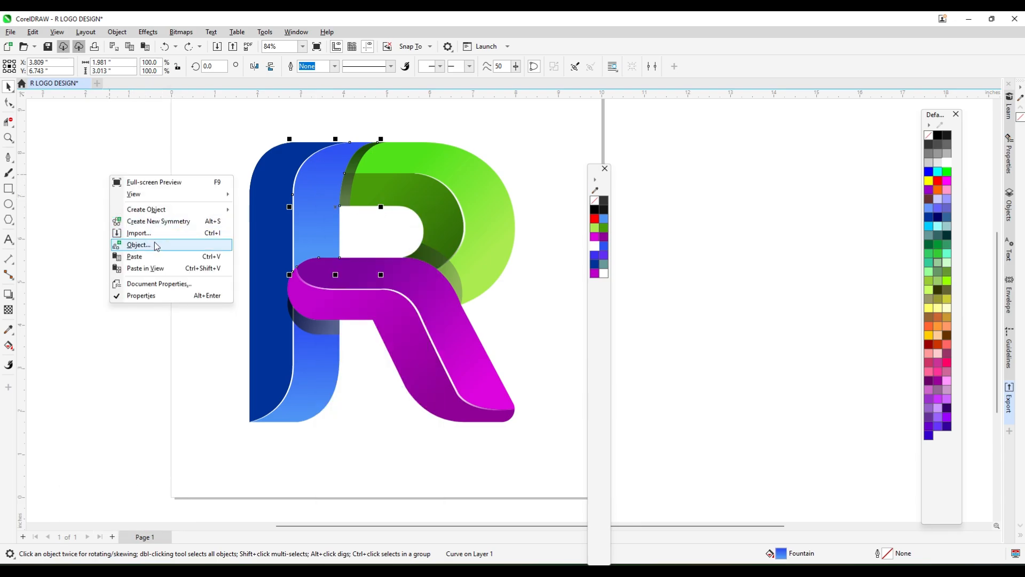
{"action": "left_click", "coordinate": [152, 256]}
{"action": "left_click", "coordinate": [596, 210]}
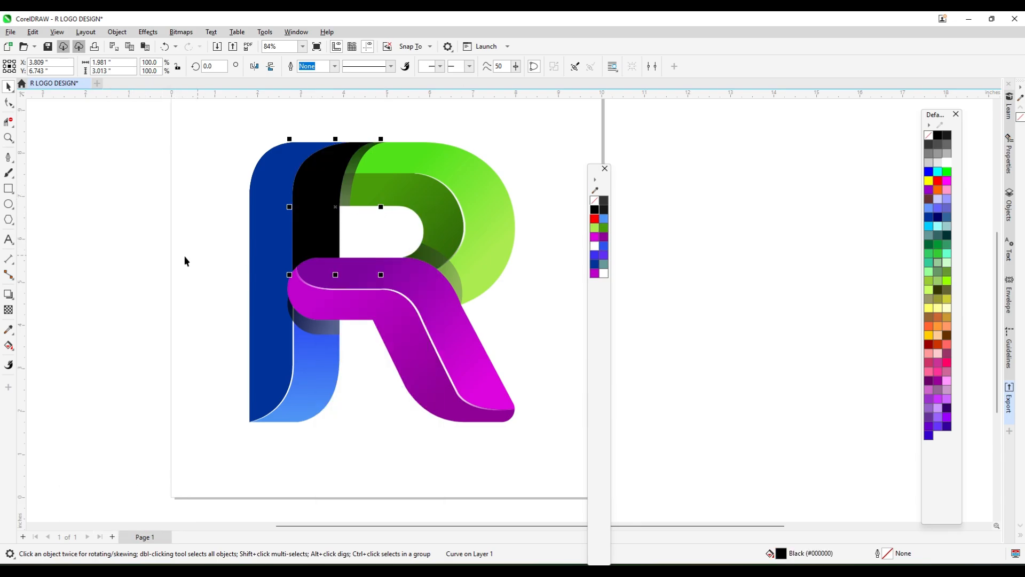
Step: Fade the black stem copy upwards from the purple leg with a 90° fountain transparency, forming a soft shadow, and clear the selection
{"action": "left_click", "coordinate": [9, 310]}
{"action": "left_click_drag", "start_coordinate": [319, 258], "coordinate": [319, 208]}
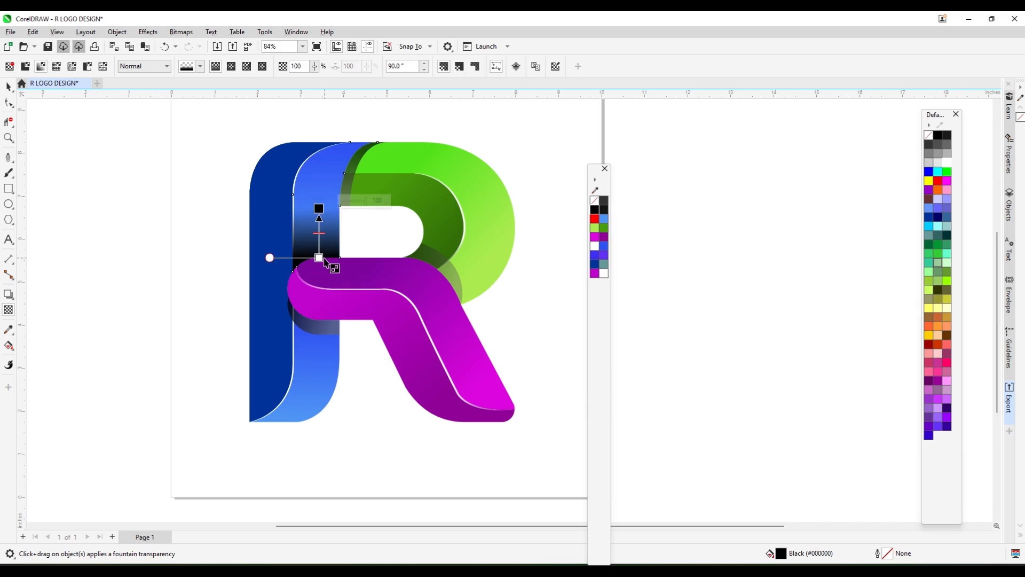
{"action": "left_click_drag", "start_coordinate": [319, 258], "coordinate": [318, 277]}
{"action": "scroll", "coordinate": [319, 240], "scroll_direction": "up", "scroll_amount": 4}
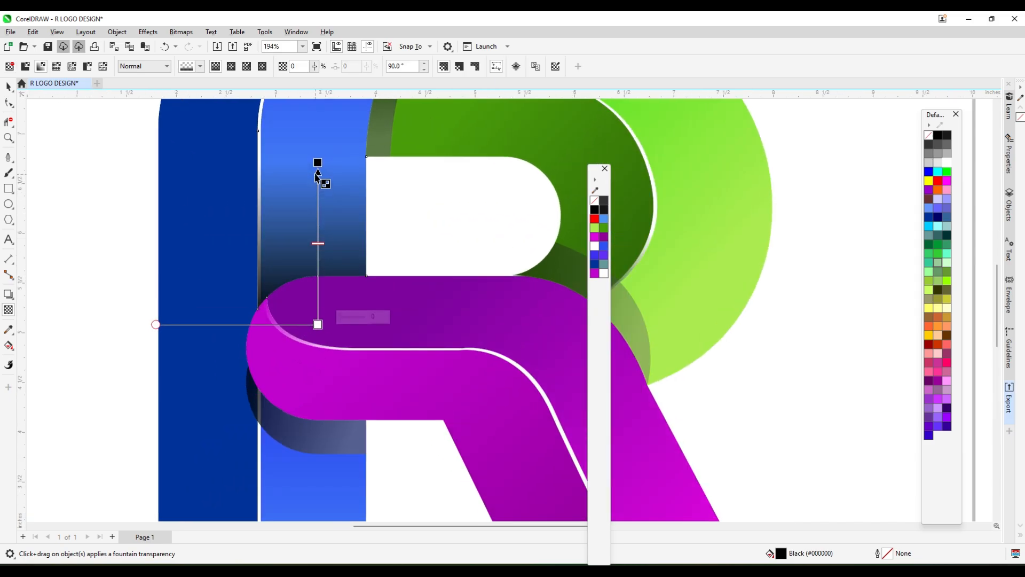
{"action": "left_click_drag", "start_coordinate": [317, 170], "coordinate": [317, 177]}
{"action": "left_click_drag", "start_coordinate": [317, 324], "coordinate": [317, 348]}
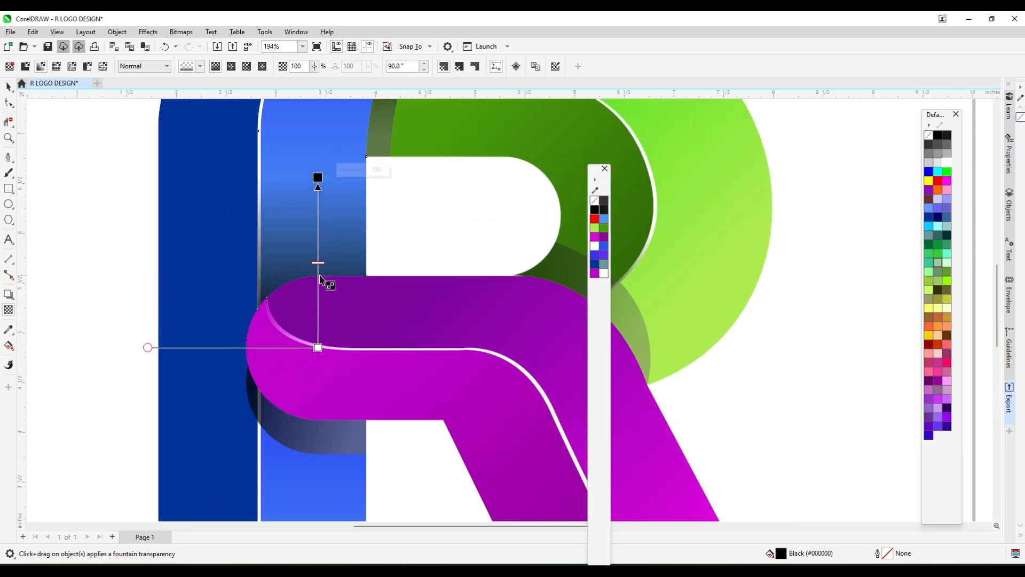
{"action": "scroll", "coordinate": [374, 255], "scroll_direction": "down", "scroll_amount": 3}
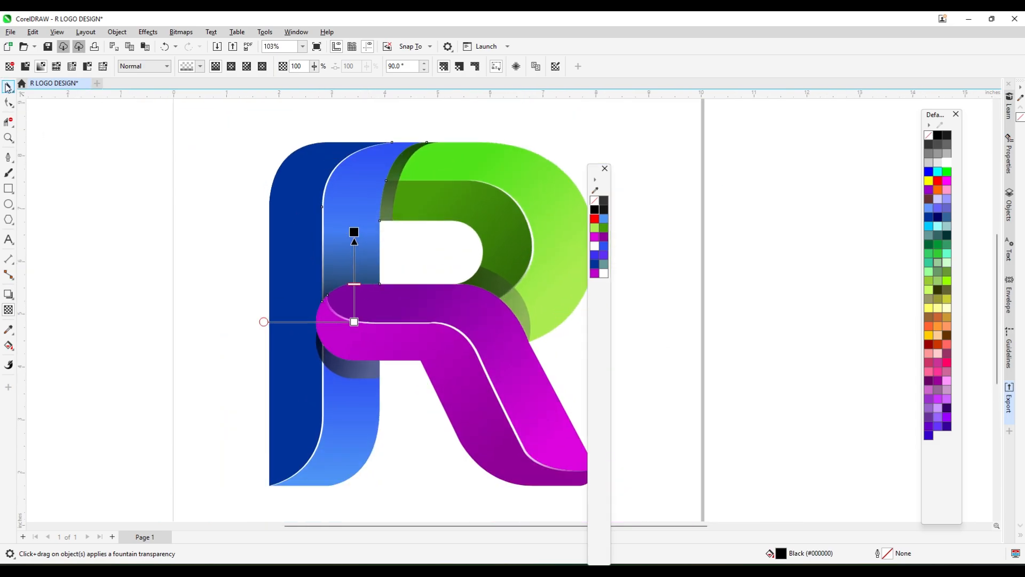
{"action": "left_click", "coordinate": [8, 87]}
{"action": "left_click", "coordinate": [145, 183]}
Step: Group all the coloured logo objects and centre the group on the page
{"action": "scroll", "coordinate": [234, 184], "scroll_direction": "down", "scroll_amount": 2}
{"action": "scroll", "coordinate": [259, 185], "scroll_direction": "down", "scroll_amount": 2}
{"action": "scroll", "coordinate": [309, 205], "scroll_direction": "up", "scroll_amount": 3}
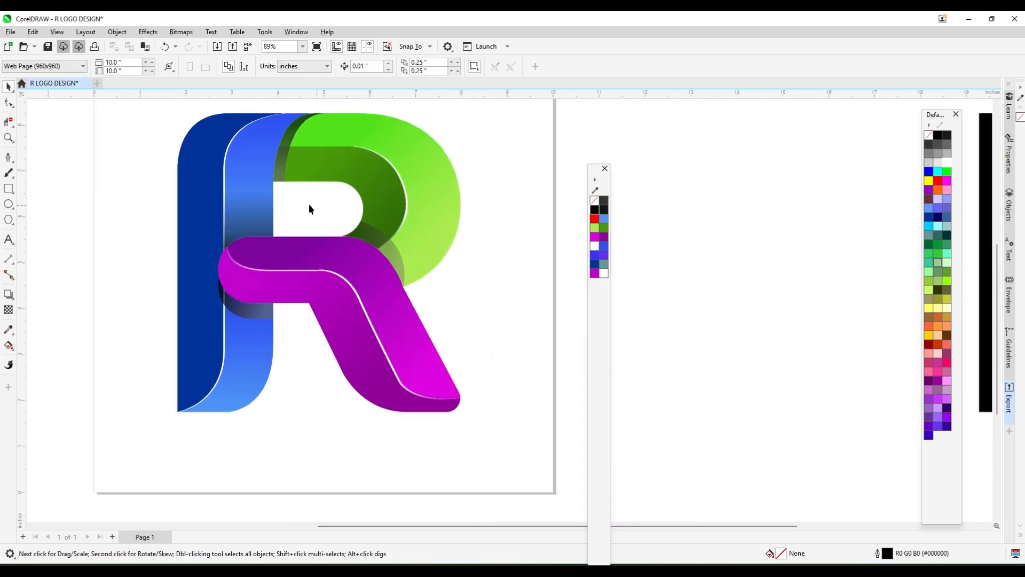
{"action": "scroll", "coordinate": [438, 197], "scroll_direction": "down", "scroll_amount": 2}
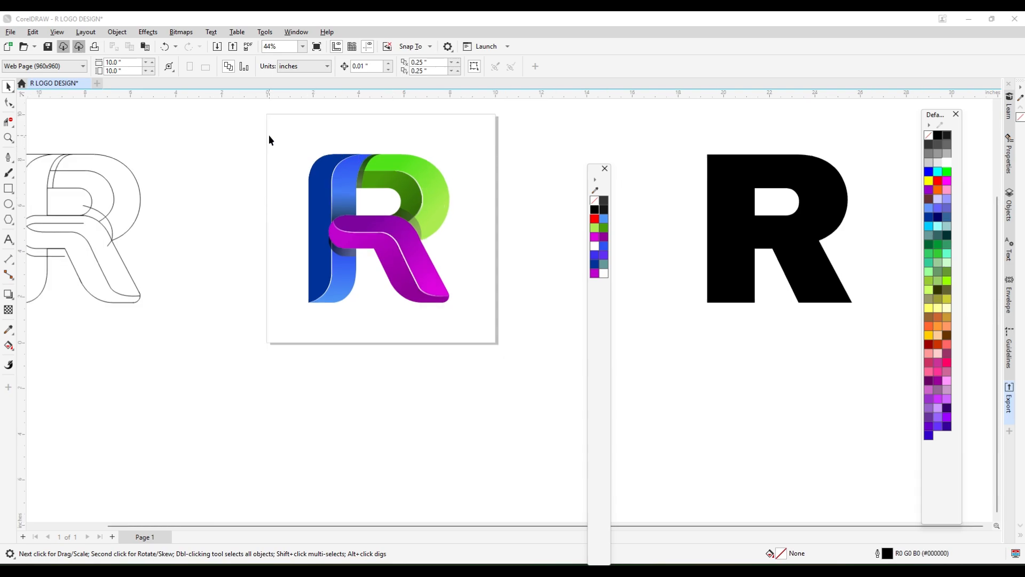
{"action": "left_click_drag", "start_coordinate": [225, 120], "coordinate": [352, 264]}
{"action": "left_click_drag", "start_coordinate": [515, 322], "coordinate": [515, 321]}
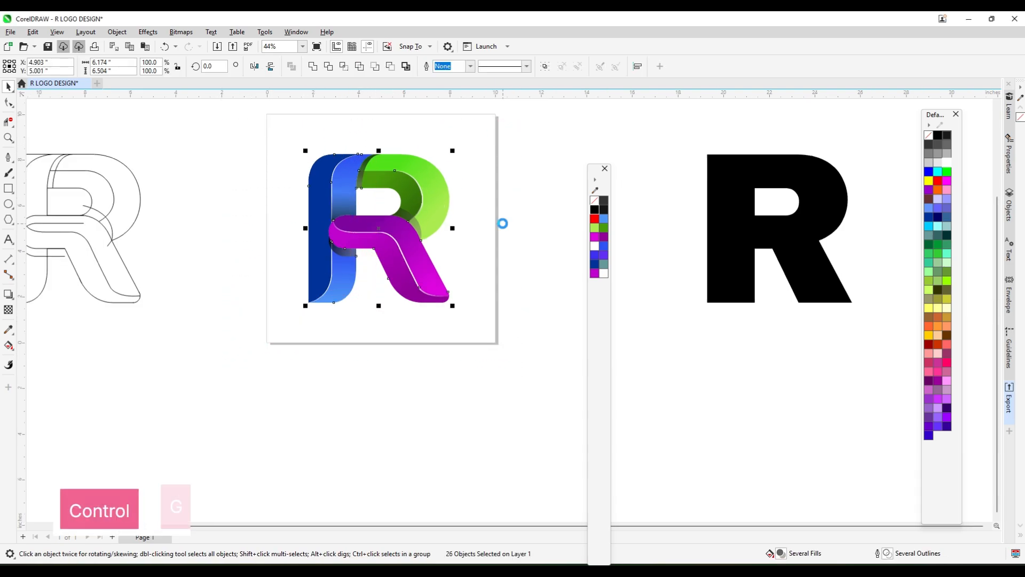
{"action": "key", "text": "ctrl+g"}
{"action": "scroll", "coordinate": [501, 220], "scroll_direction": "up", "scroll_amount": 1}
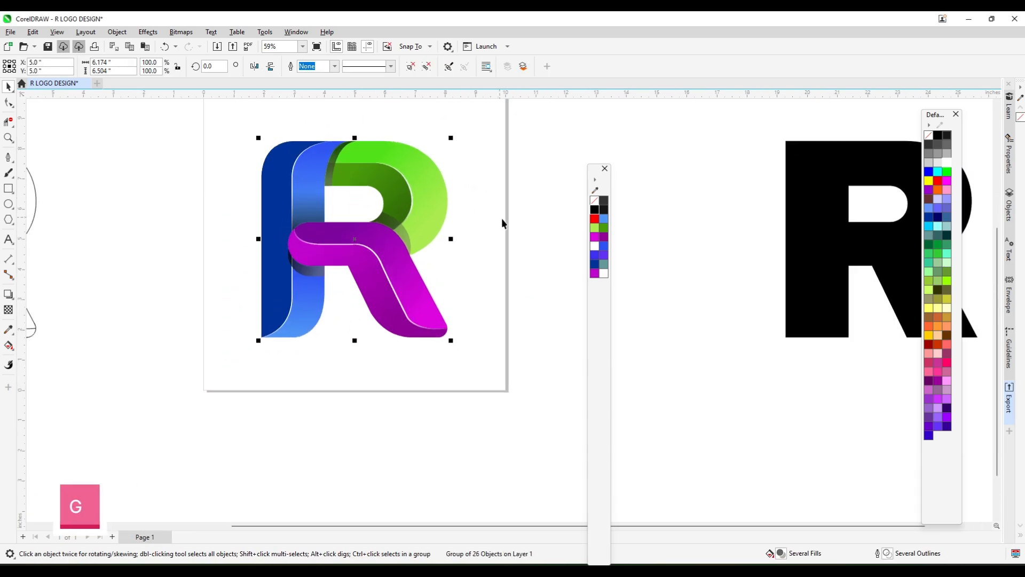
Step: Add a perspective drop shadow from the base of the logo group, cast low towards the right, and clear the selection
{"action": "left_click", "coordinate": [8, 294]}
{"action": "left_click_drag", "start_coordinate": [262, 239], "coordinate": [450, 288]}
{"action": "key", "text": "ctrl+z"}
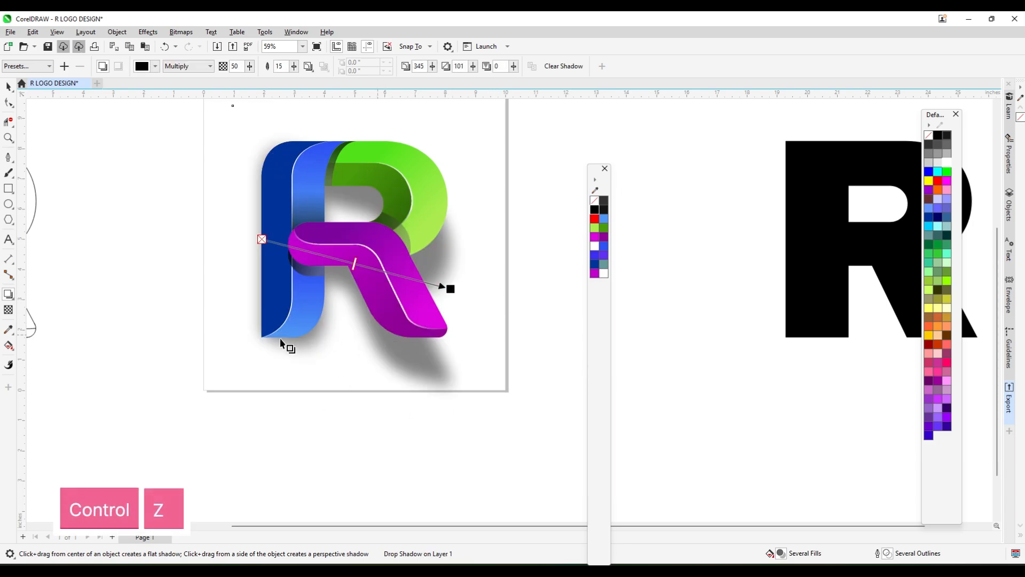
{"action": "left_click_drag", "start_coordinate": [355, 337], "coordinate": [430, 313]}
{"action": "left_click", "coordinate": [8, 86]}
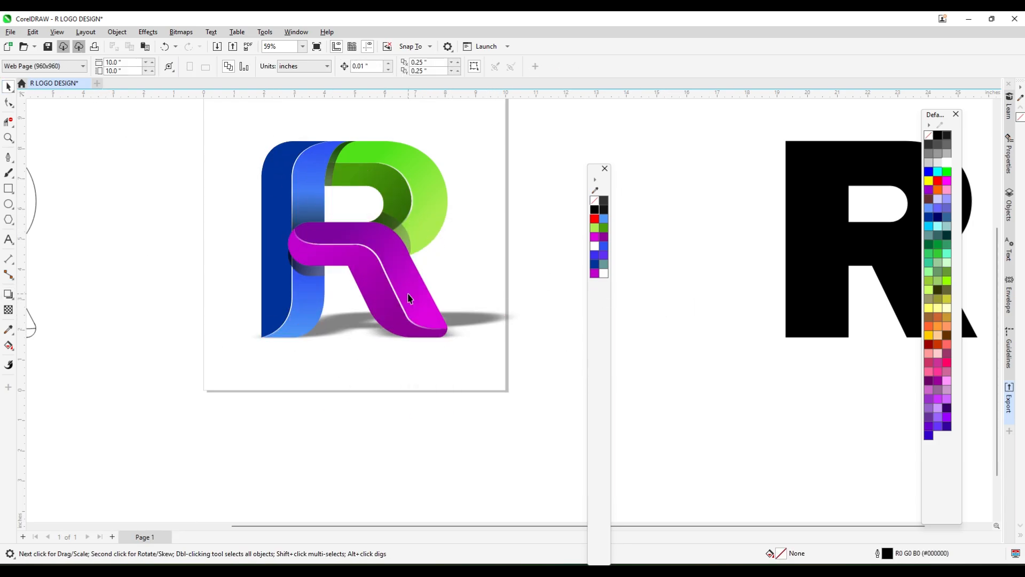
{"action": "scroll", "coordinate": [411, 111], "scroll_direction": "up", "scroll_amount": 4}
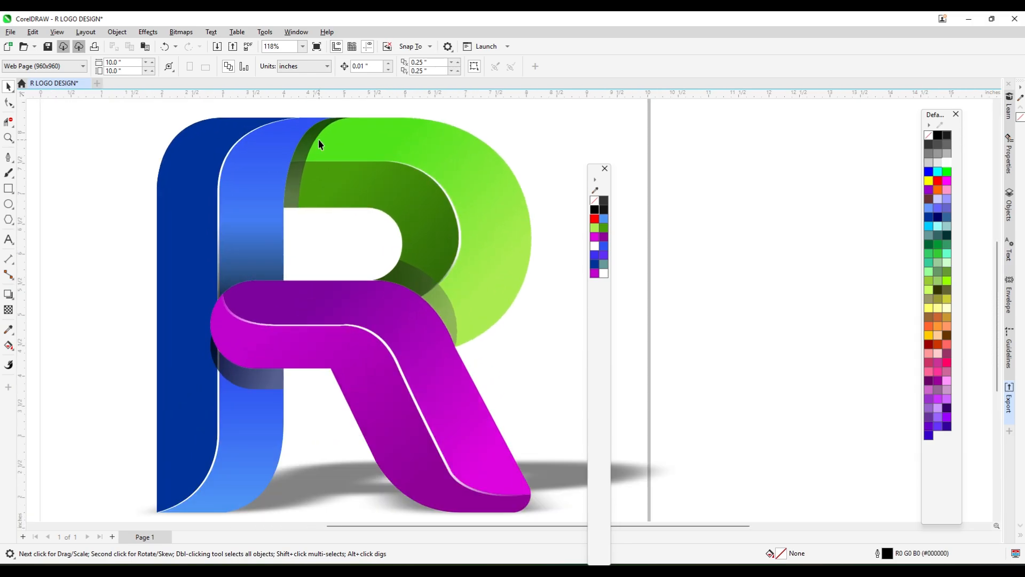
{"action": "scroll", "coordinate": [318, 139], "scroll_direction": "down", "scroll_amount": 1}
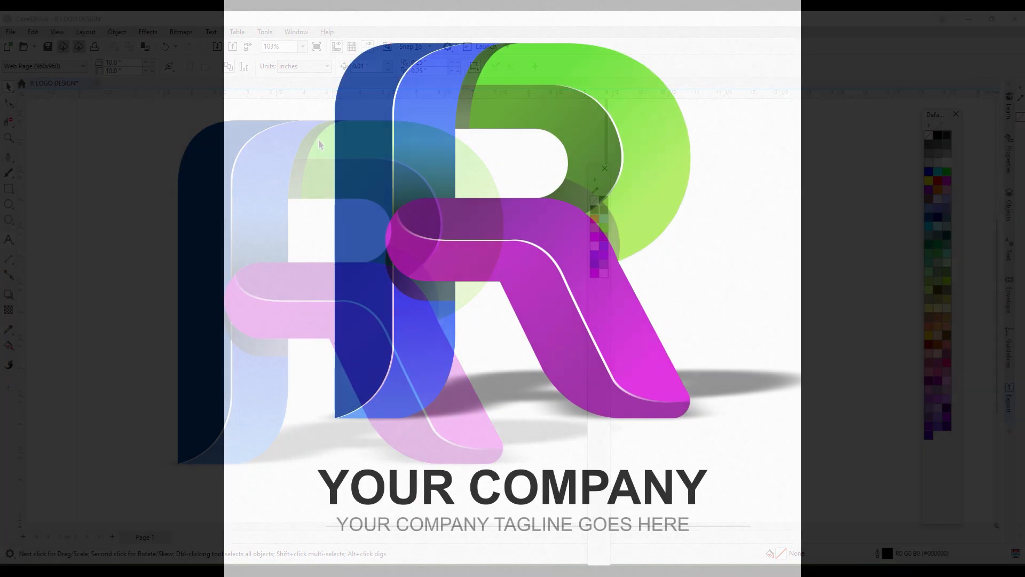